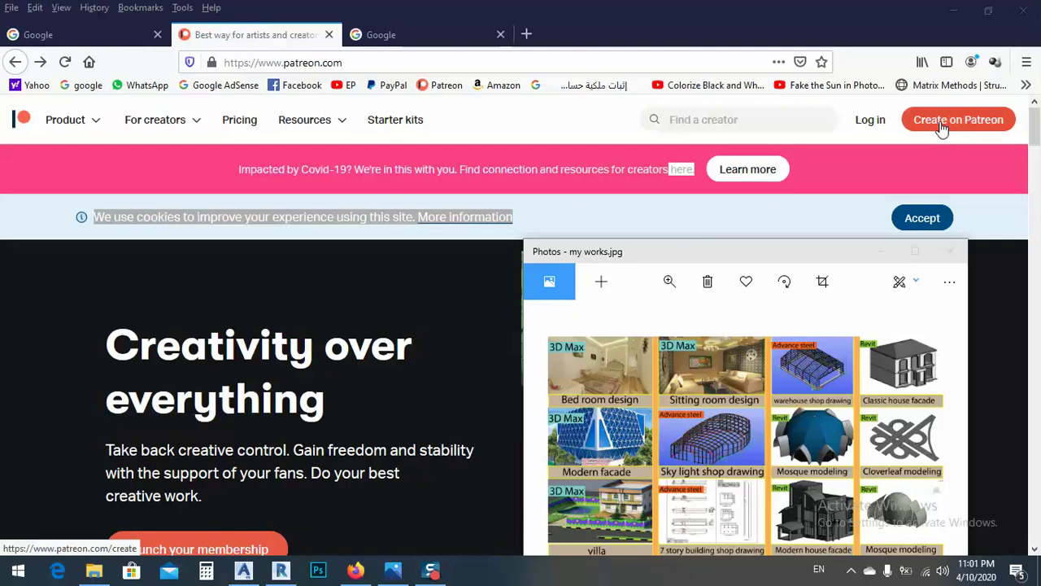
# Step: Choose 'Create on Patreon' on the homepage to reach the account Sign up page
pyautogui.click(941, 122)
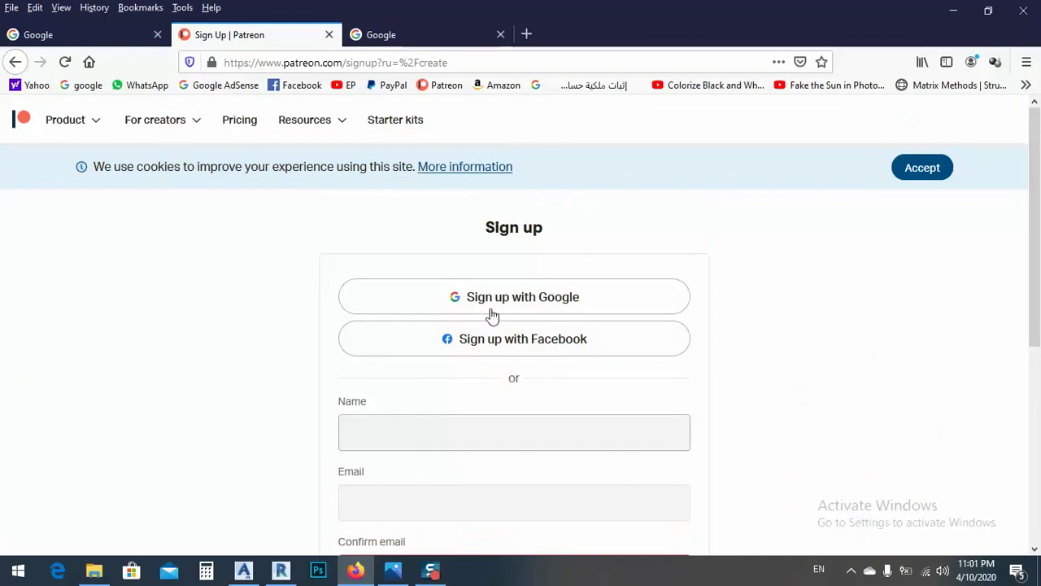
# Step: Type the creator's name and email address into the Name field
pyautogui.click(379, 447)
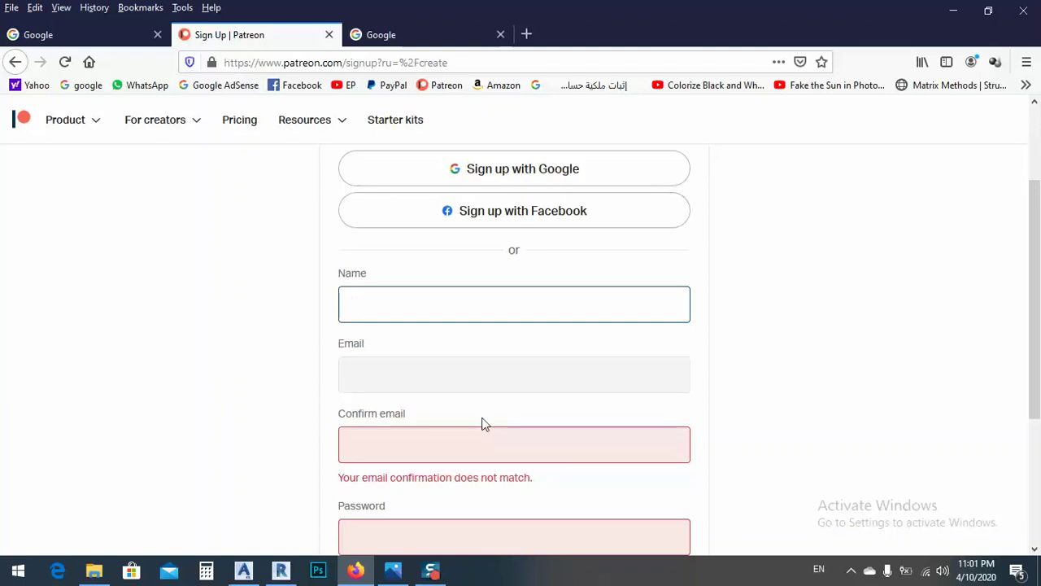
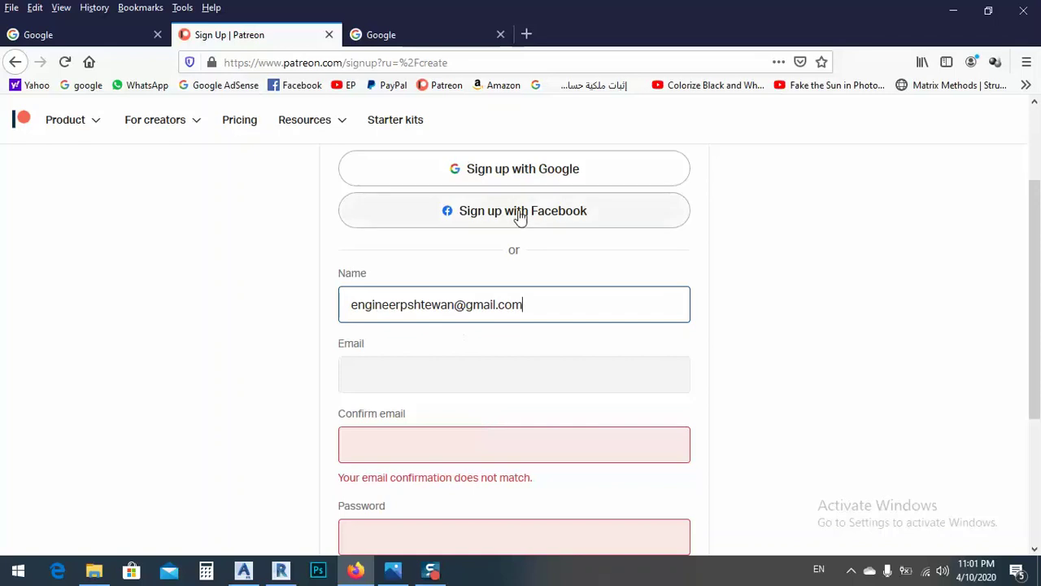
# Step: Copy the email address and paste it into the Email and Confirm email fields
pyautogui.moveTo(544, 316); pyautogui.dragTo(279, 307)
pyautogui.rightClick(375, 312)
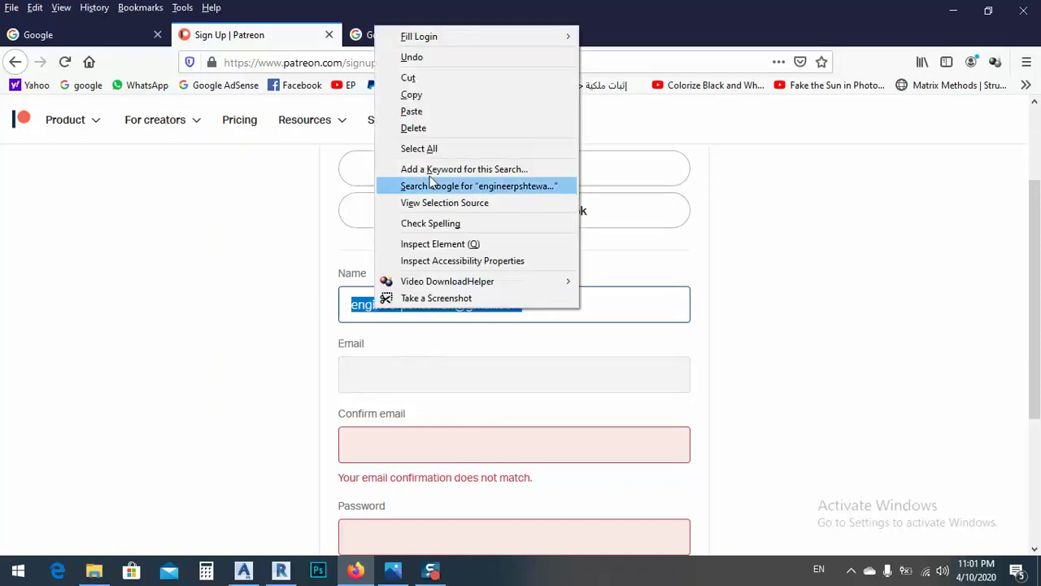
pyautogui.click(415, 109)
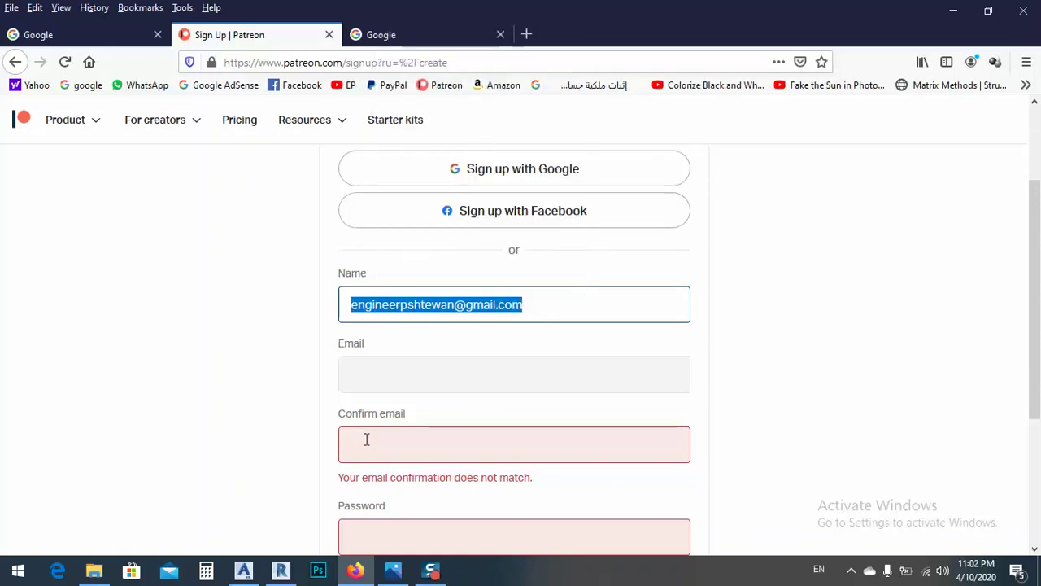
pyautogui.click(381, 369)
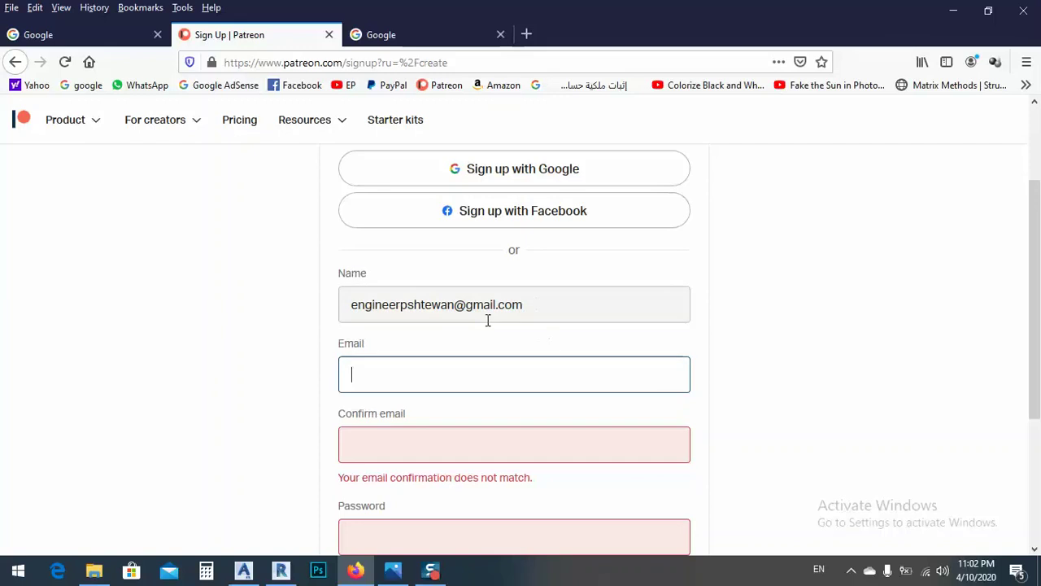
pyautogui.hotkey('ctrl', 'v')
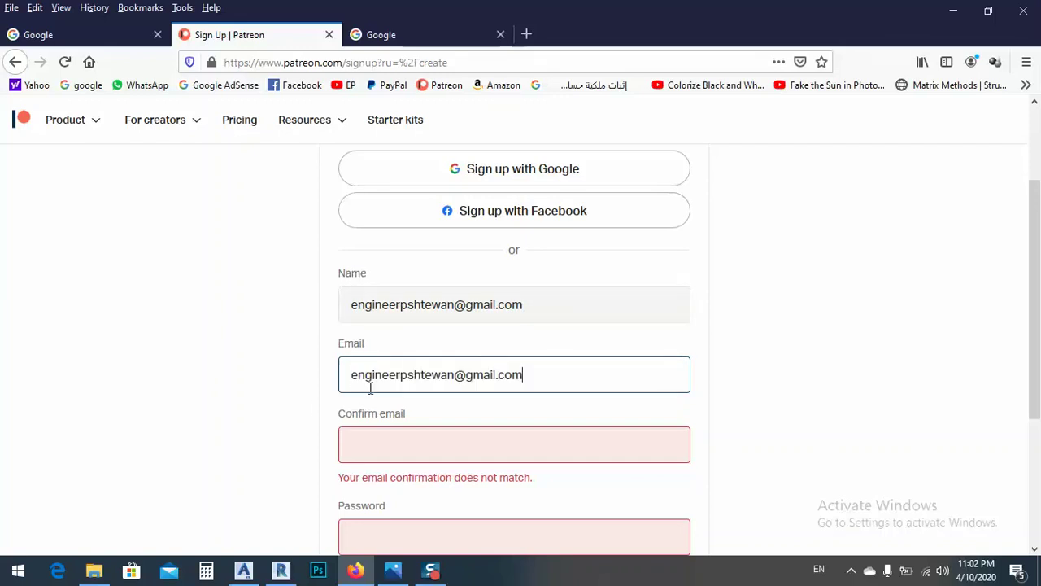
pyautogui.click(376, 442)
pyautogui.hotkey('ctrl', 'v')
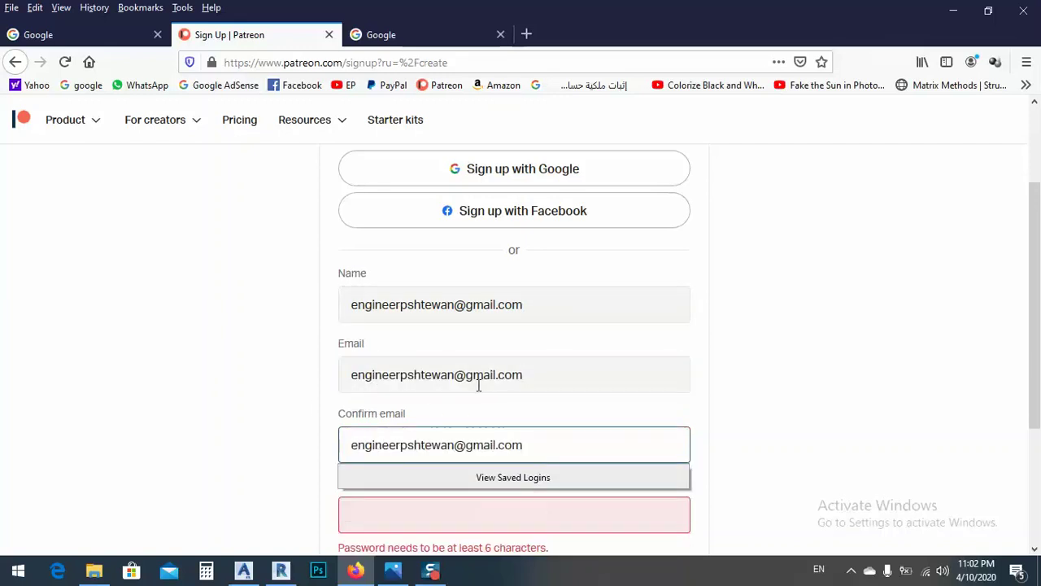
# Step: Delete the email domain from the Name field so it holds only the name
pyautogui.moveTo(526, 316); pyautogui.dragTo(276, 346)
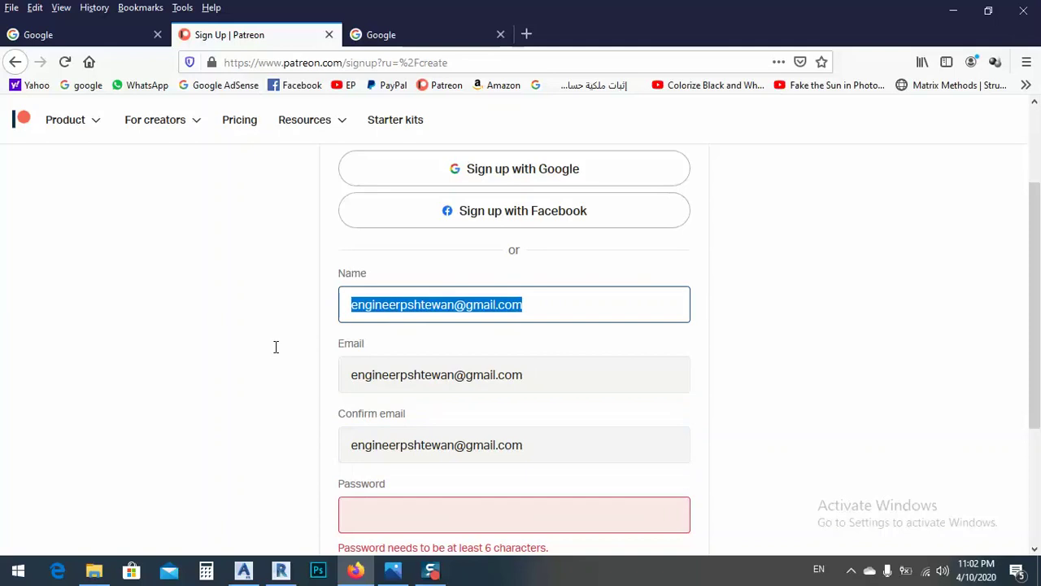
pyautogui.moveTo(633, 305); pyautogui.dragTo(453, 309)
pyautogui.press('BackSpace')
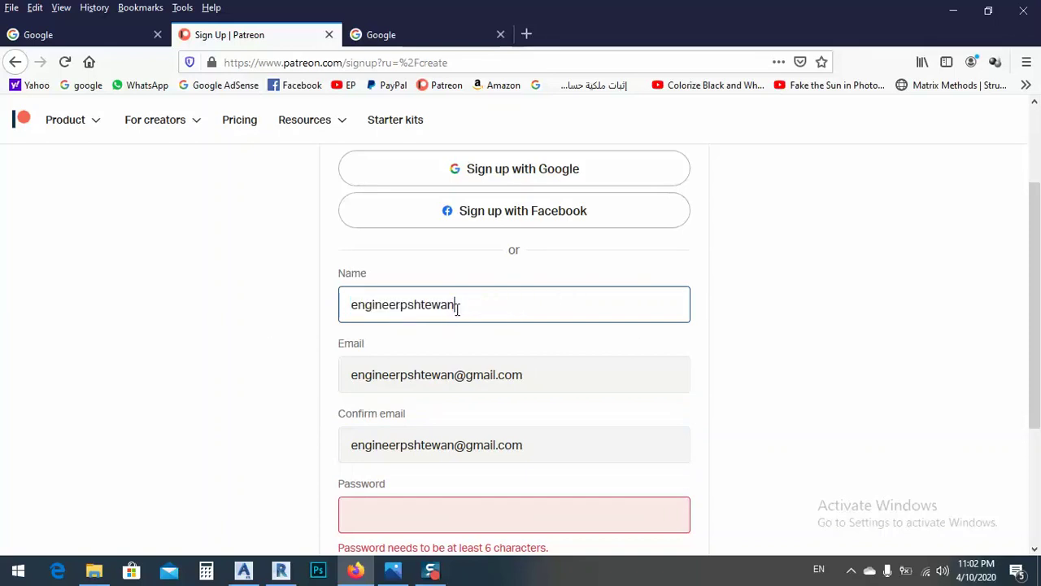
pyautogui.click(402, 304)
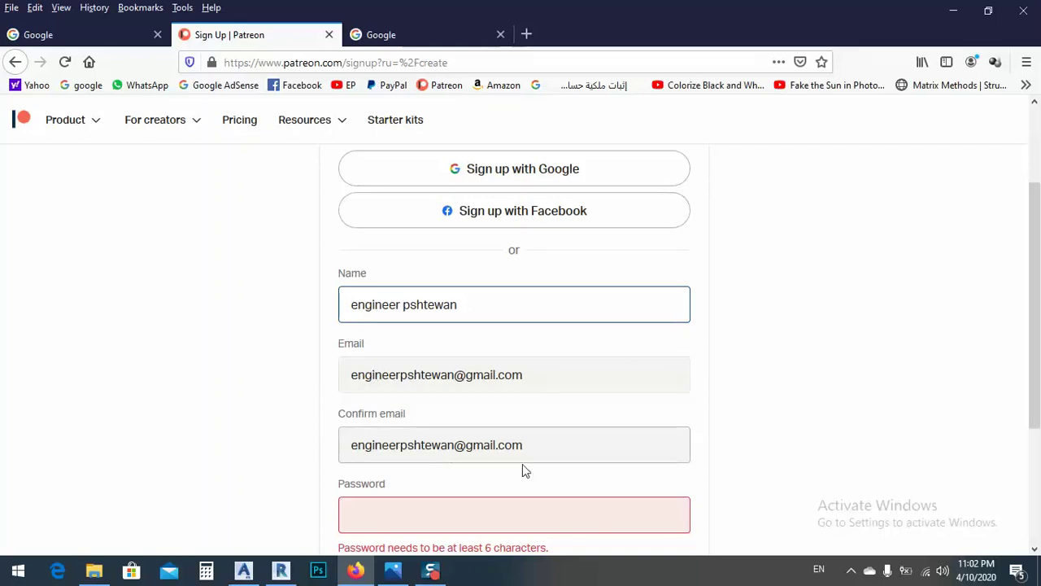
pyautogui.scroll(-2, 464, 419)
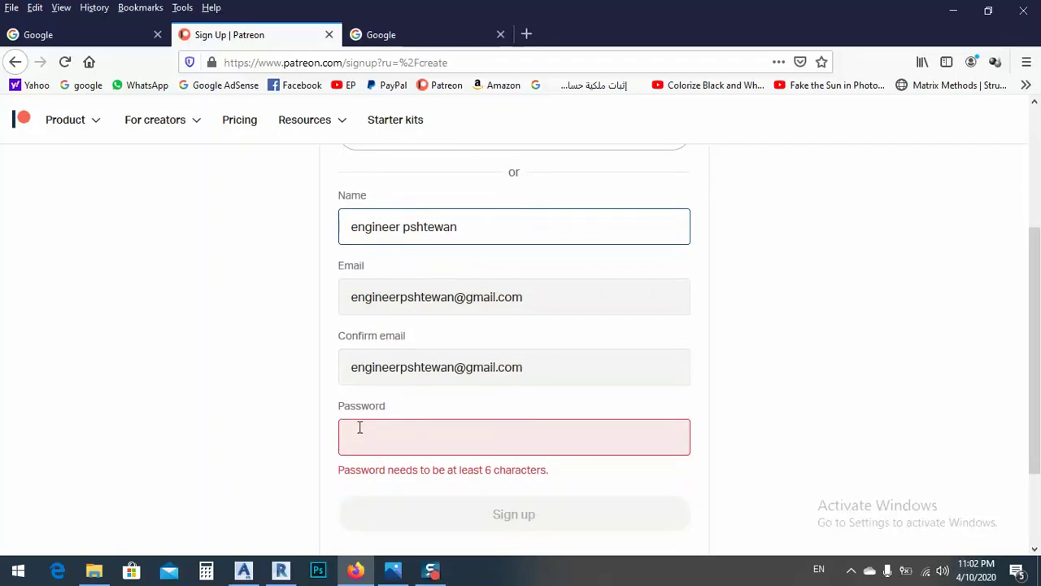
pyautogui.scroll(-3, 366, 423)
# Step: Enter the account password, submit the sign-up form, and save the login in Firefox
pyautogui.click(354, 320)
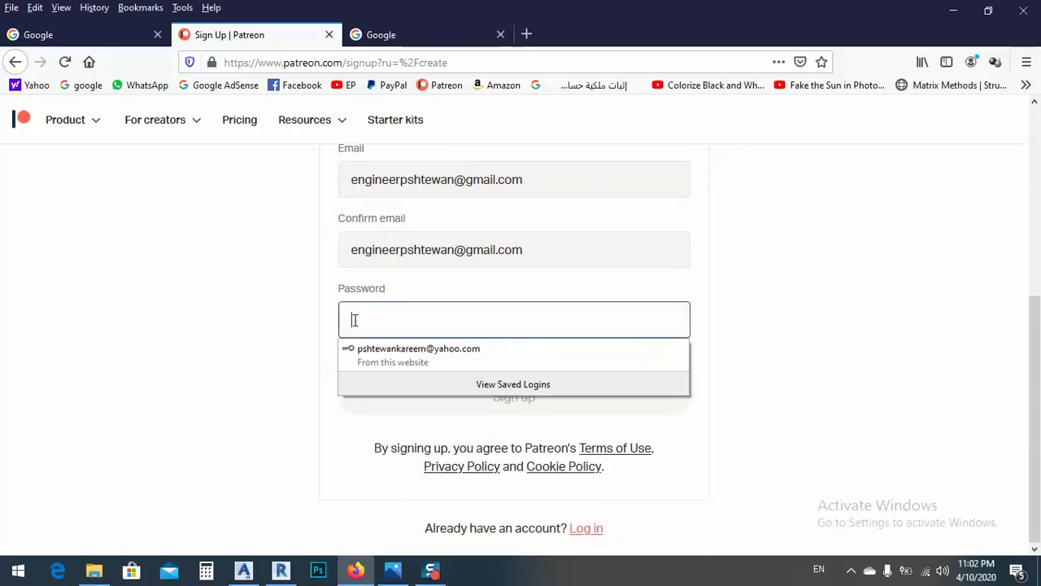
pyautogui.click(221, 324)
pyautogui.click(355, 317)
pyautogui.write('**')
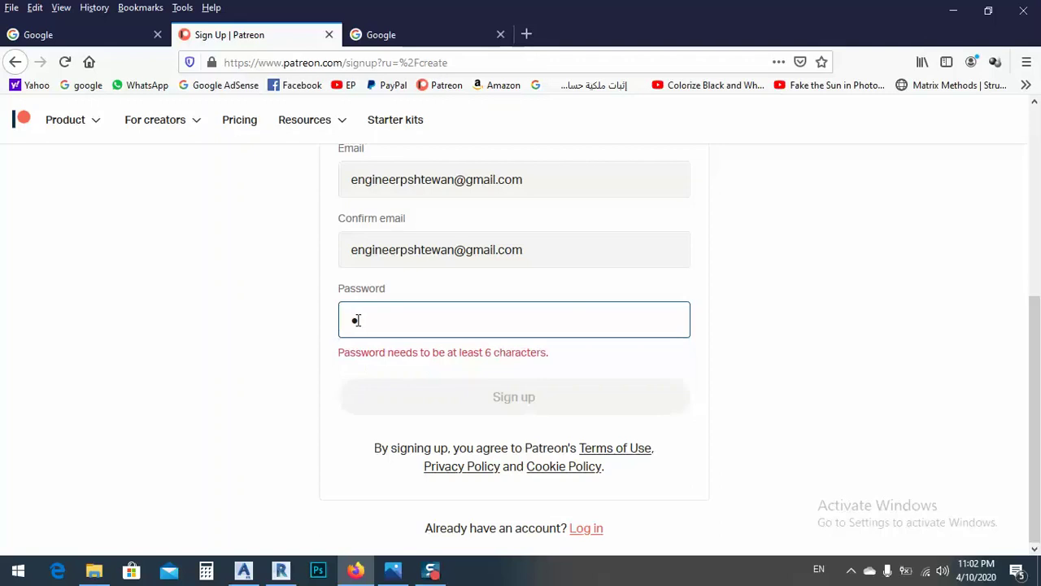
pyautogui.write('*********')
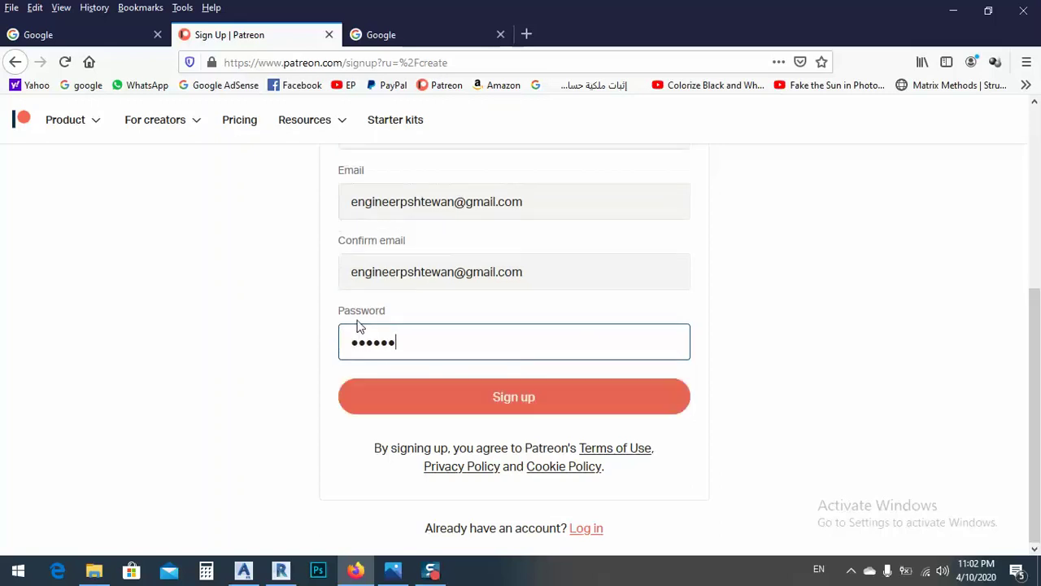
pyautogui.write('***')
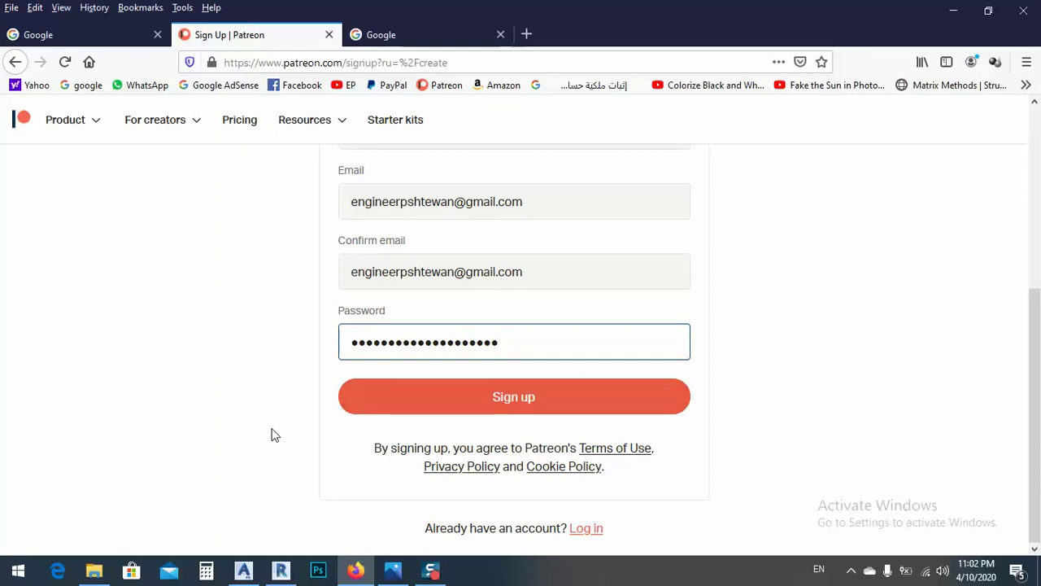
pyautogui.scroll(3, 256, 445)
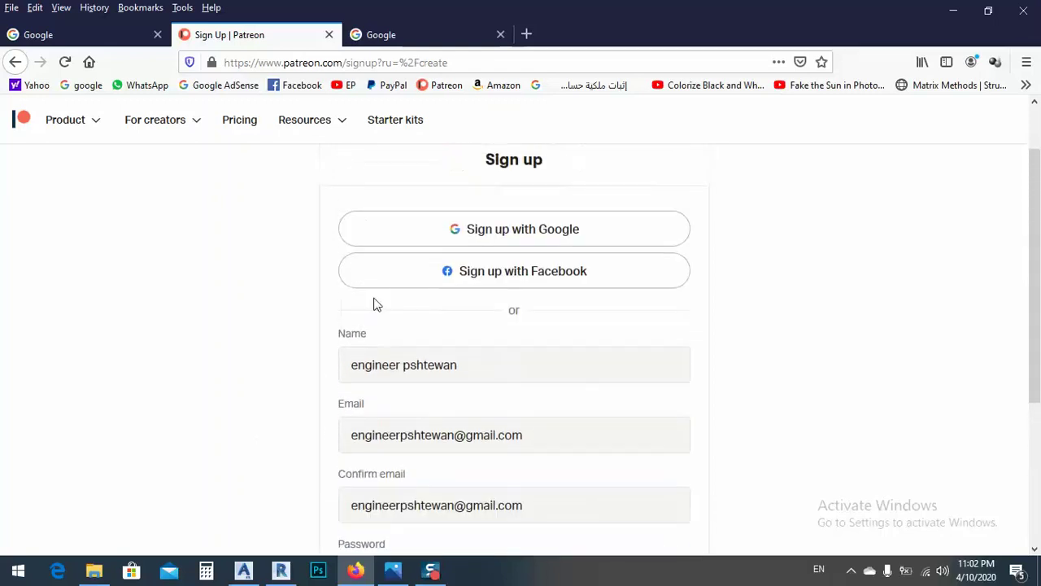
pyautogui.scroll(-3, 376, 304)
pyautogui.click(520, 397)
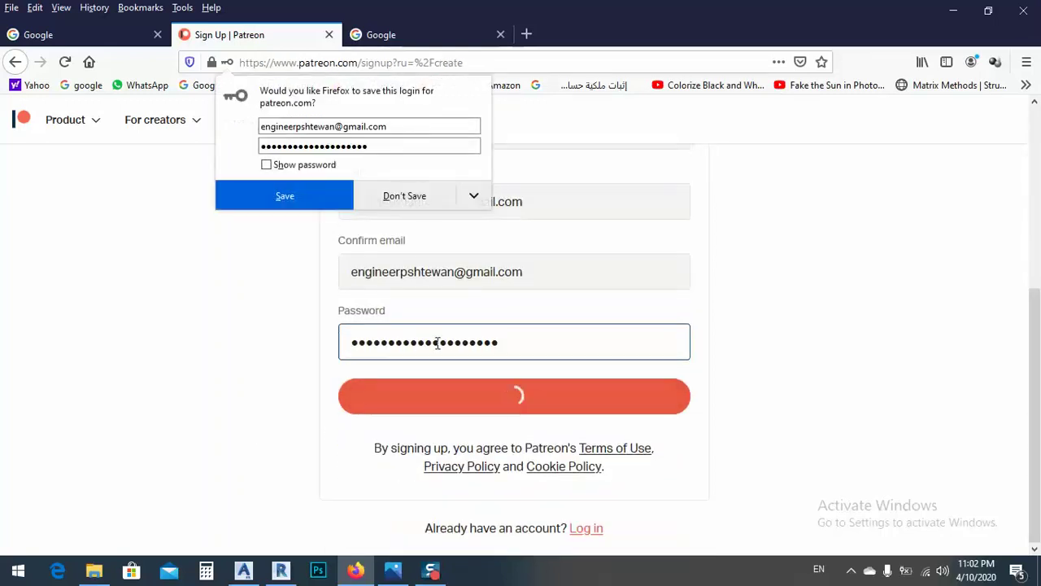
pyautogui.click(280, 197)
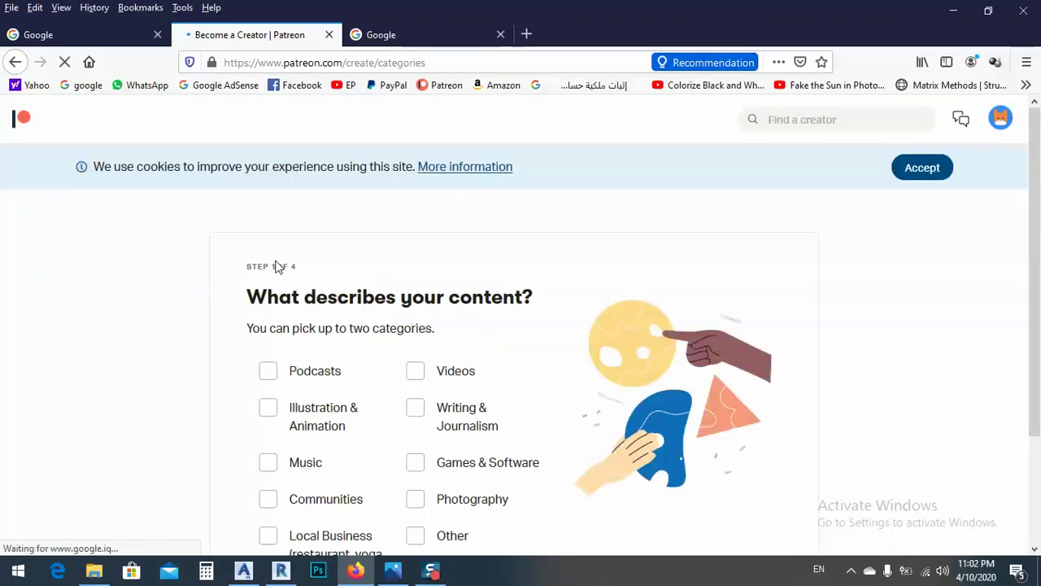
# Step: Choose Other as the content category and continue
pyautogui.scroll(-1, 423, 277)
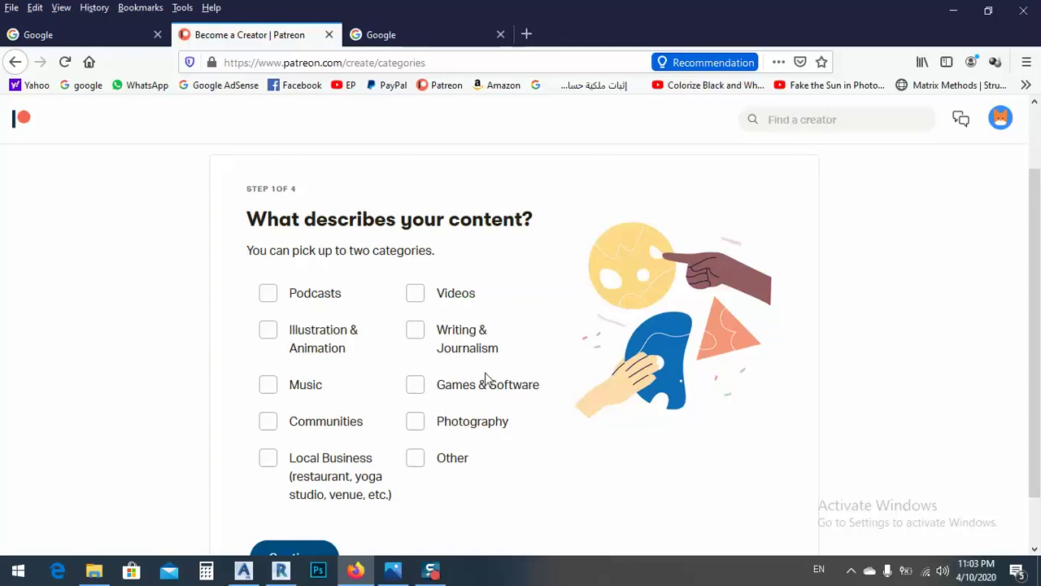
pyautogui.scroll(-1, 420, 384)
pyautogui.click(415, 400)
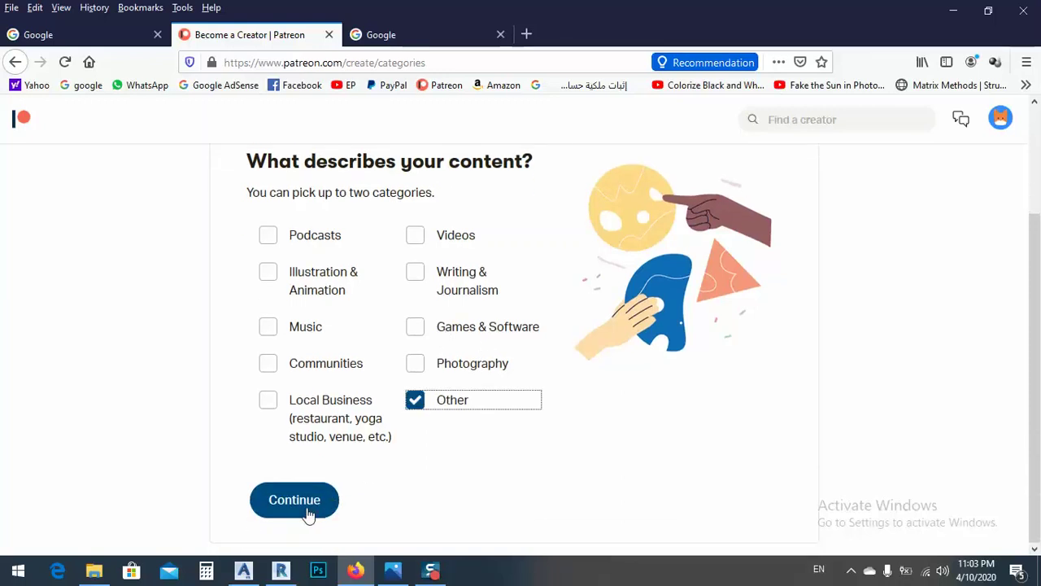
pyautogui.click(309, 514)
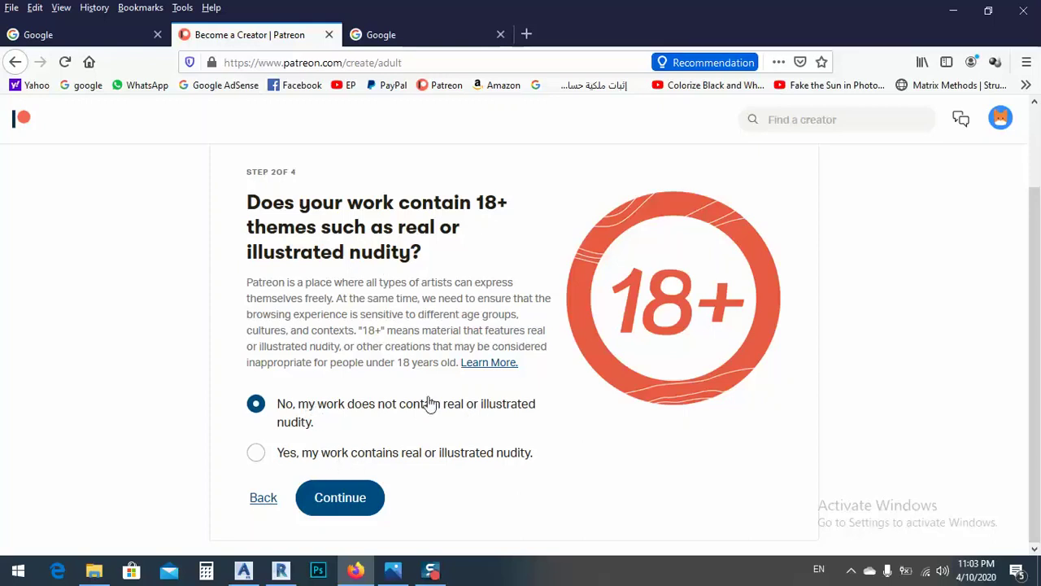
# Step: Keep No for 18+ content and US Dollars as currency, and skip connecting socials
pyautogui.click(358, 503)
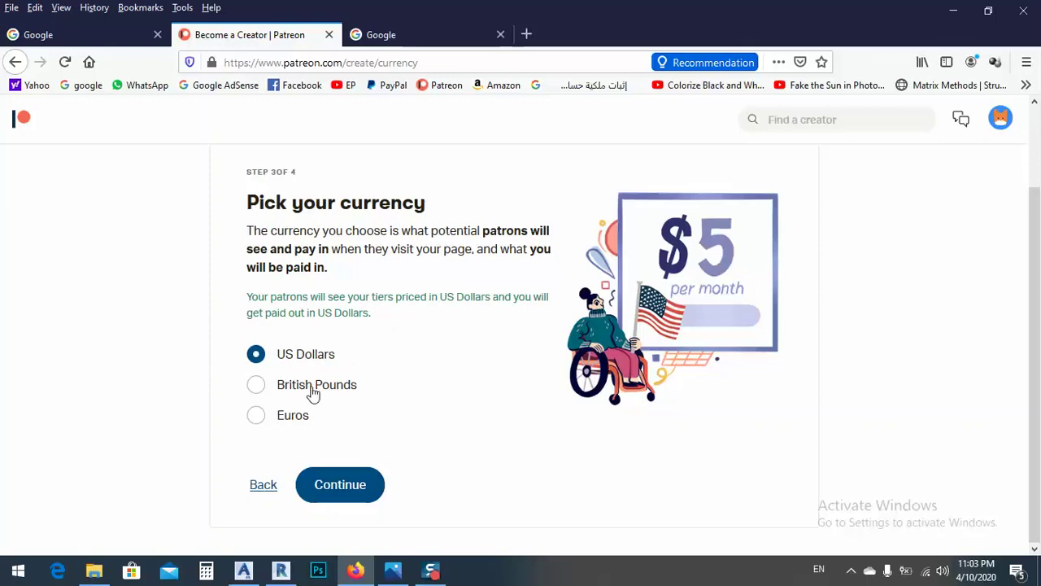
pyautogui.click(349, 492)
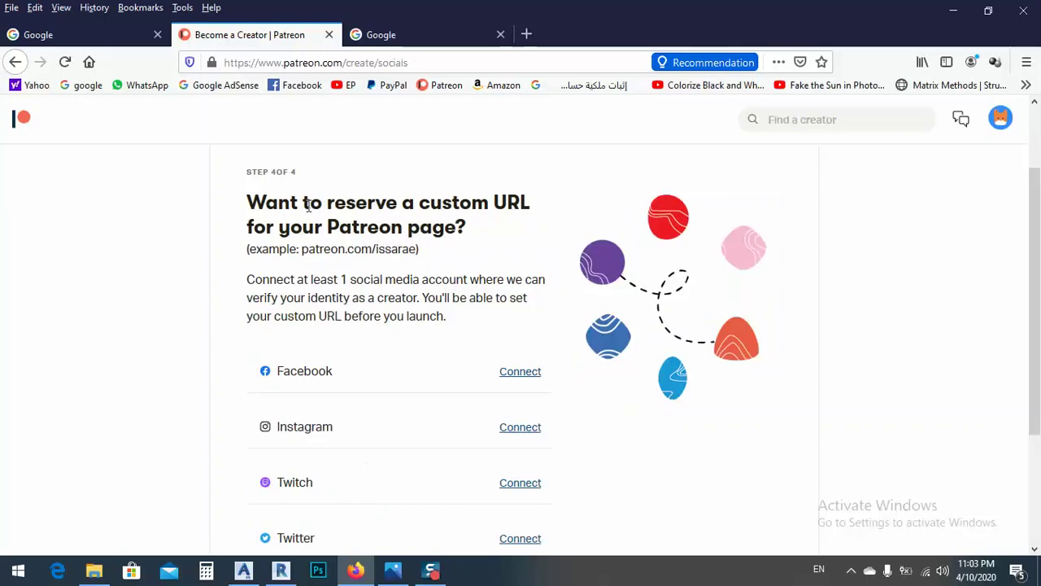
pyautogui.scroll(-2, 384, 264)
pyautogui.scroll(-2, 399, 265)
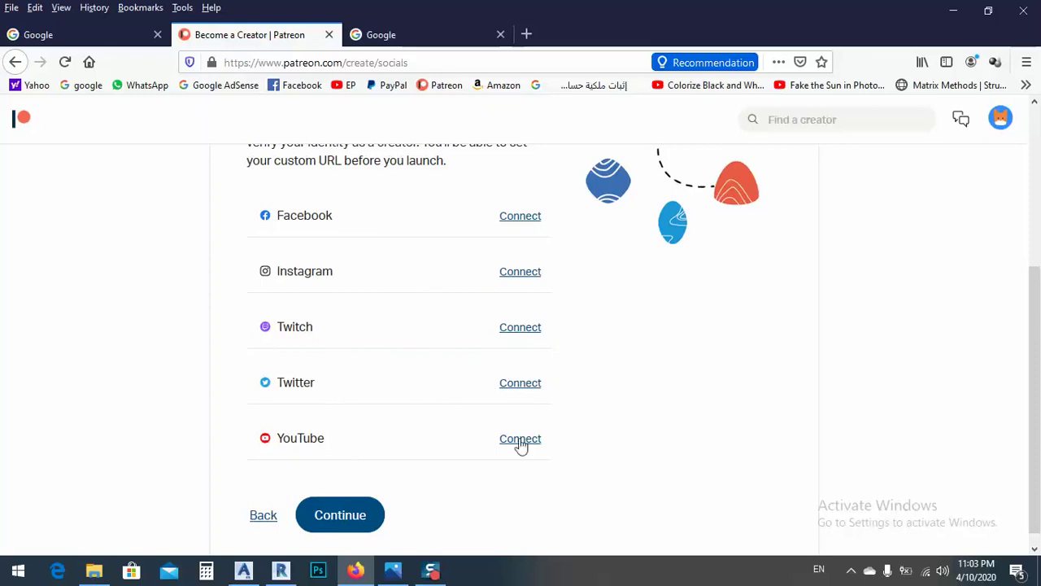
pyautogui.scroll(-1, 488, 438)
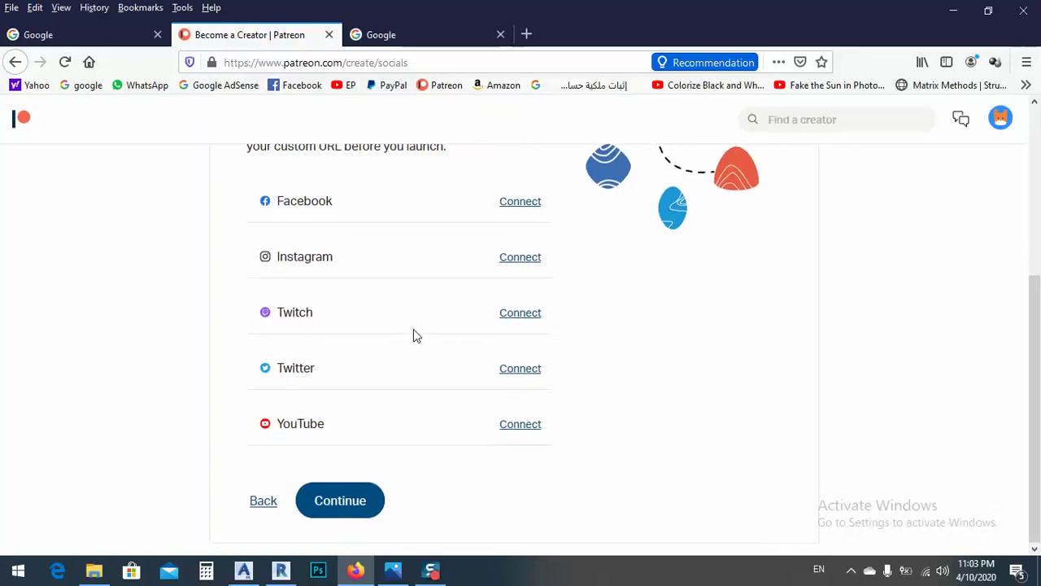
pyautogui.click(351, 503)
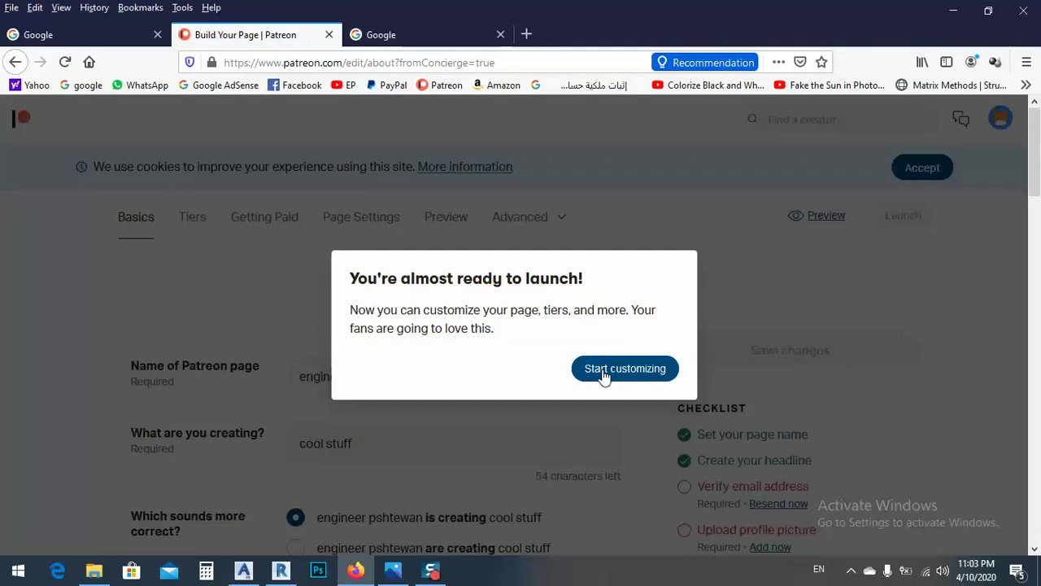
# Step: Replace the 'cool stuff' headline with 'General information' and save the changes
pyautogui.click(603, 373)
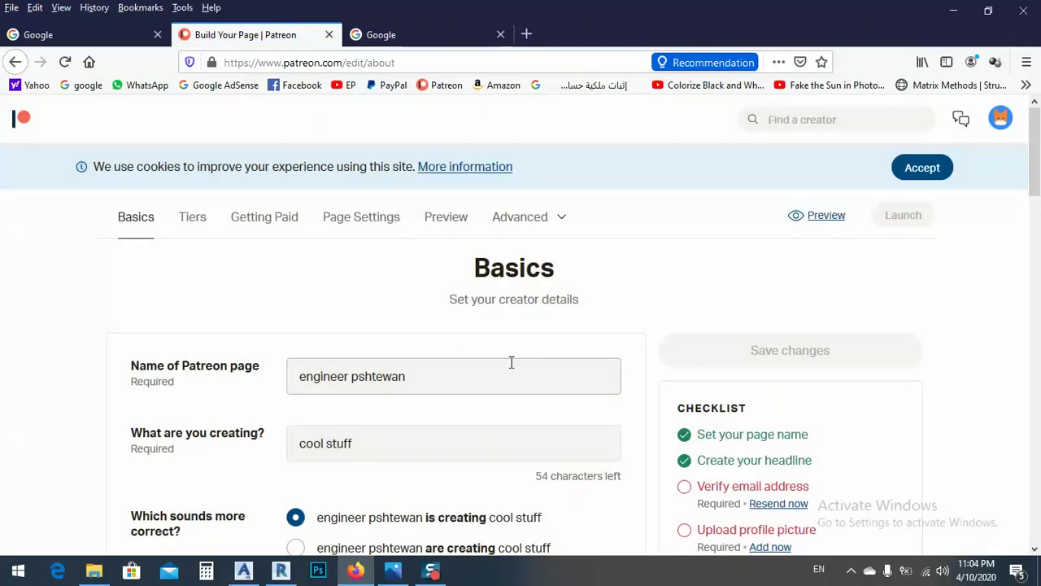
pyautogui.scroll(-2, 678, 367)
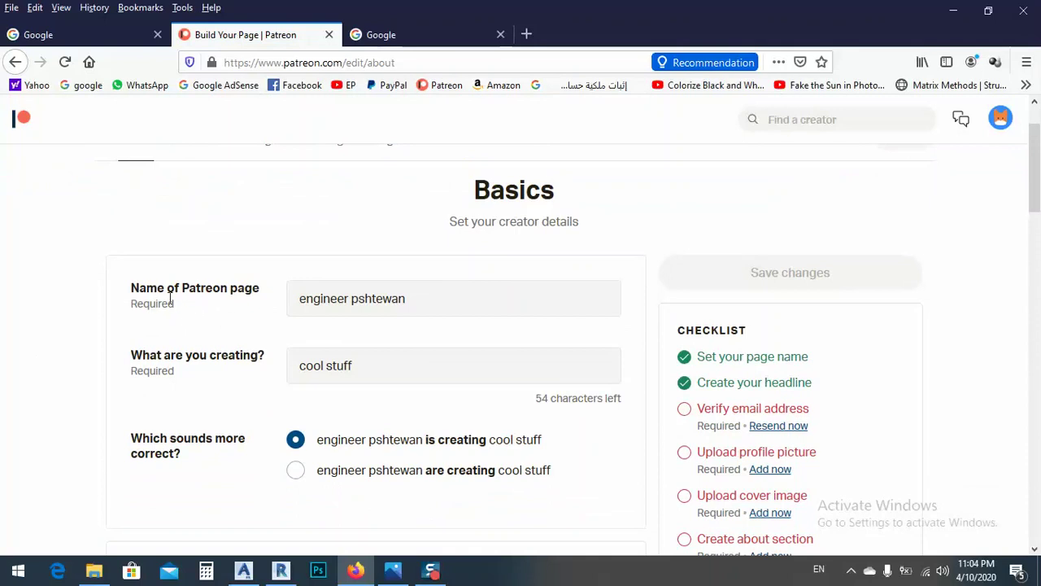
pyautogui.moveTo(411, 298); pyautogui.dragTo(220, 306)
pyautogui.moveTo(470, 298); pyautogui.dragTo(238, 303)
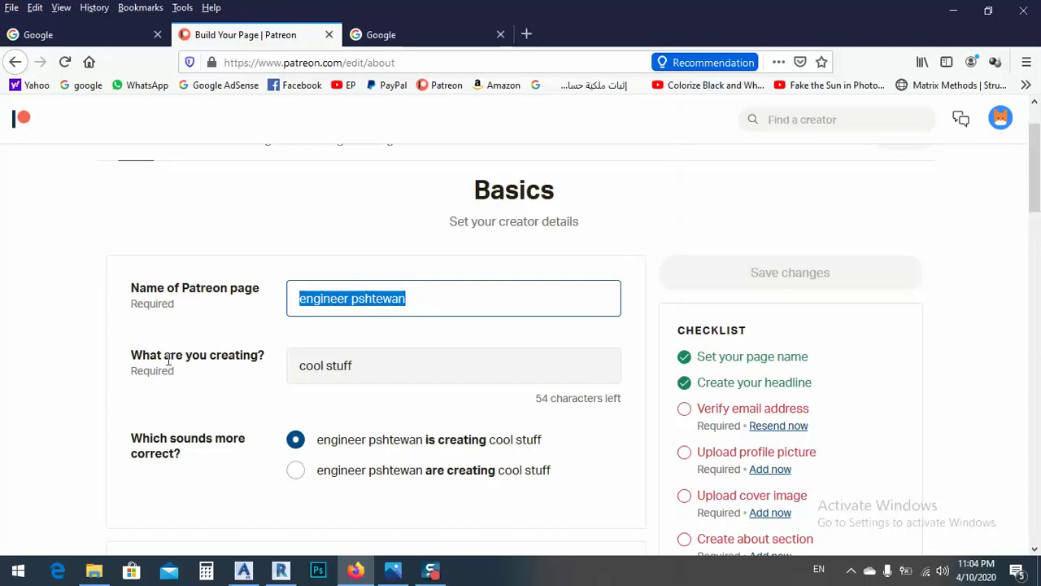
pyautogui.moveTo(384, 361); pyautogui.dragTo(188, 388)
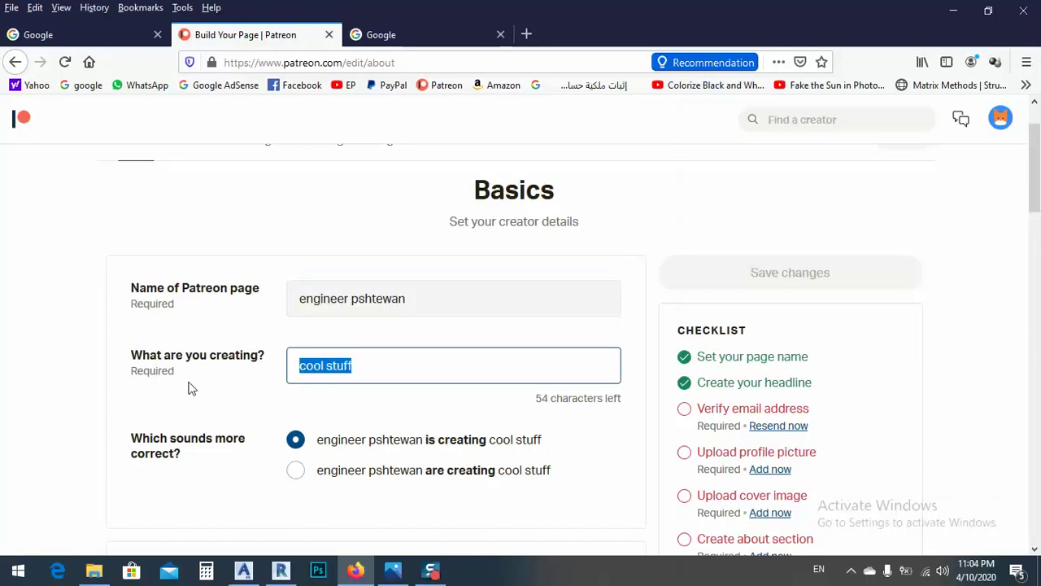
pyautogui.write('General i')
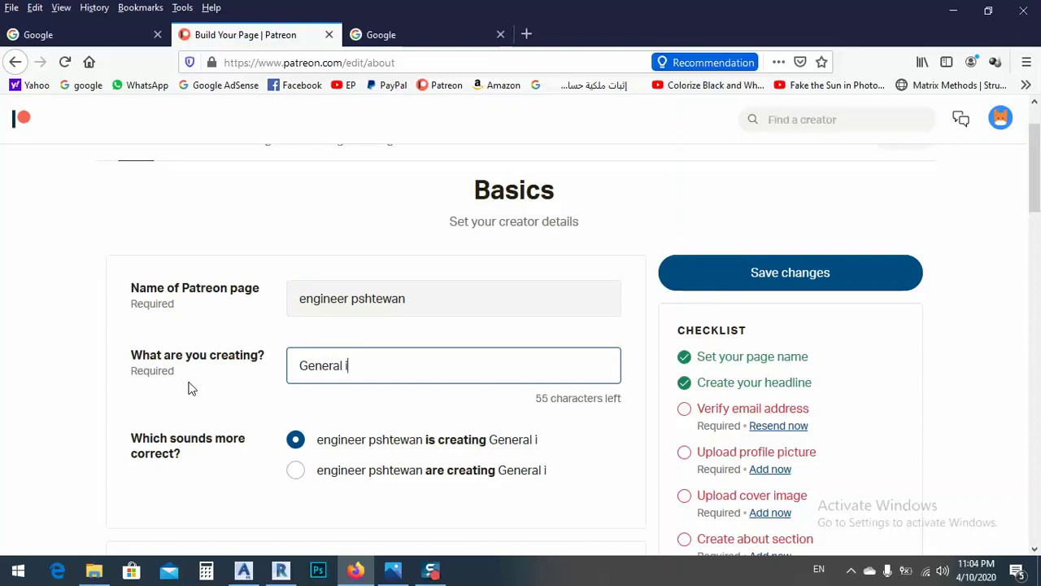
pyautogui.write('nformation')
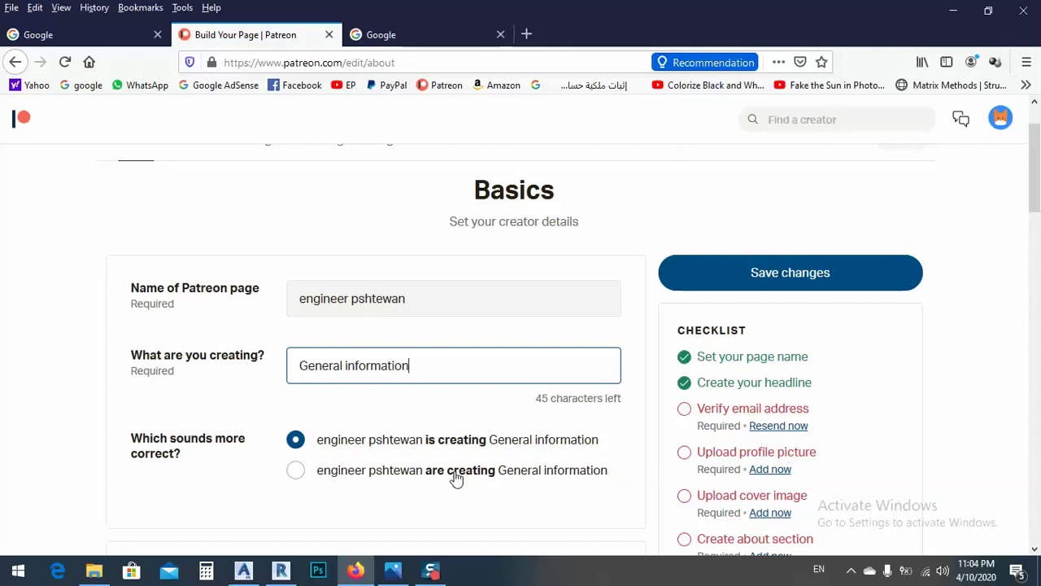
pyautogui.click(791, 270)
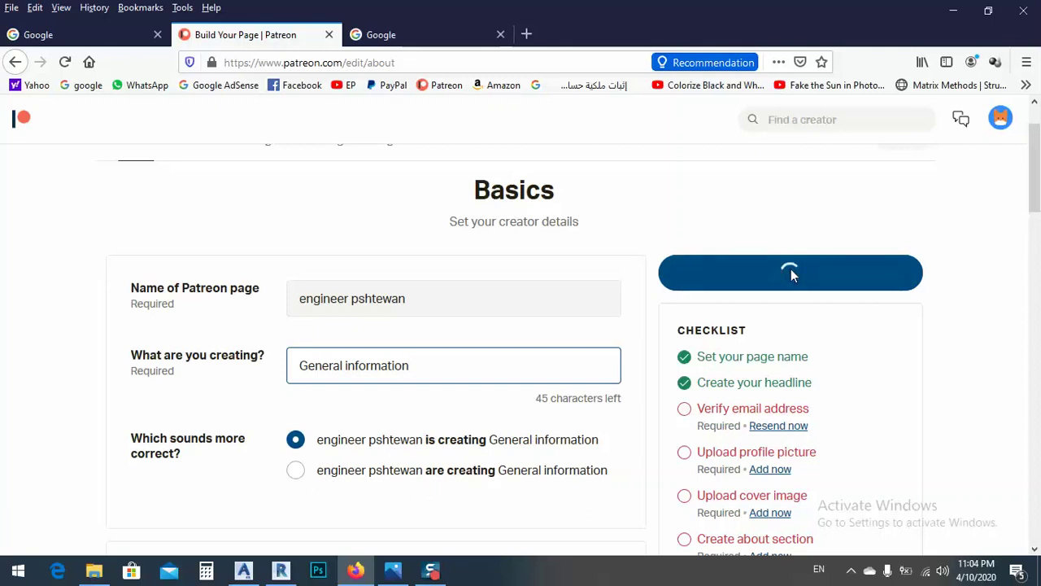
pyautogui.scroll(-2, 643, 330)
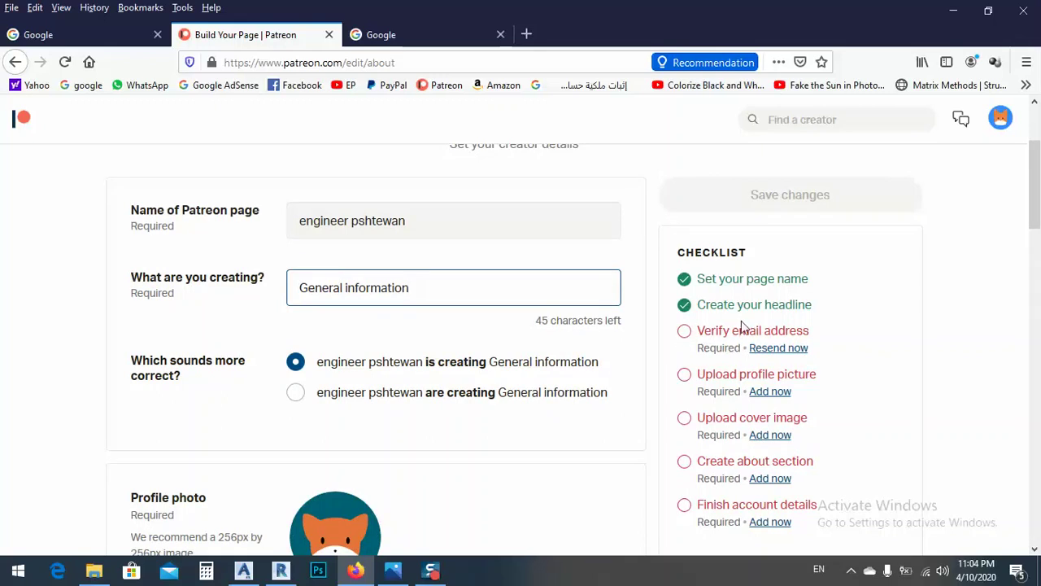
pyautogui.scroll(-4, 708, 358)
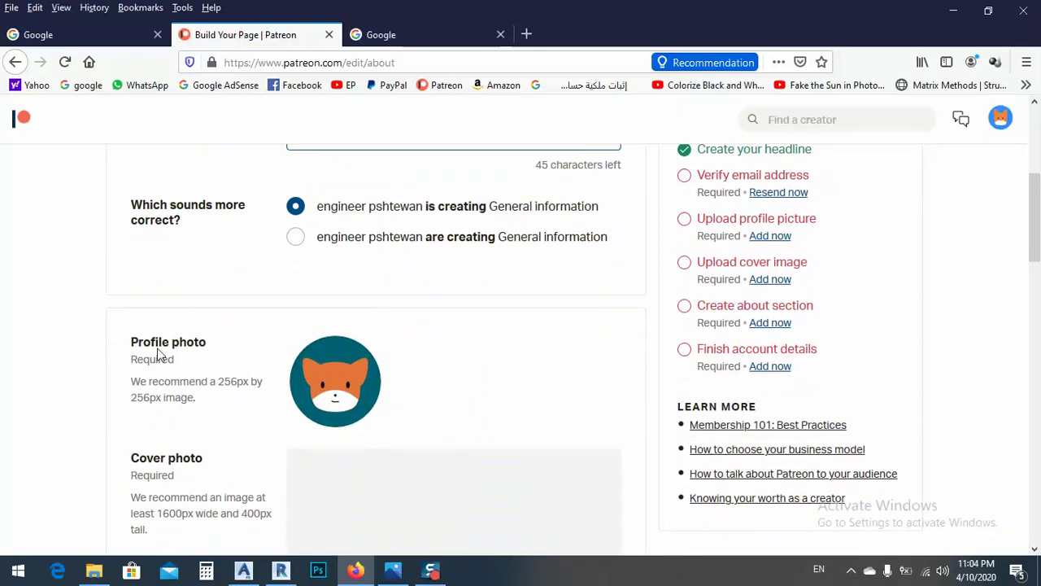
pyautogui.scroll(-2, 350, 342)
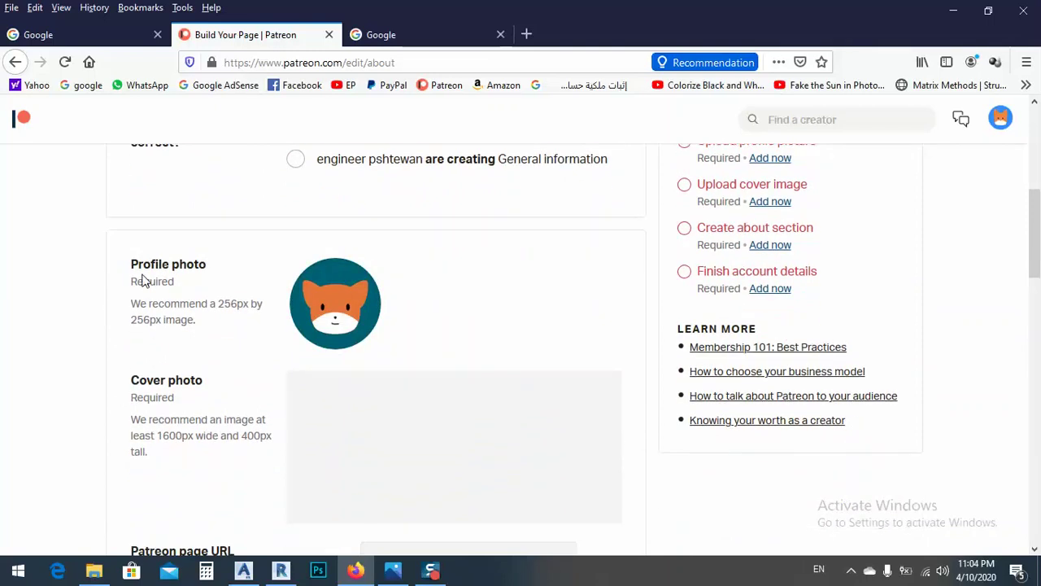
pyautogui.scroll(-4, 167, 302)
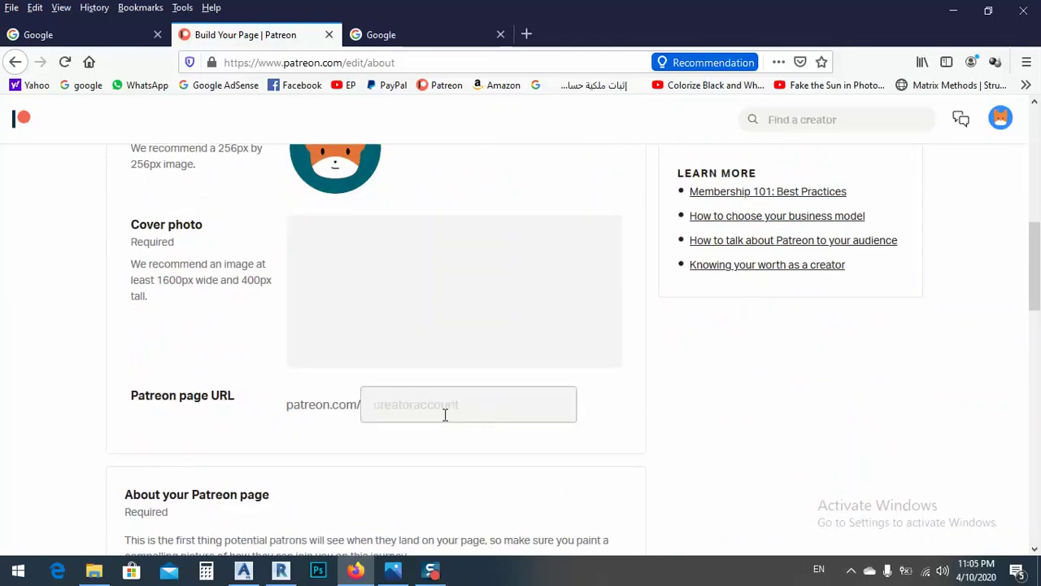
pyautogui.scroll(-6, 445, 414)
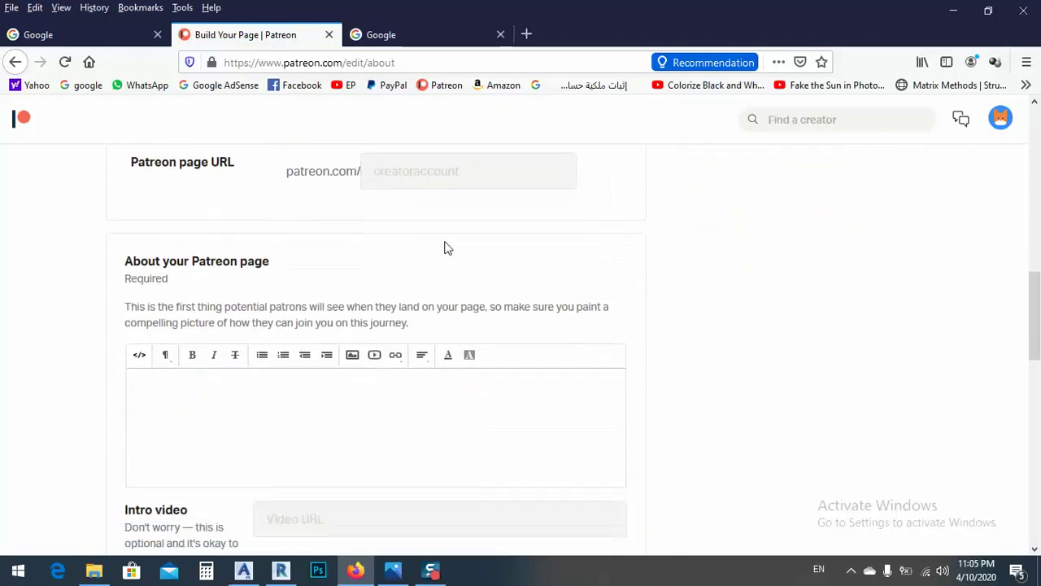
# Step: Set LOGO 01 from For youtube channel > Facebook page as the profile photo
pyautogui.scroll(15, 211, 413)
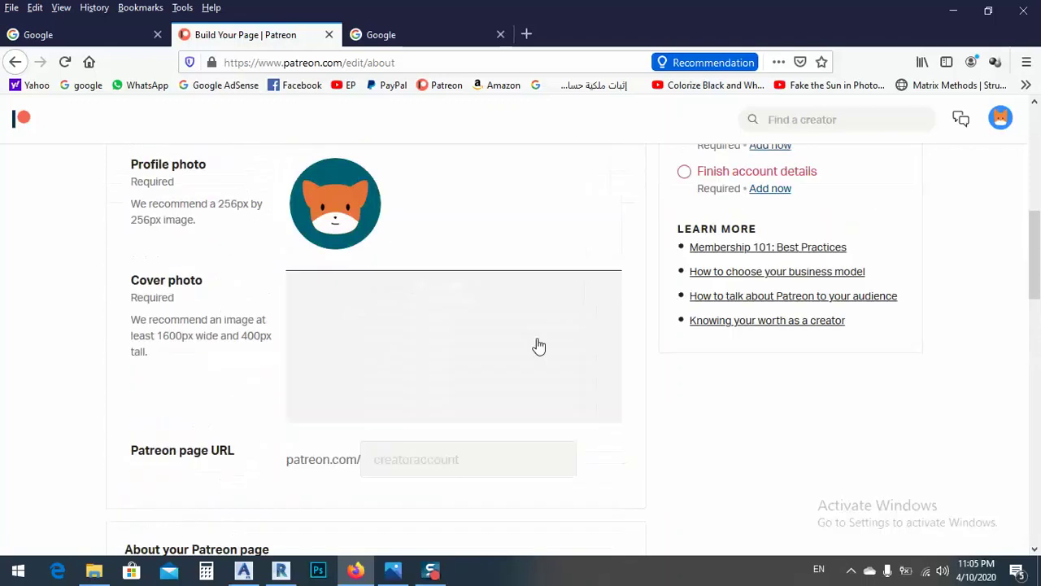
pyautogui.scroll(-4, 355, 374)
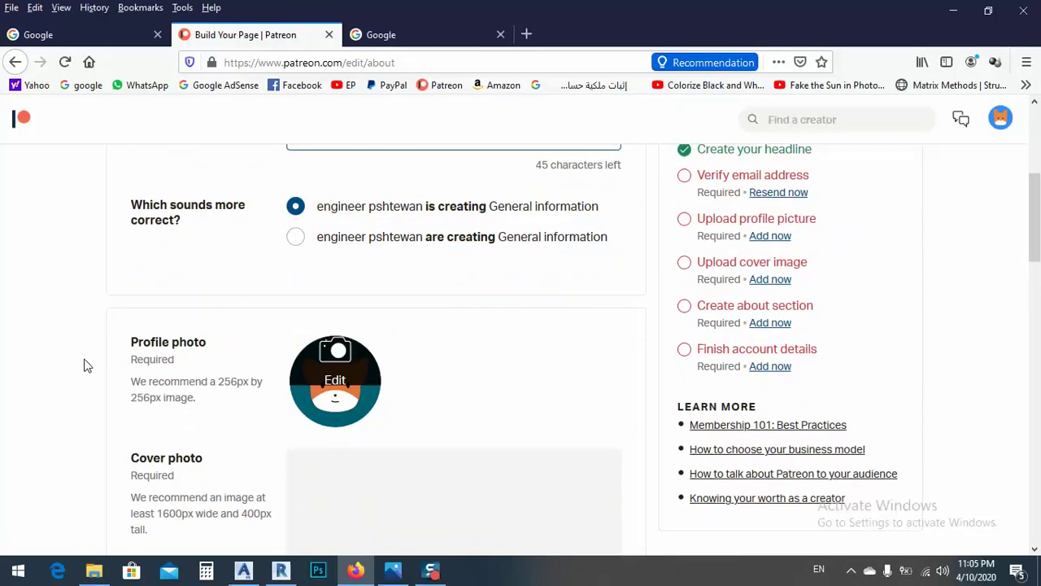
pyautogui.click(336, 376)
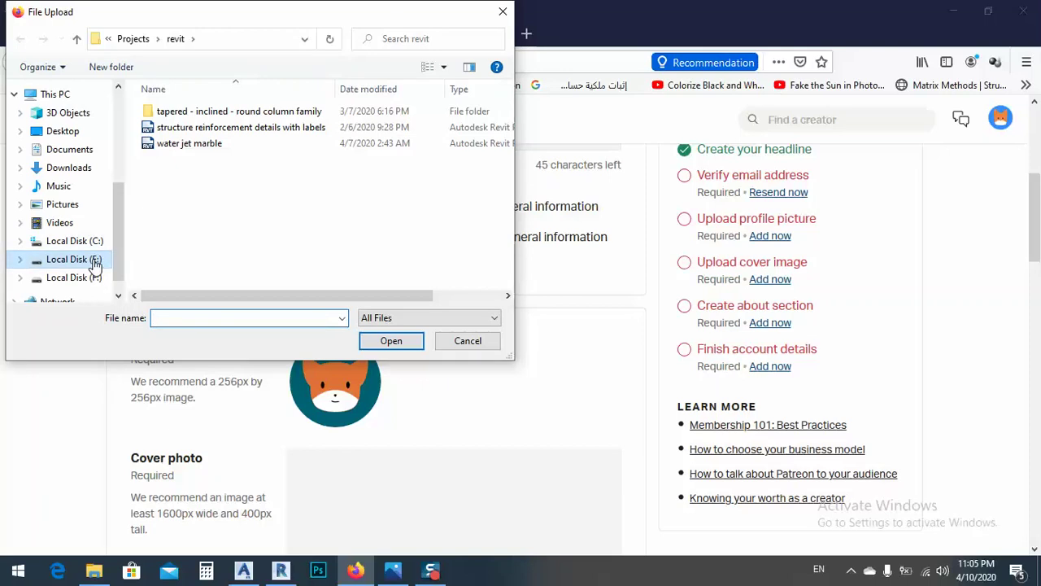
pyautogui.click(135, 39)
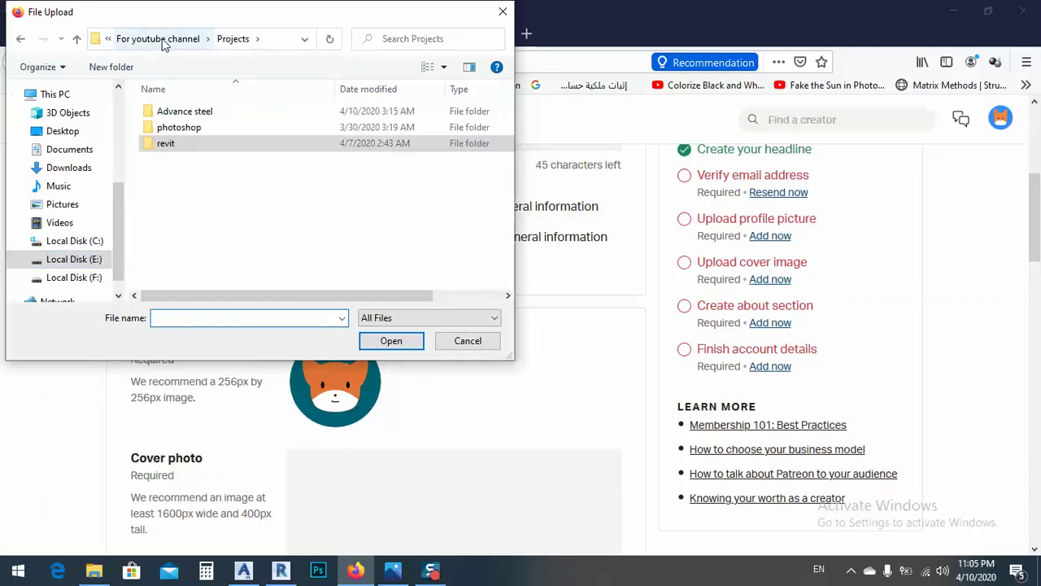
pyautogui.click(137, 39)
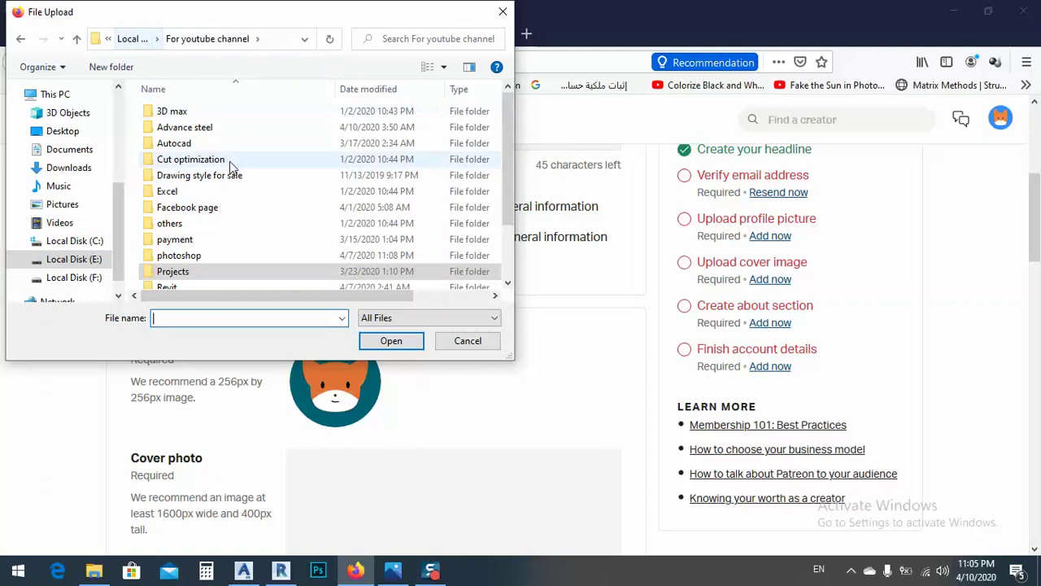
pyautogui.scroll(-1, 231, 165)
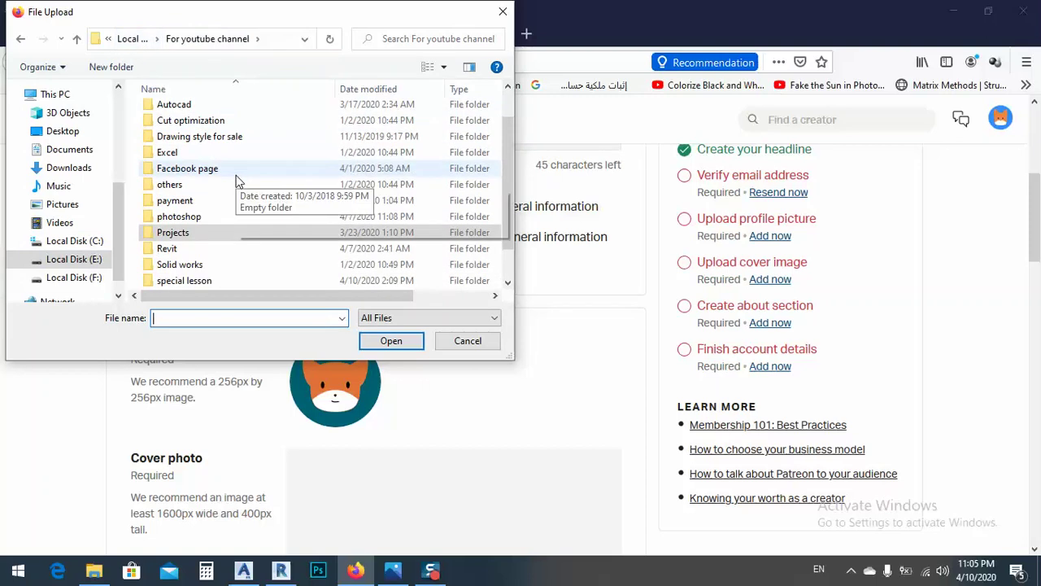
pyautogui.doubleClick(193, 173)
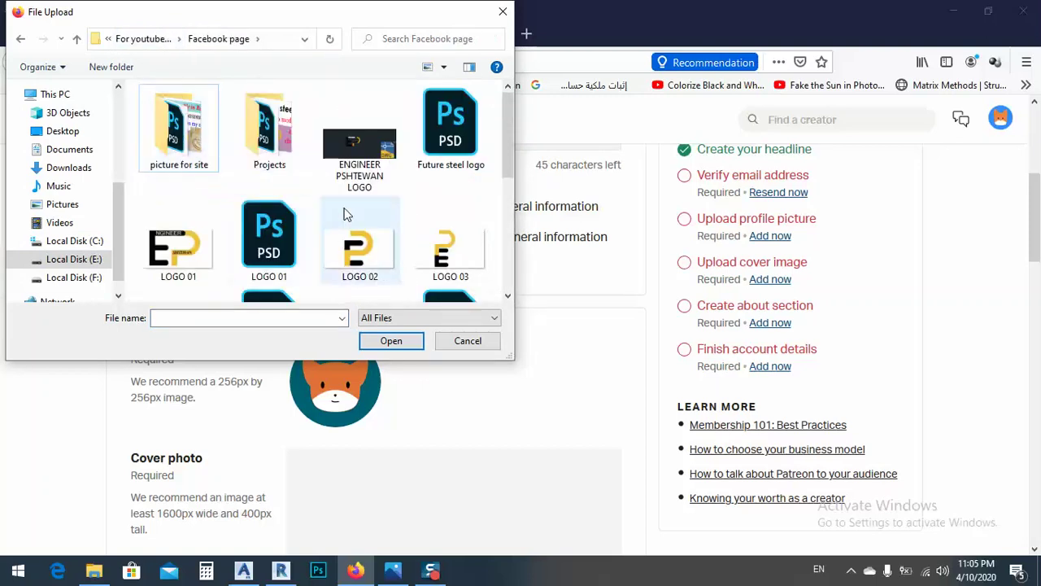
pyautogui.scroll(-1, 350, 228)
pyautogui.scroll(-2, 354, 216)
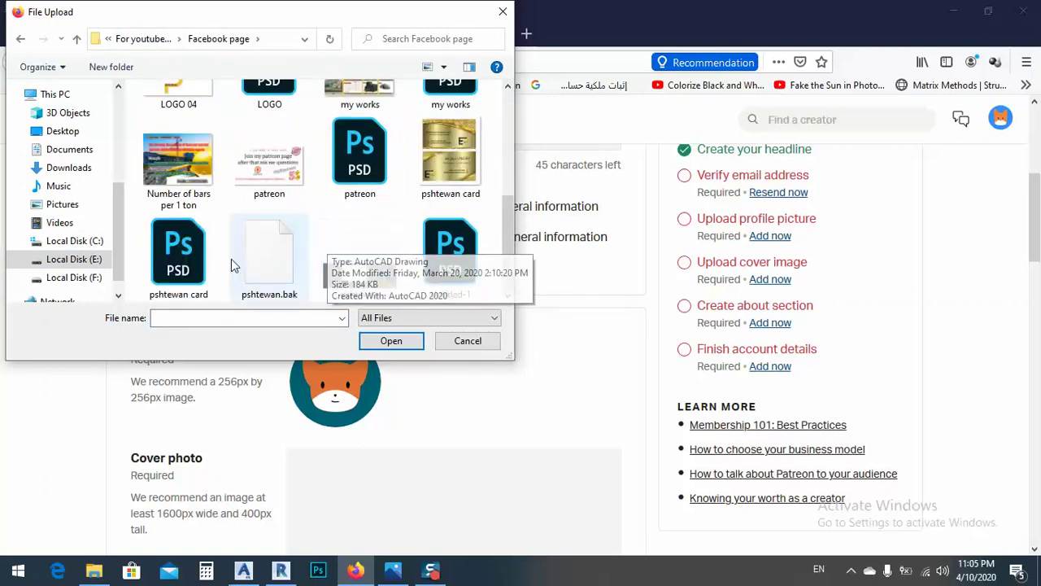
pyautogui.scroll(2, 314, 284)
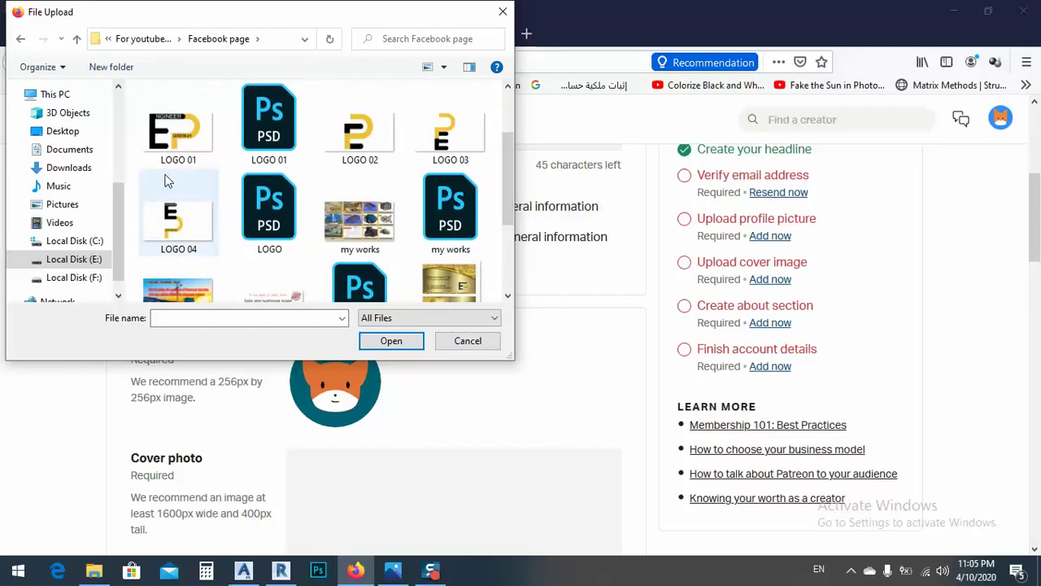
pyautogui.scroll(1, 189, 188)
pyautogui.doubleClick(189, 258)
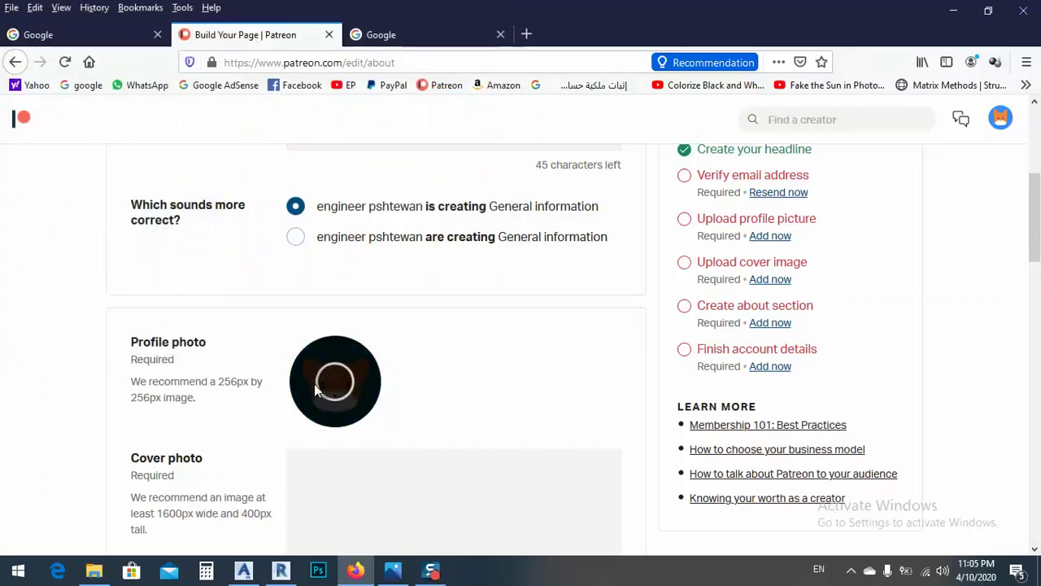
# Step: Check the cover photo's recommended 1600px width
pyautogui.scroll(-2, 395, 372)
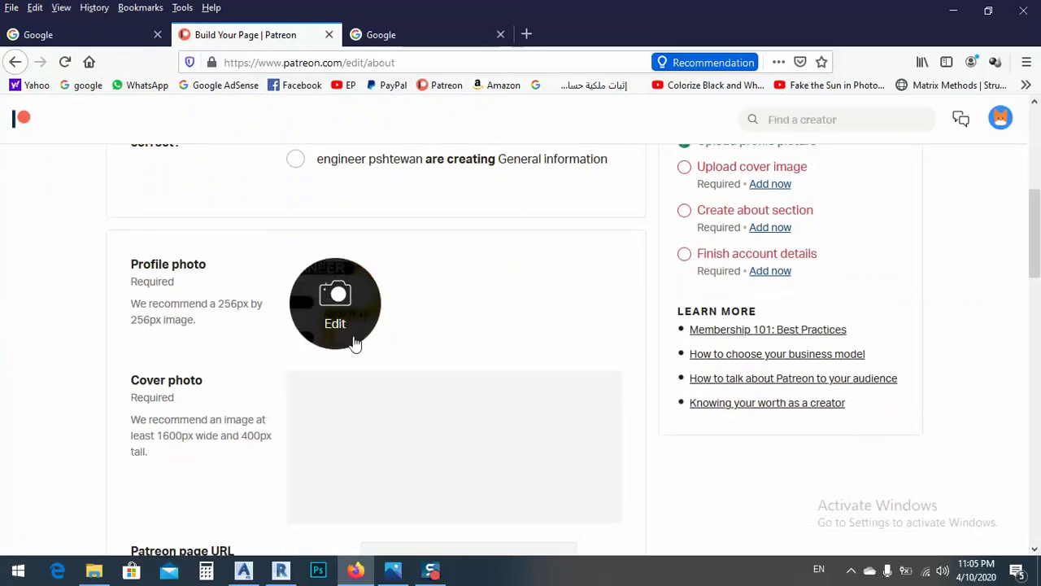
pyautogui.moveTo(136, 322); pyautogui.dragTo(142, 320)
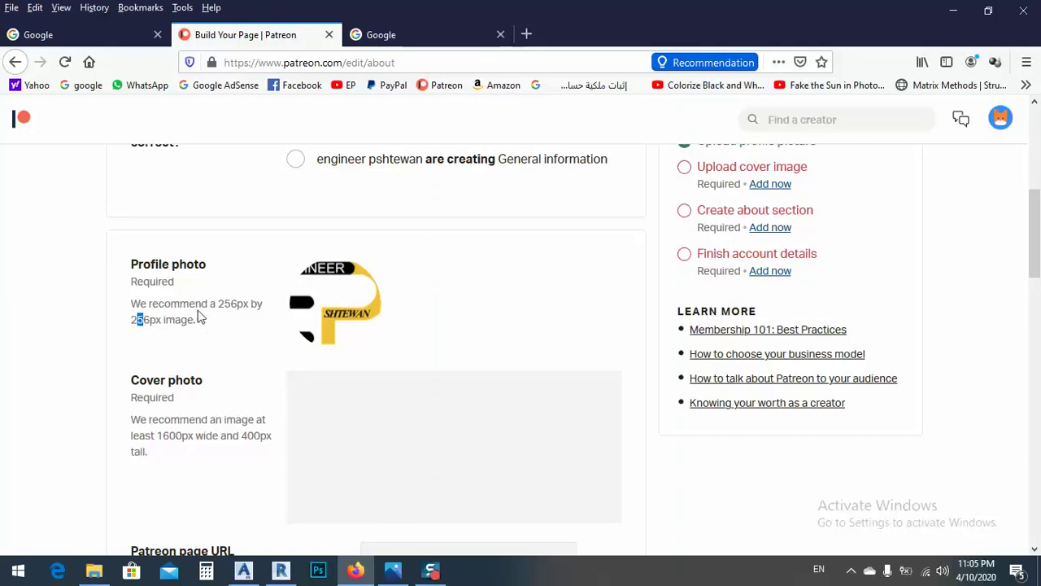
pyautogui.scroll(-1, 148, 393)
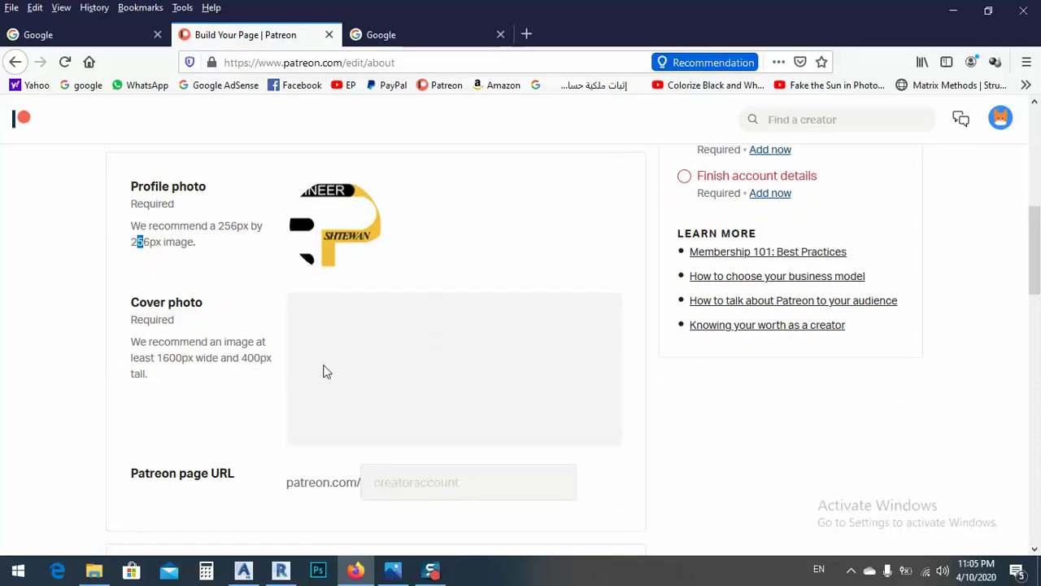
pyautogui.moveTo(157, 359); pyautogui.dragTo(185, 361)
pyautogui.moveTo(461, 376)
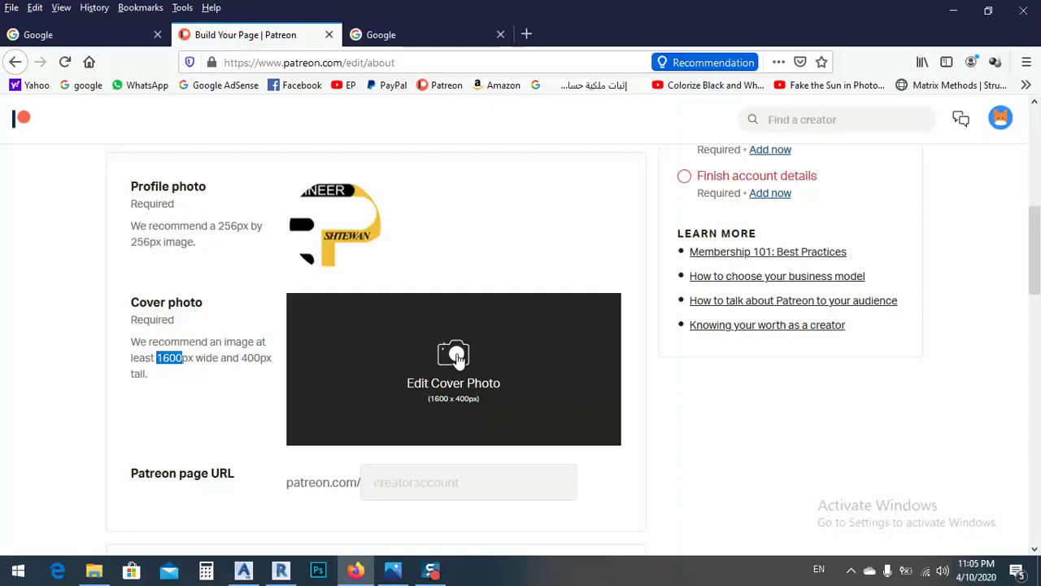
# Step: Use the my works collage image as the cover photo
pyautogui.click(456, 353)
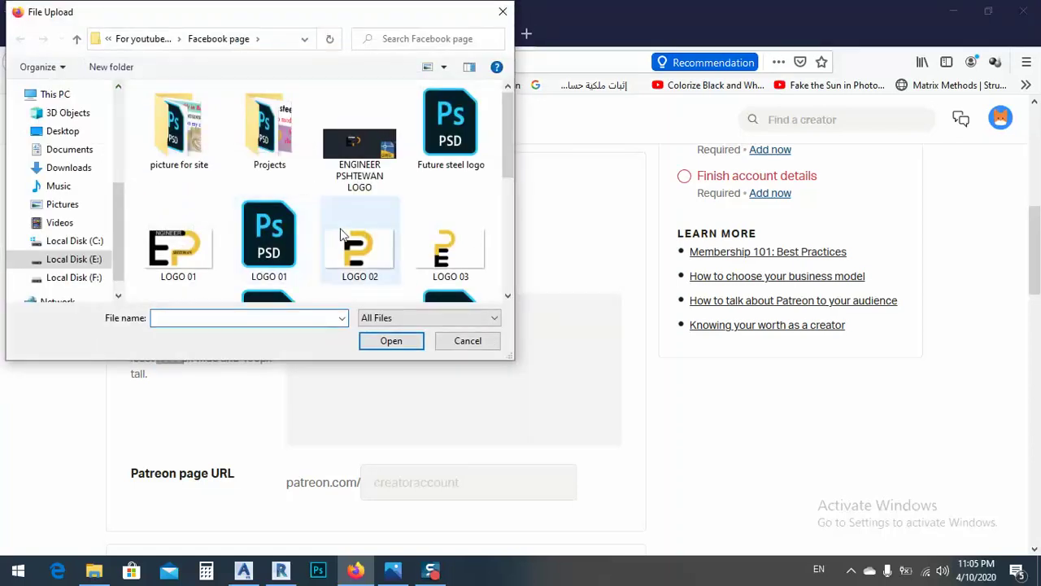
pyautogui.scroll(-3, 339, 231)
pyautogui.scroll(1, 358, 200)
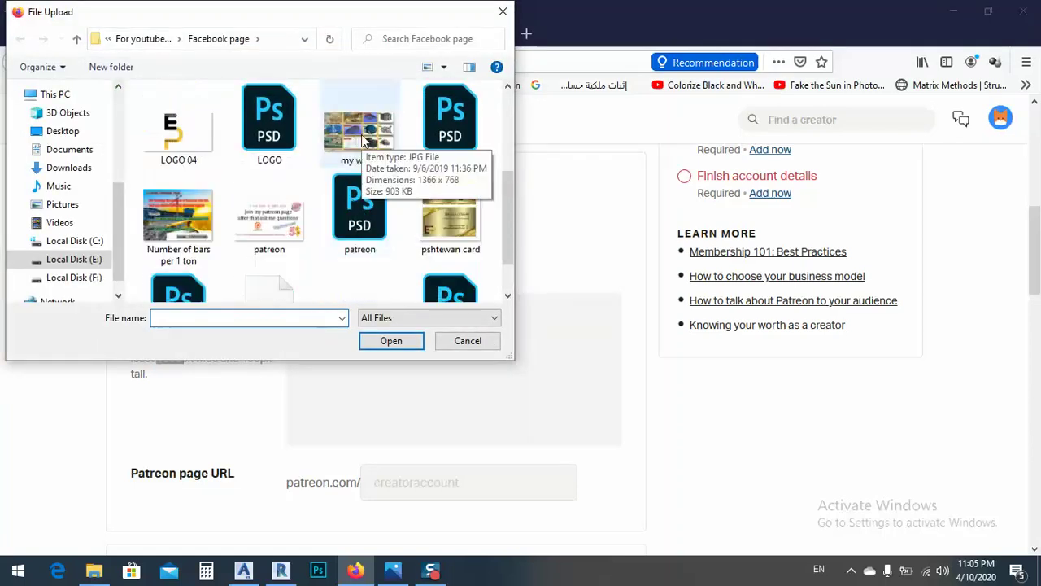
pyautogui.doubleClick(360, 134)
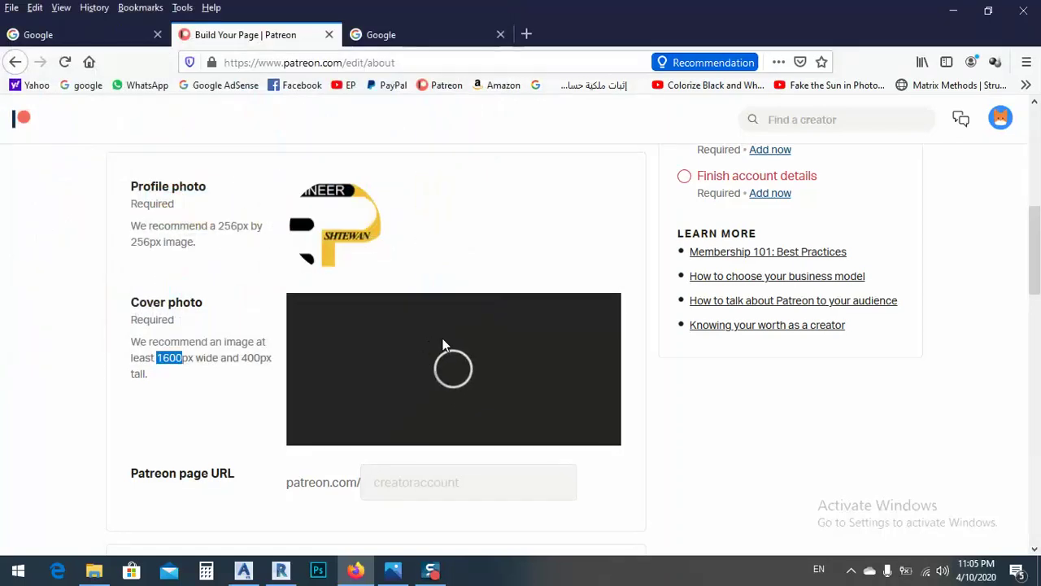
# Step: Extend the page URL with 'Engineer' plus the creator's name until it is available
pyautogui.click(421, 488)
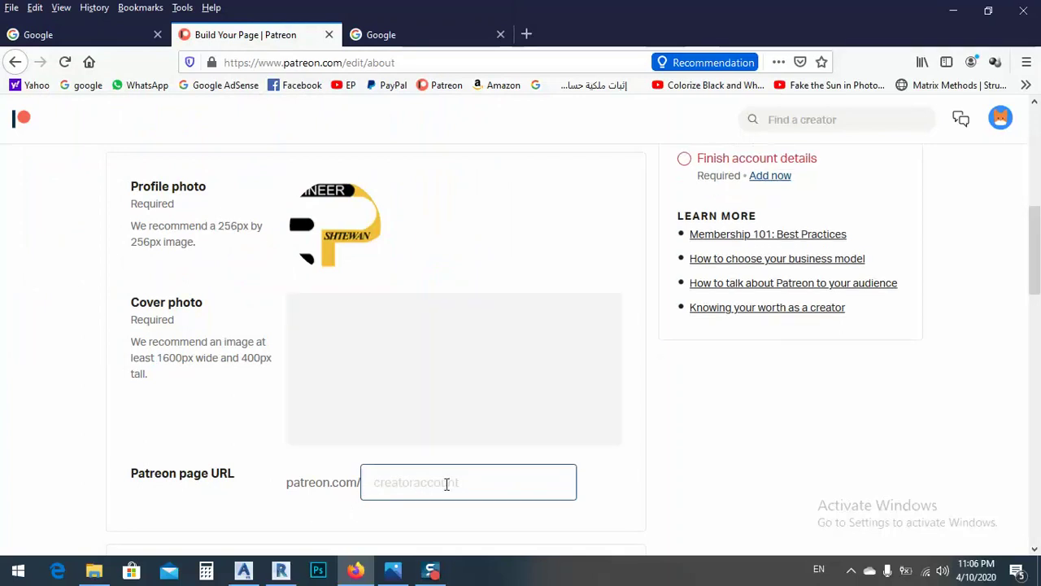
pyautogui.write('Enginn')
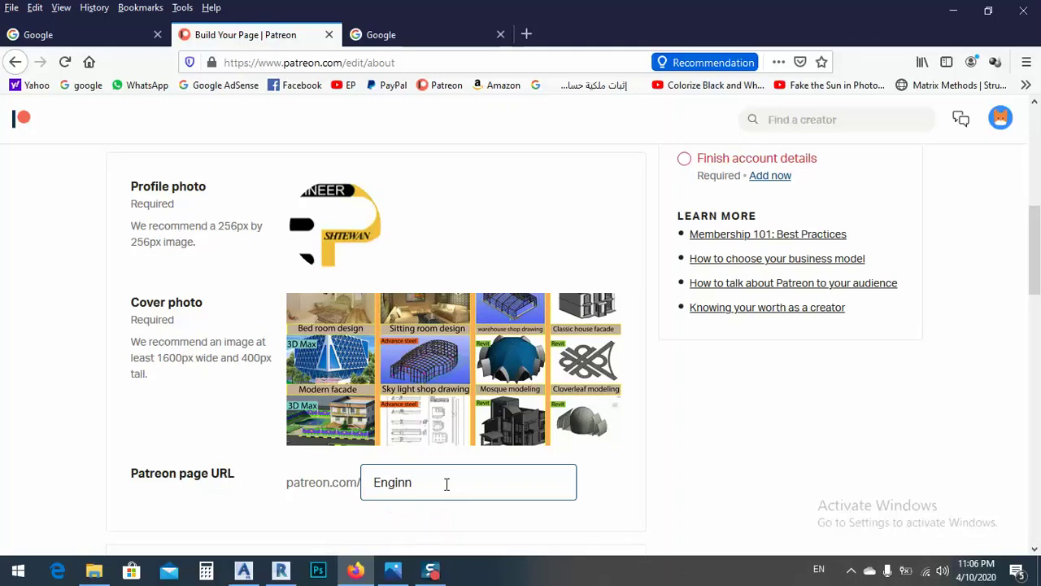
pyautogui.press('BackSpace')
pyautogui.write('eer')
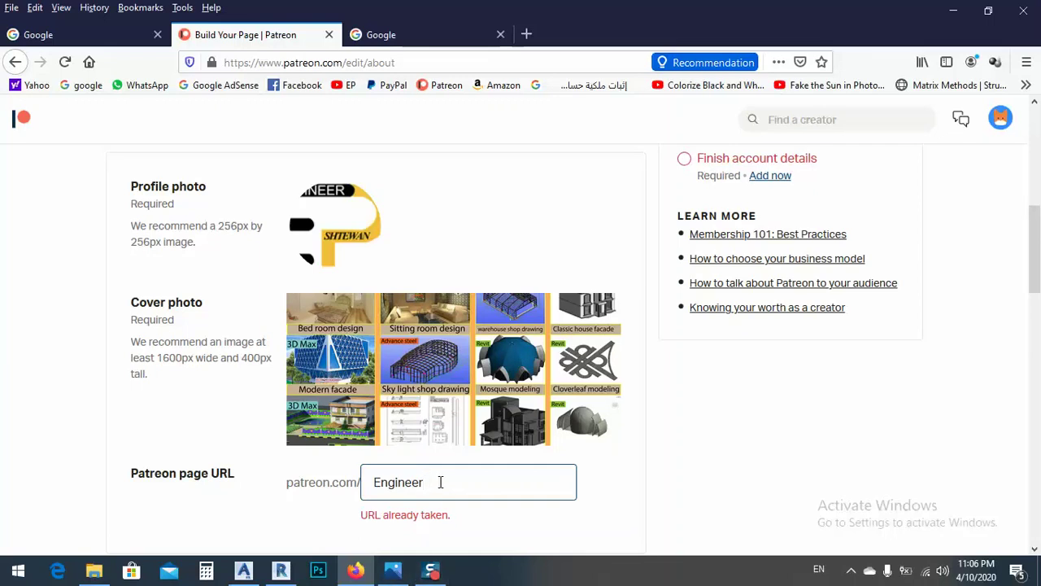
pyautogui.write('Ps')
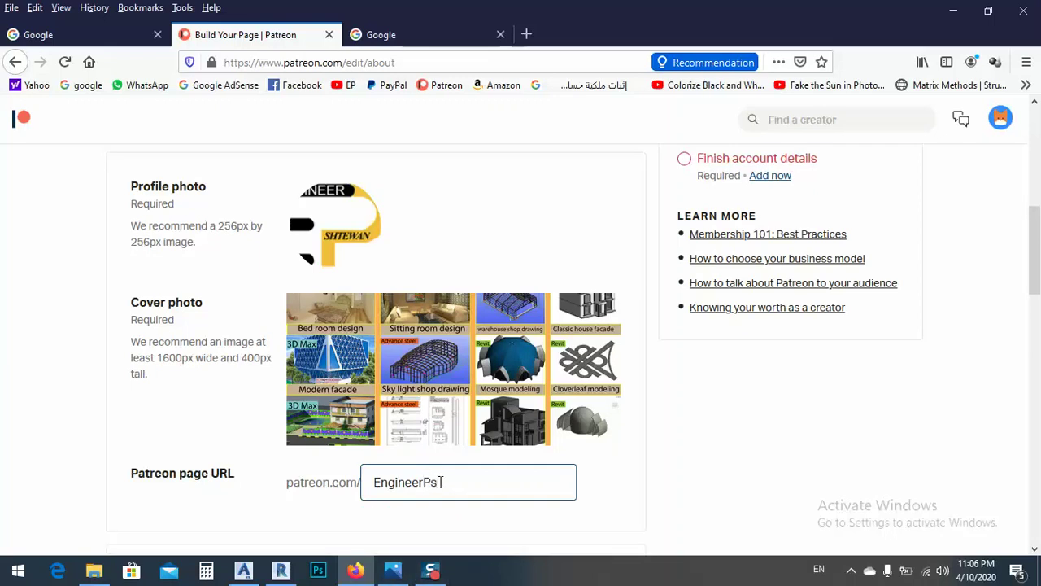
pyautogui.write('htewan')
pyautogui.click(440, 514)
# Step: Write the About line 'iam a civil engineer i want share my knowledge with you all'
pyautogui.scroll(-2, 431, 497)
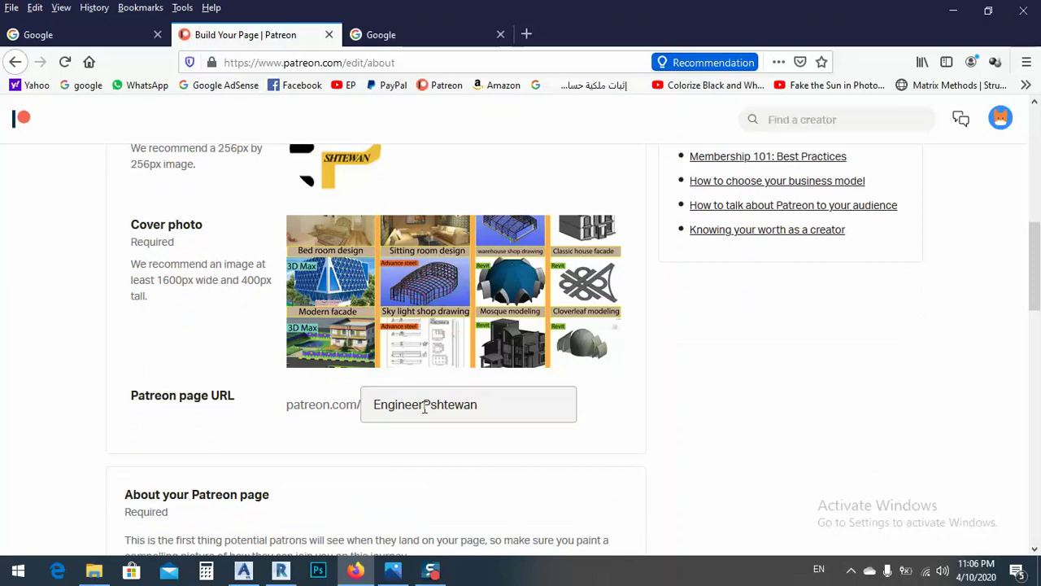
pyautogui.scroll(-4, 425, 414)
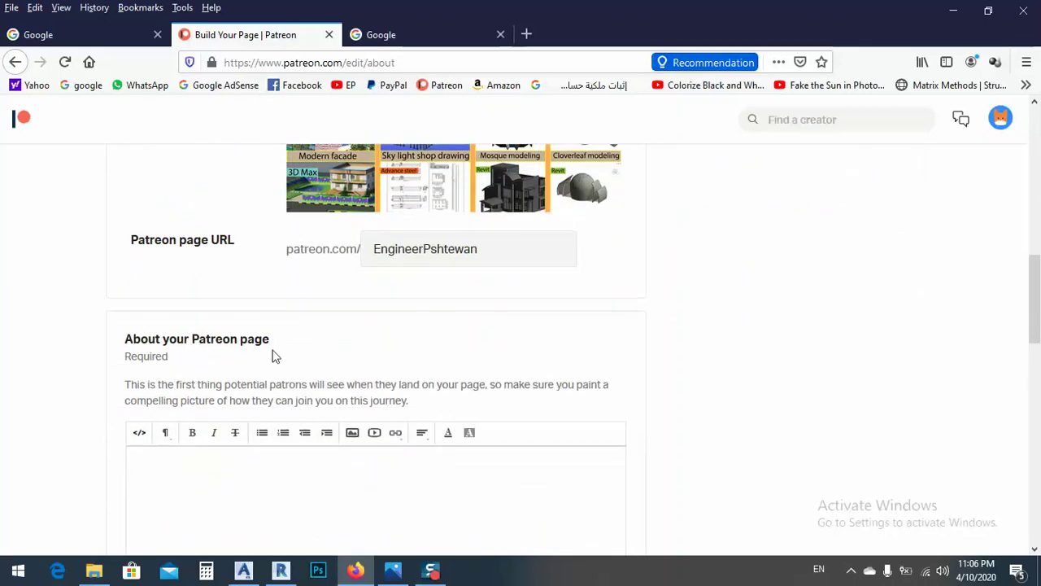
pyautogui.scroll(-4, 275, 356)
pyautogui.click(198, 311)
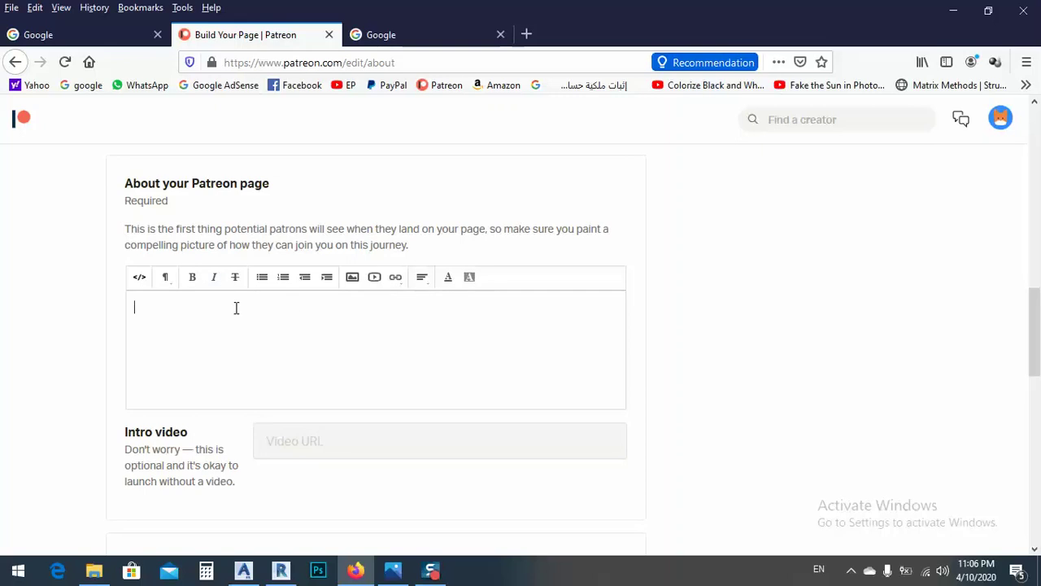
pyautogui.write('iam')
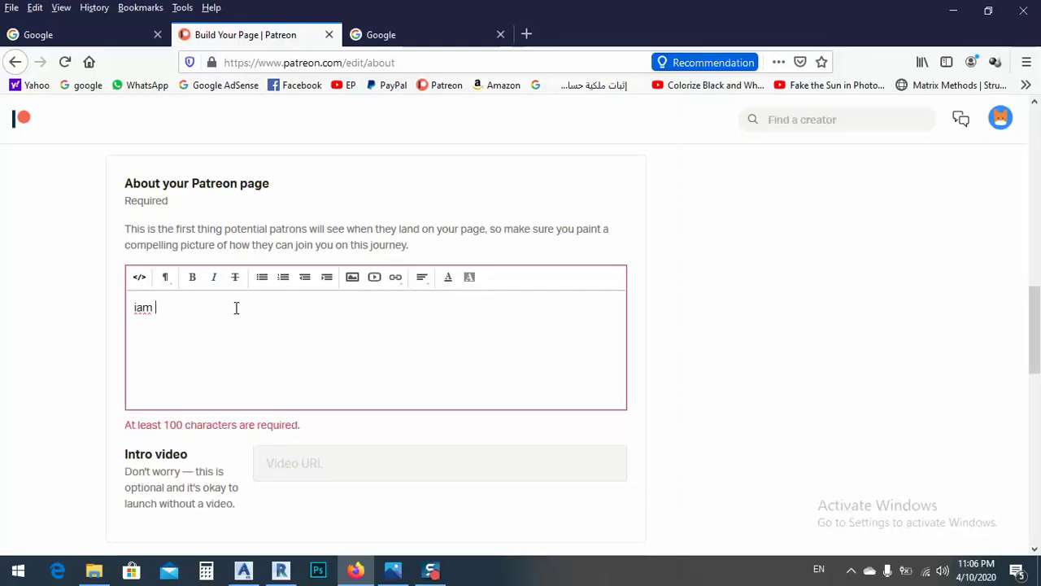
pyautogui.write(' a civil engineer iwant')
pyautogui.write('share my knowlage')
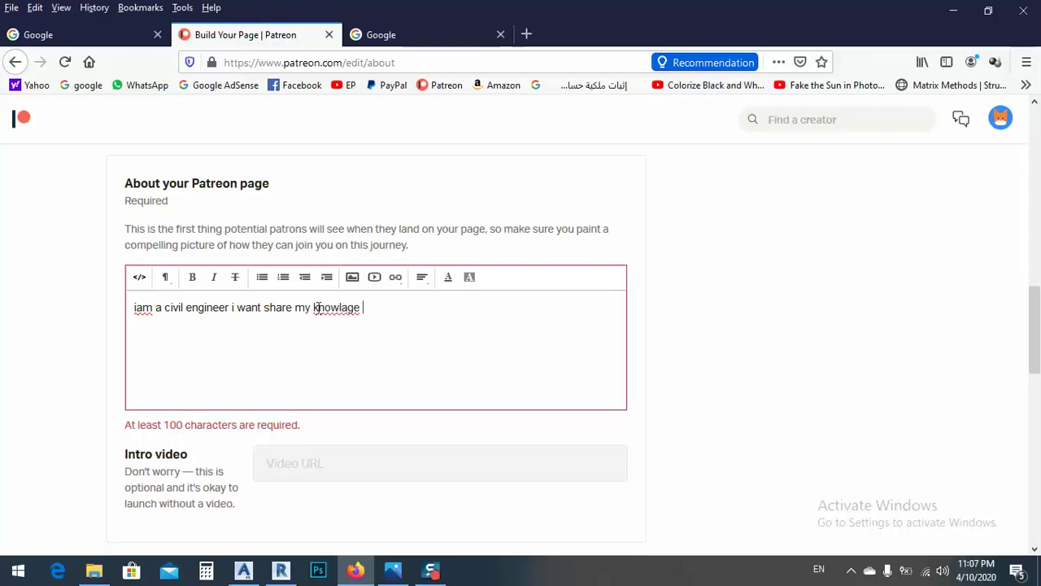
pyautogui.rightClick(320, 309)
pyautogui.click(370, 320)
pyautogui.write('with you all')
pyautogui.press('Return')
# Step: Add a second line: 'with me you will learn a lot of things and become a smart person'
pyautogui.write('here')
pyautogui.press('BackSpace')
pyautogui.press('BackSpace')
pyautogui.press('BackSpace')
pyautogui.press('BackSpace')
pyautogui.write('with')
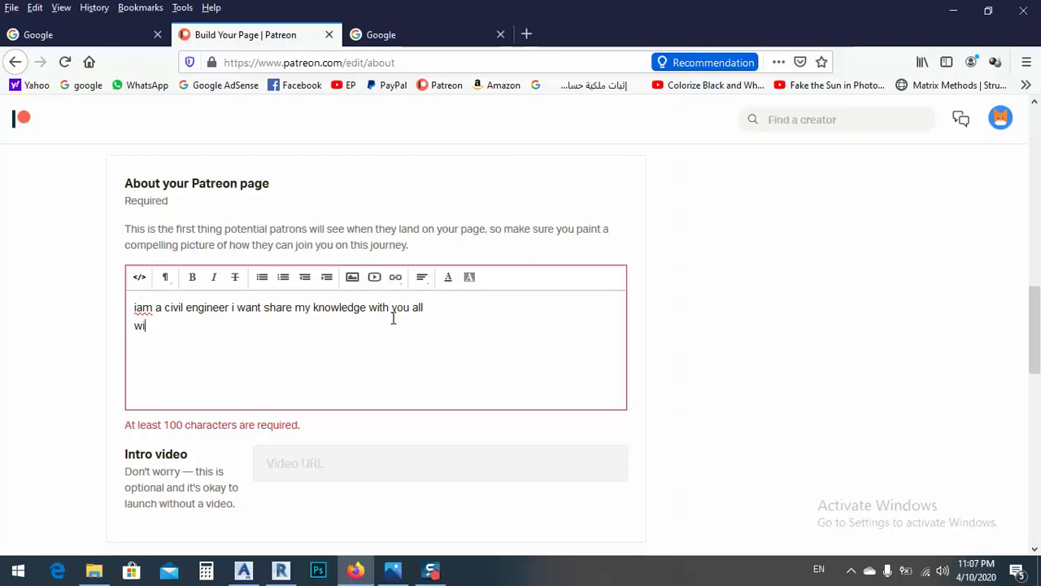
pyautogui.write(' me ')
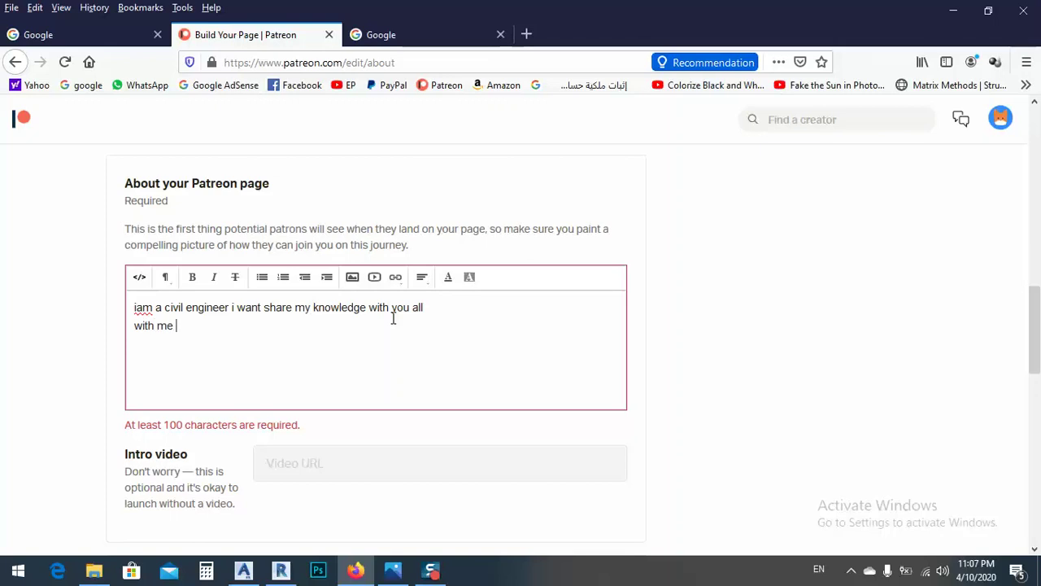
pyautogui.write('you will learn alot o')
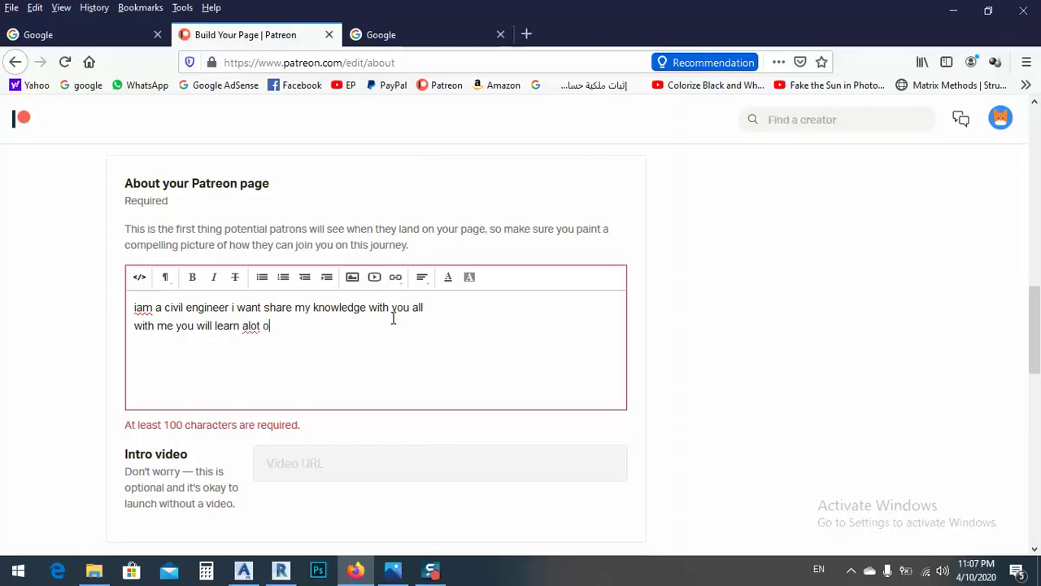
pyautogui.write('f things')
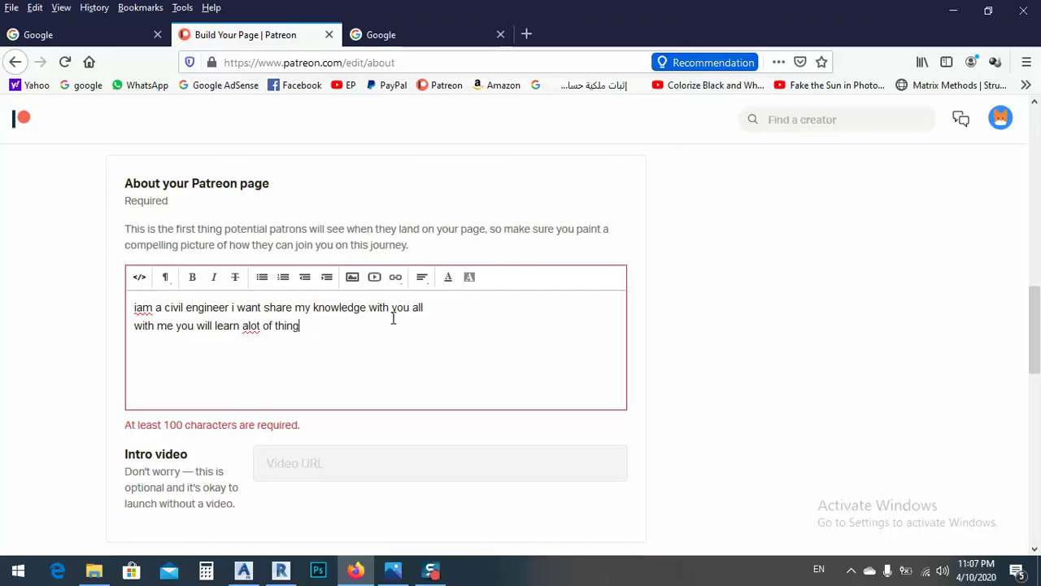
pyautogui.click(248, 326)
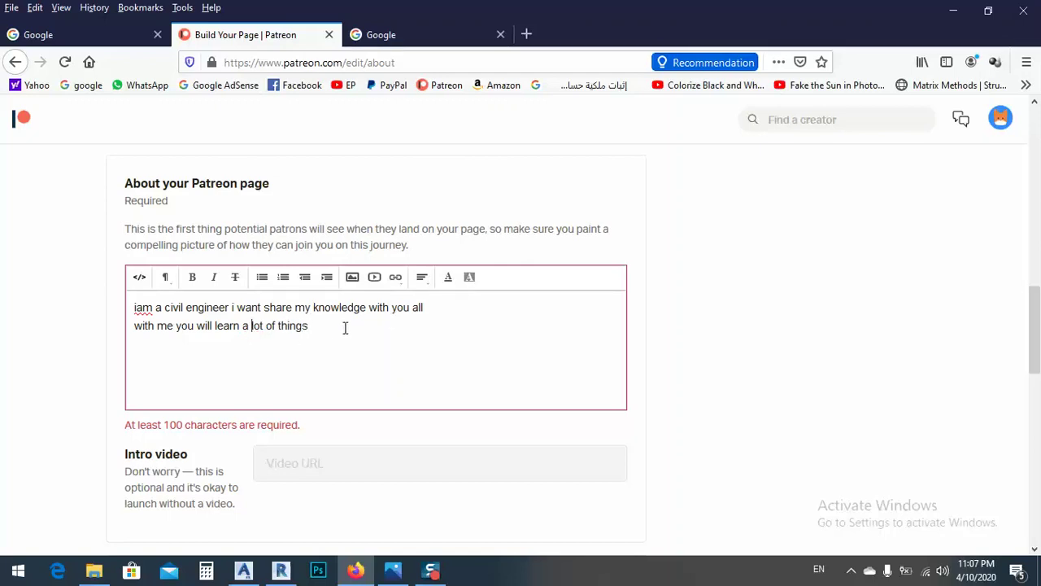
pyautogui.click(330, 328)
pyautogui.write('and')
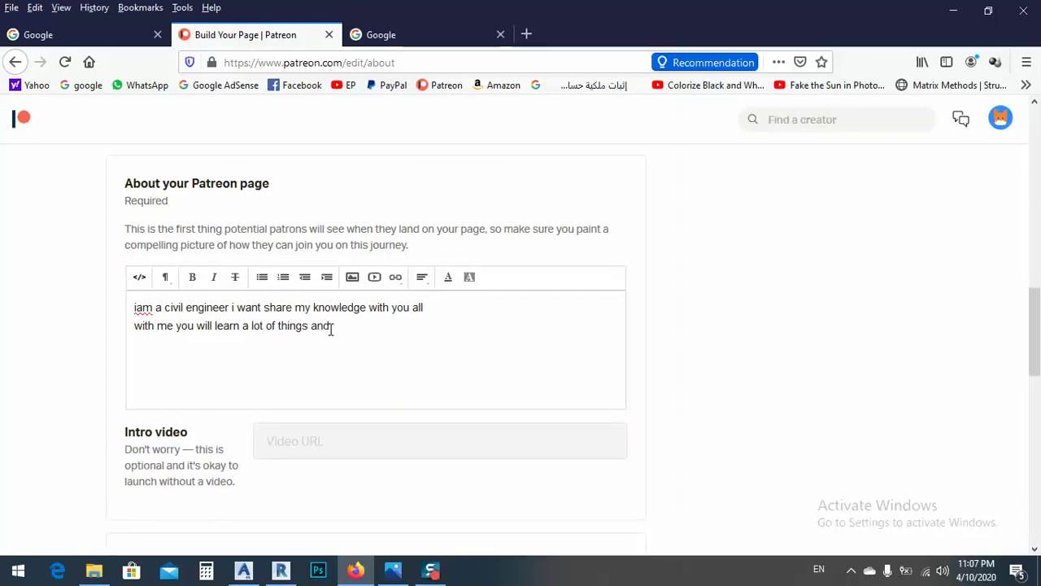
pyautogui.write(' become a smart person')
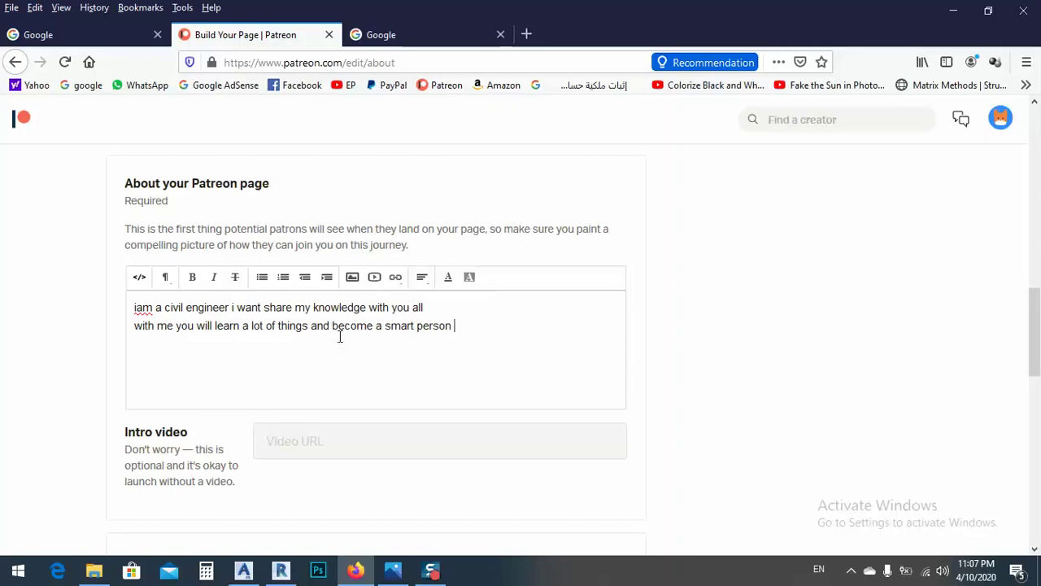
pyautogui.click(289, 449)
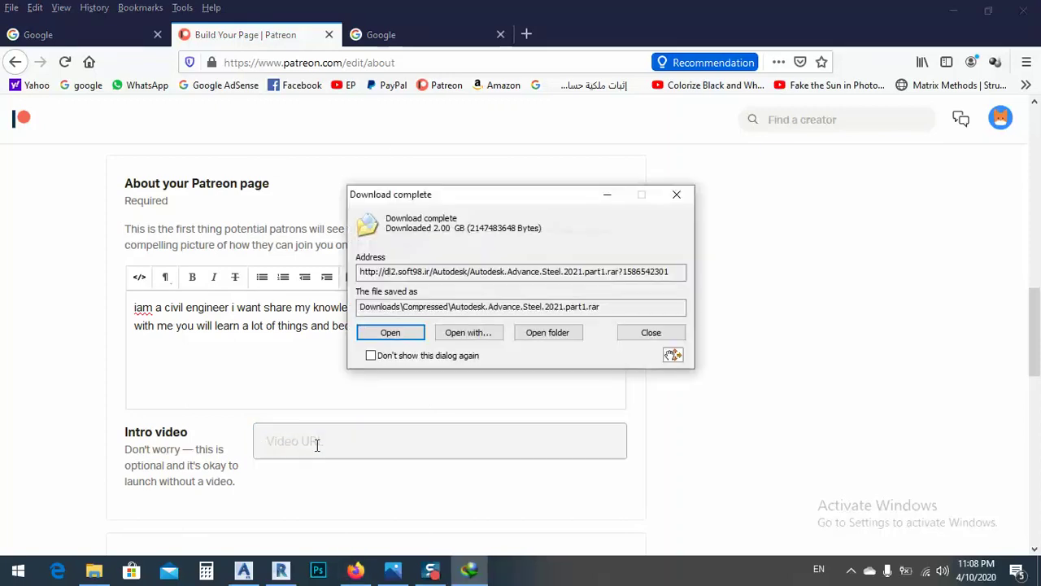
# Step: Fill in the legal first and last name in Creator Account Details
pyautogui.click(625, 333)
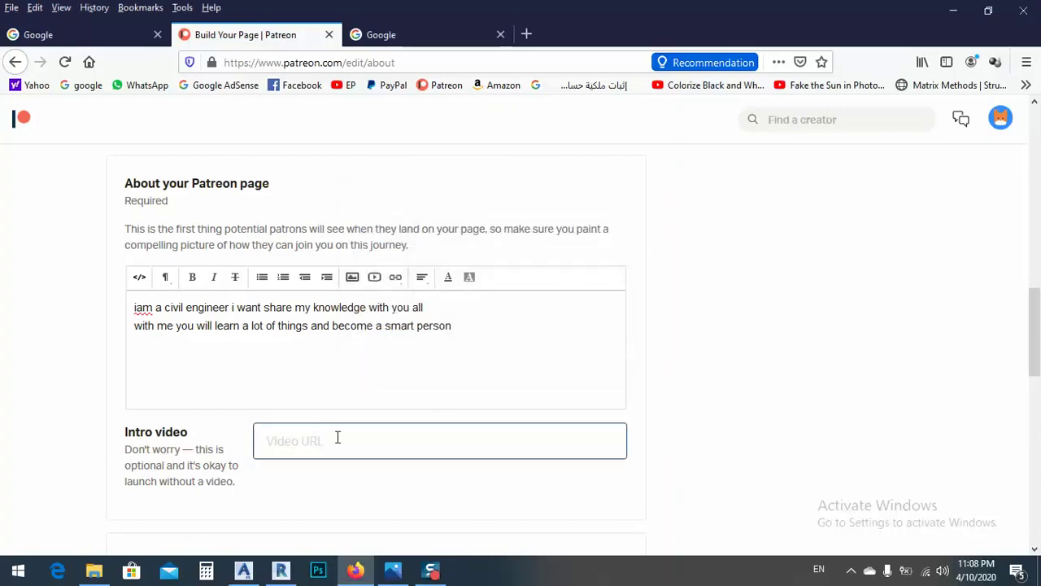
pyautogui.scroll(-4, 312, 447)
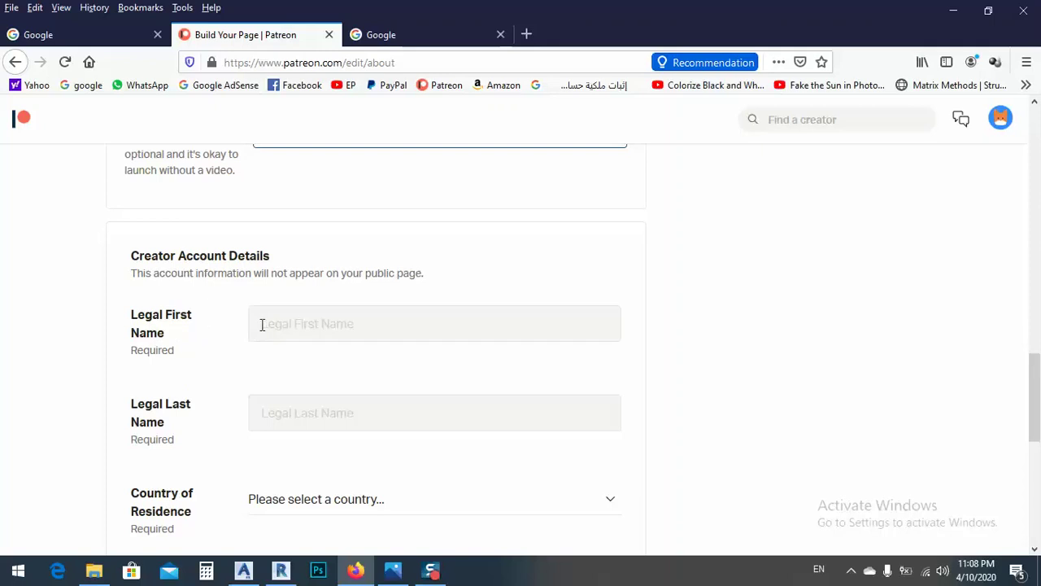
pyautogui.click(298, 324)
pyautogui.scroll(-1, 302, 312)
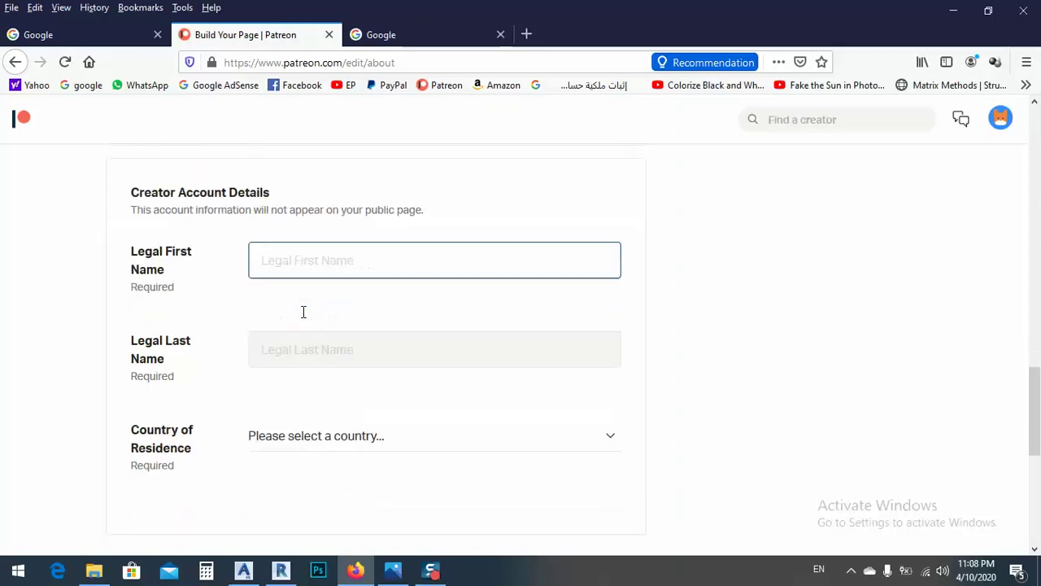
pyautogui.scroll(-1, 286, 237)
pyautogui.scroll(1, 295, 233)
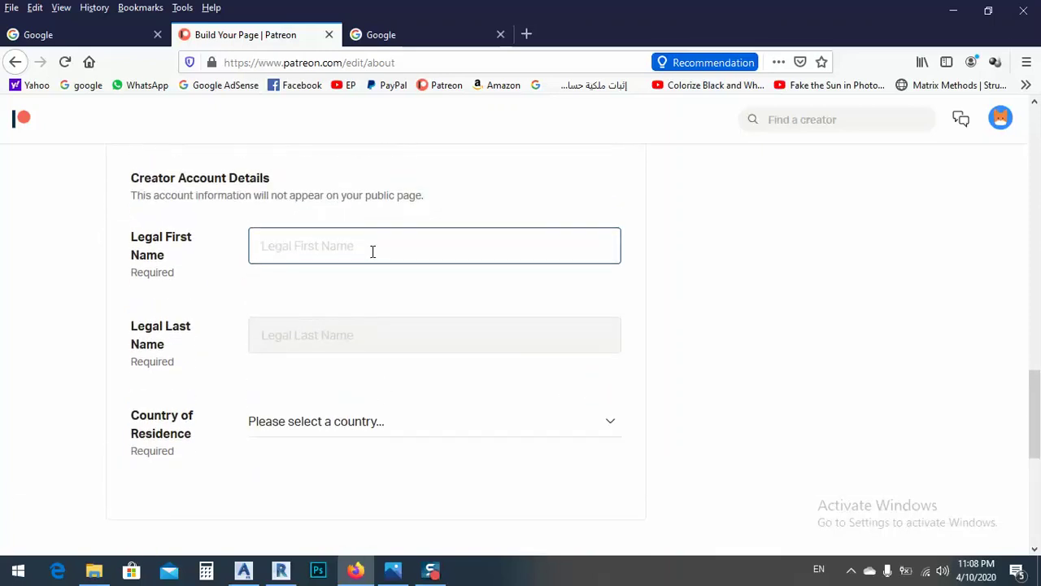
pyautogui.write('Pshtewa')
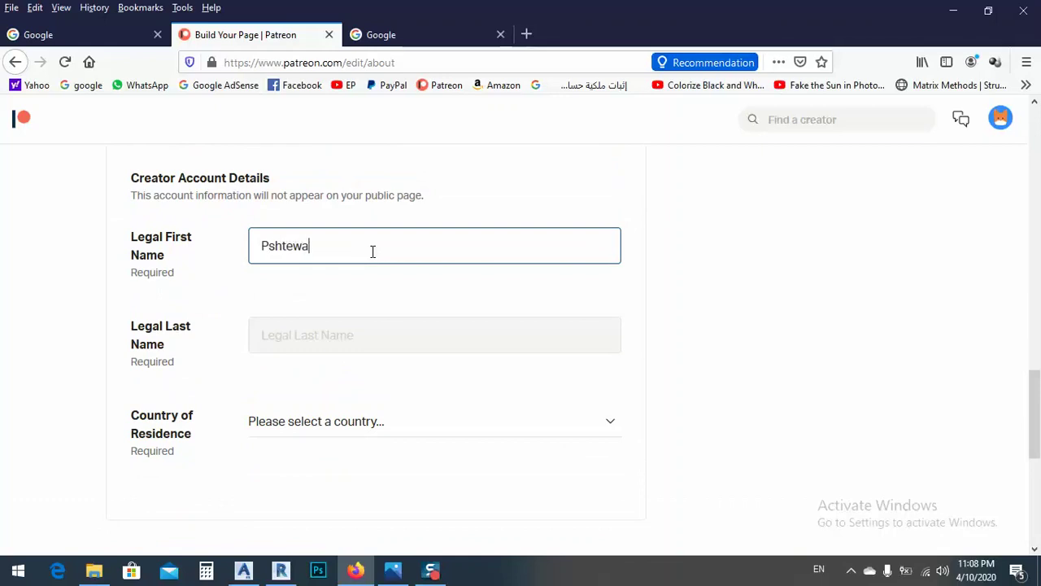
pyautogui.write('n')
pyautogui.click(305, 350)
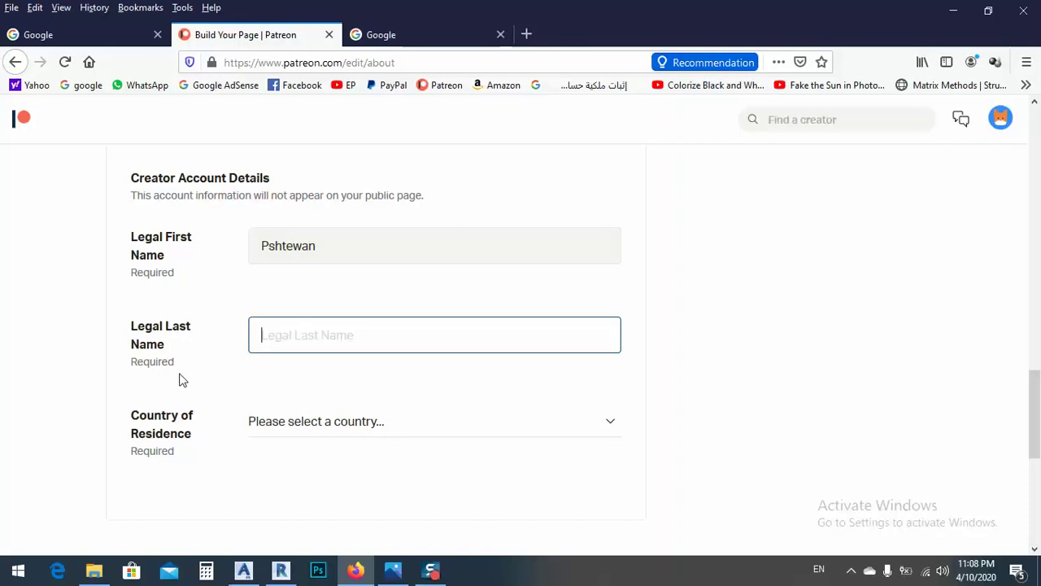
pyautogui.write('kareem')
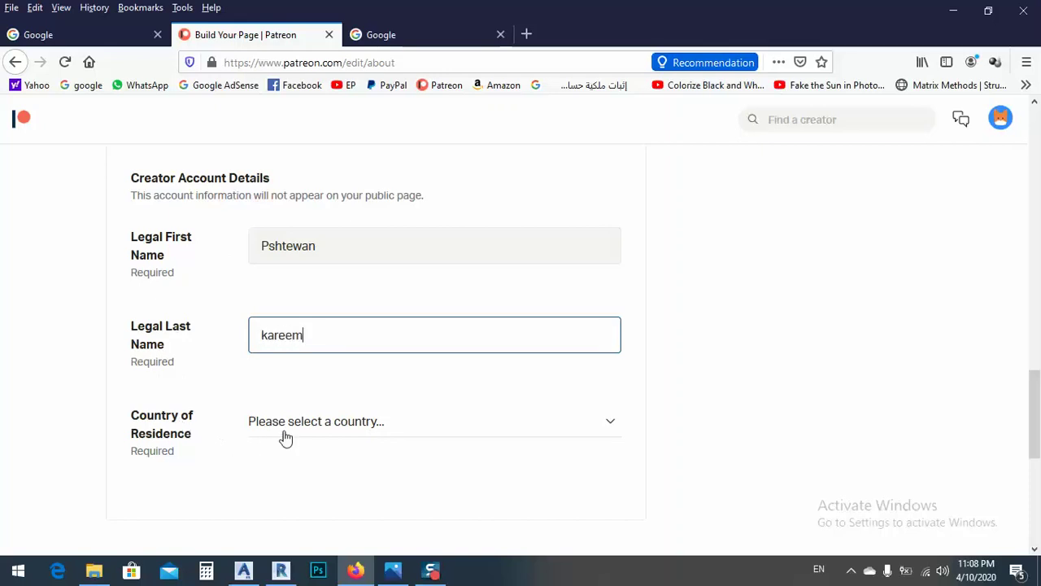
# Step: Set the country of residence to Iraq by filtering for 'ira'
pyautogui.click(322, 430)
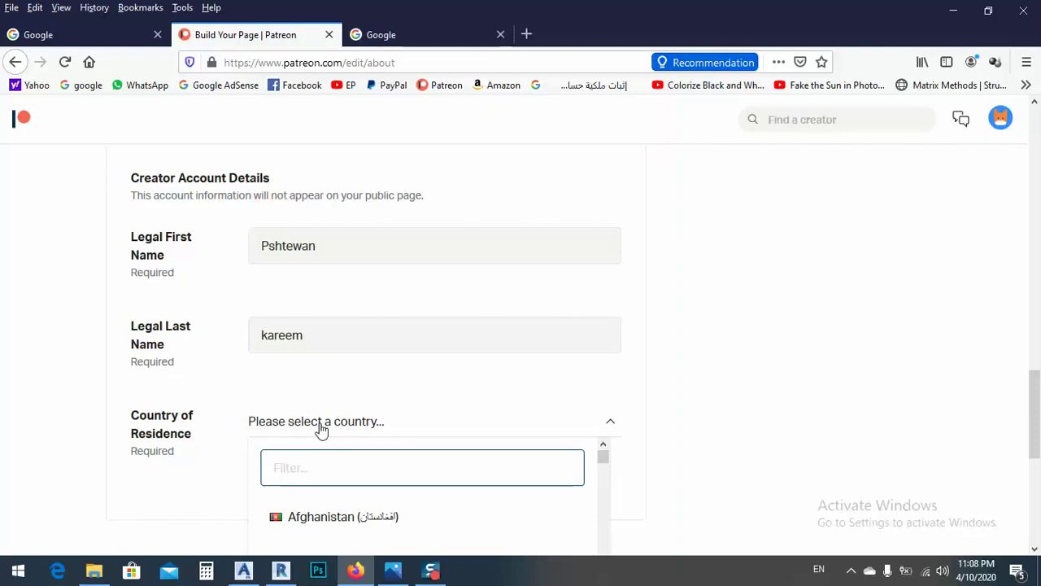
pyautogui.write('ira')
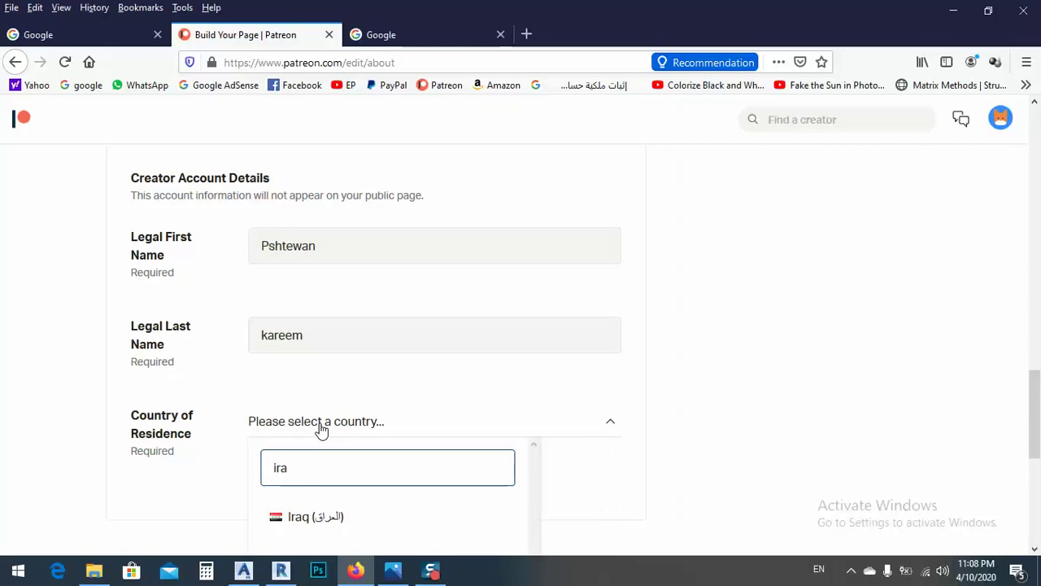
pyautogui.click(320, 516)
pyautogui.scroll(15, 481, 386)
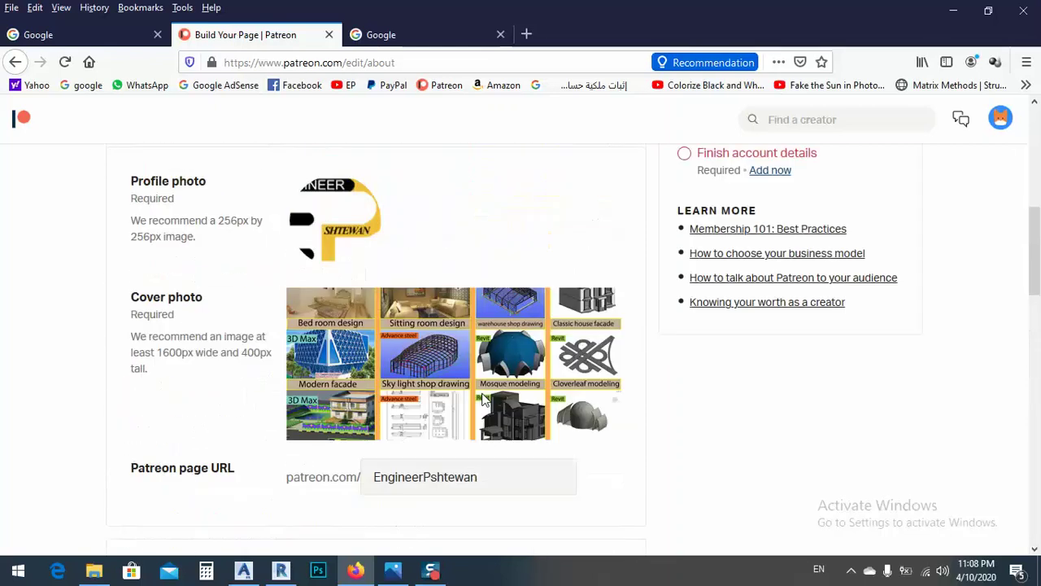
pyautogui.scroll(-4, 551, 349)
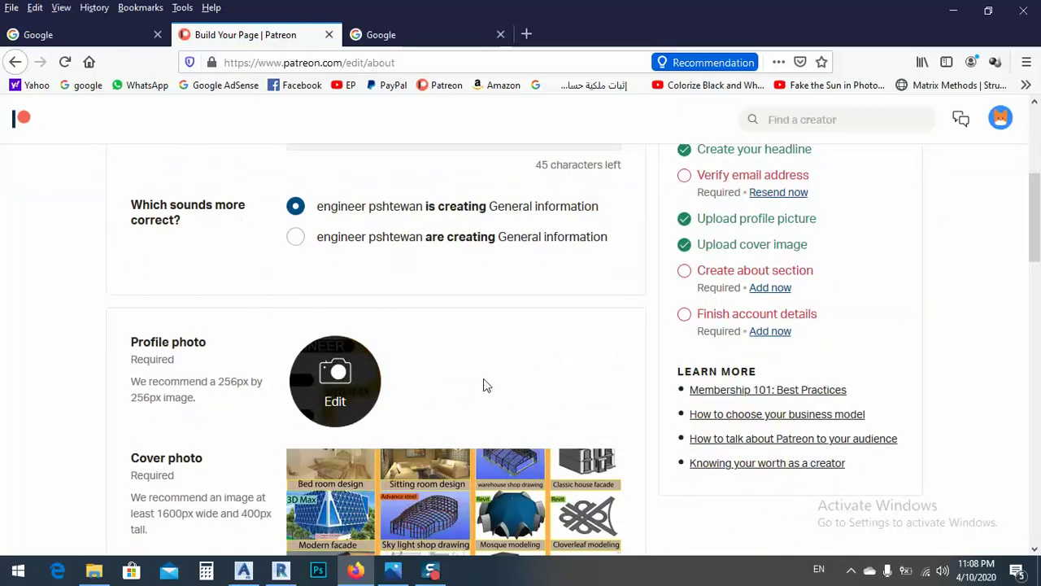
pyautogui.scroll(2, 724, 305)
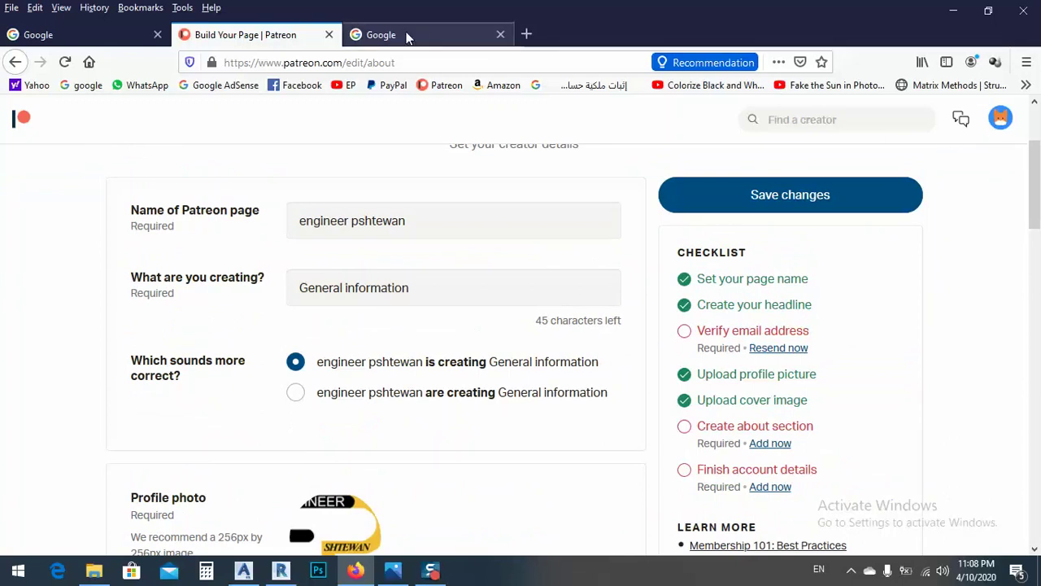
# Step: Open Gmail from the Google tab, then return to the Build Your Page editor
pyautogui.click(376, 34)
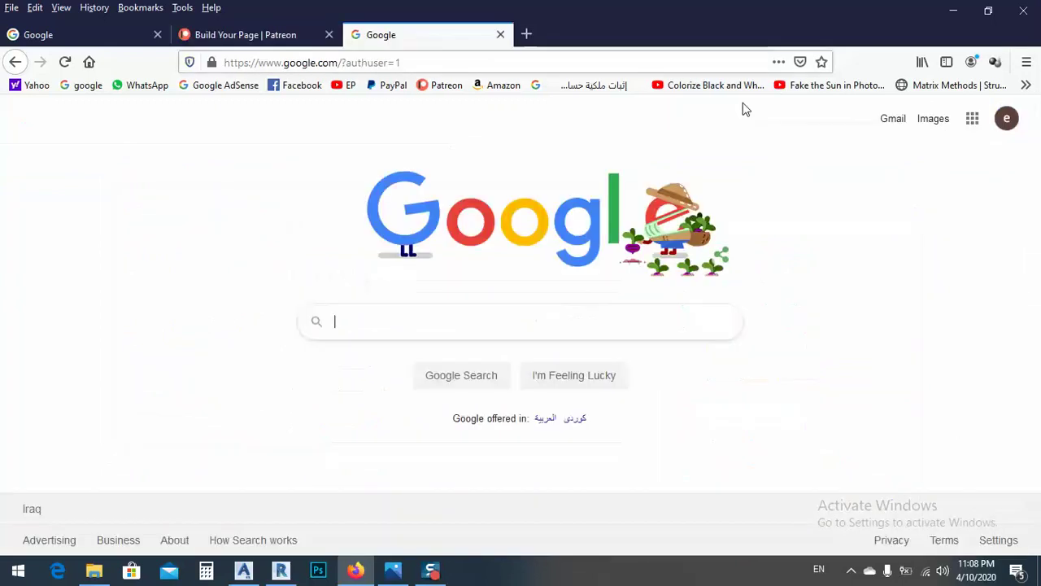
pyautogui.click(1006, 129)
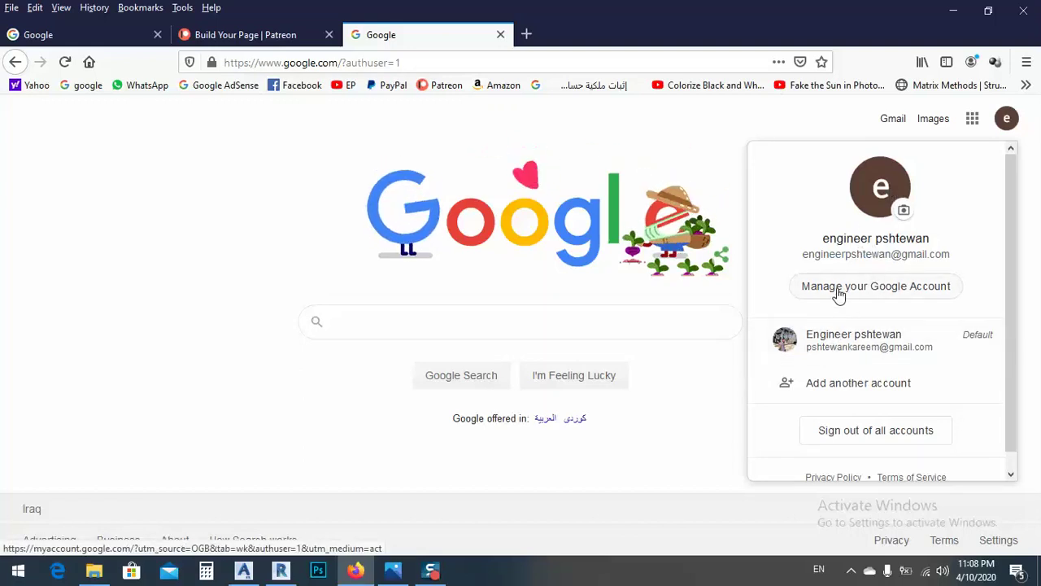
pyautogui.click(839, 294)
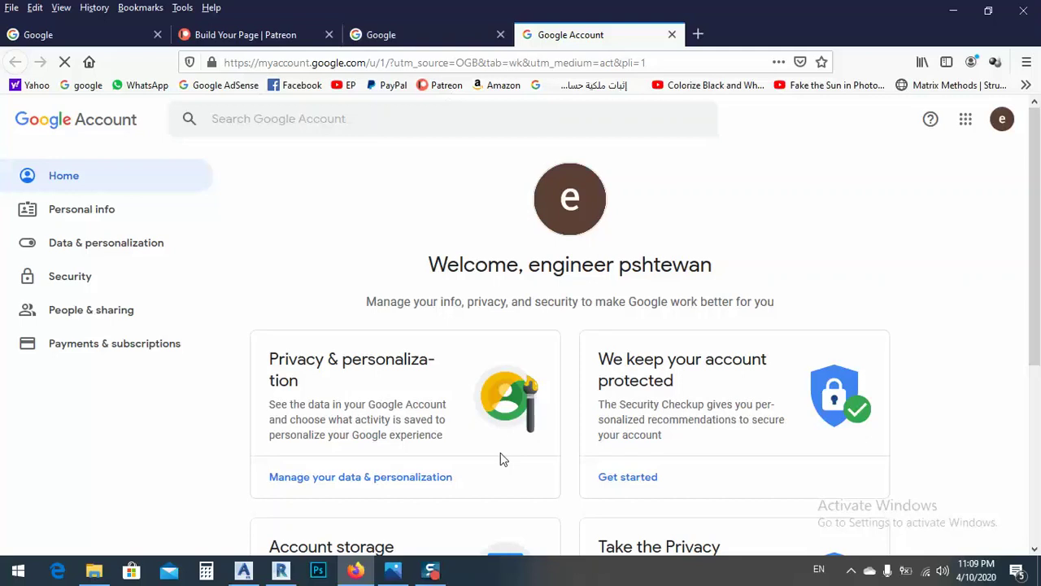
pyautogui.click(407, 39)
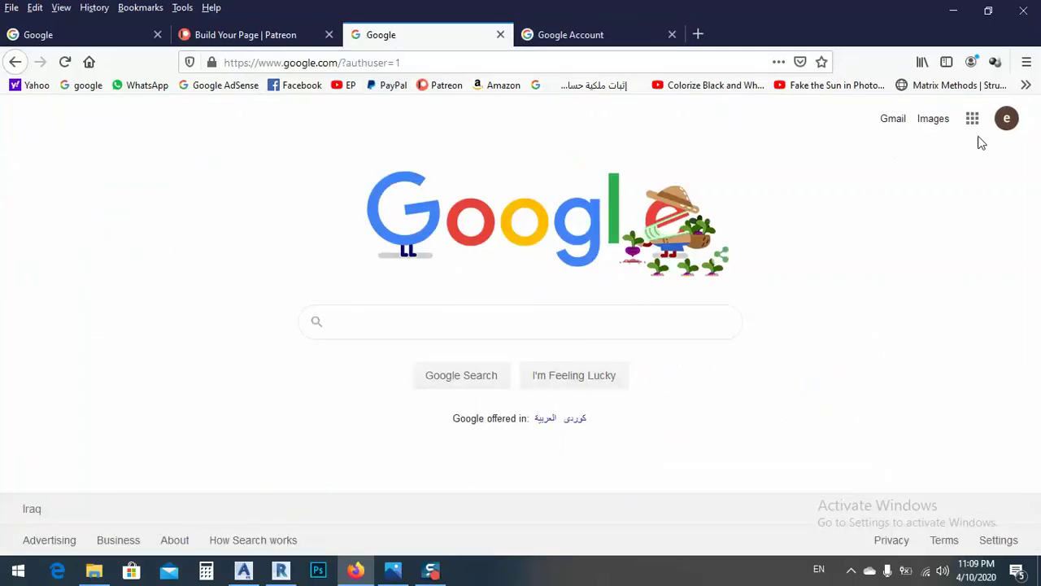
pyautogui.click(894, 118)
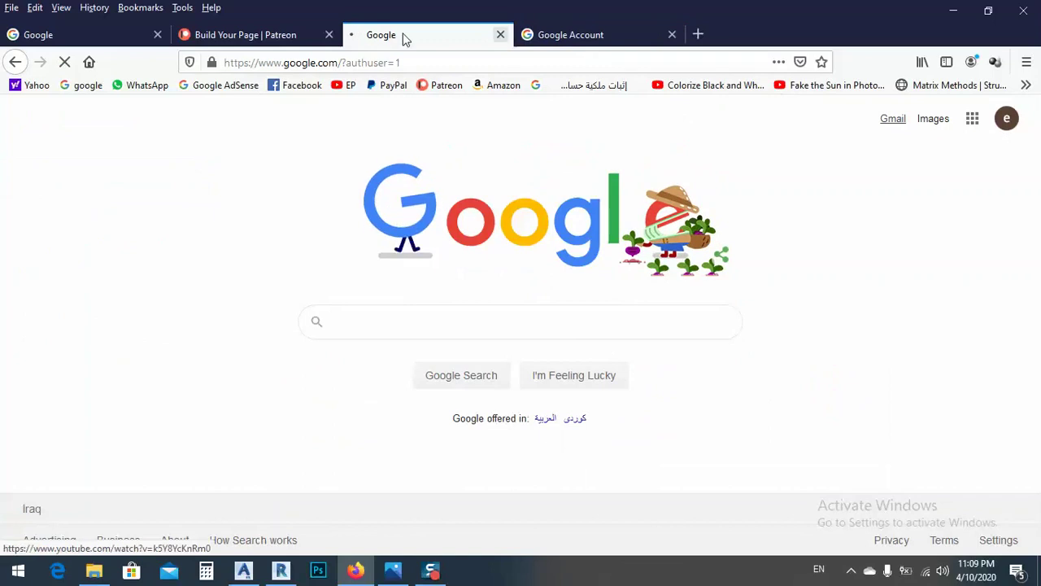
pyautogui.click(275, 35)
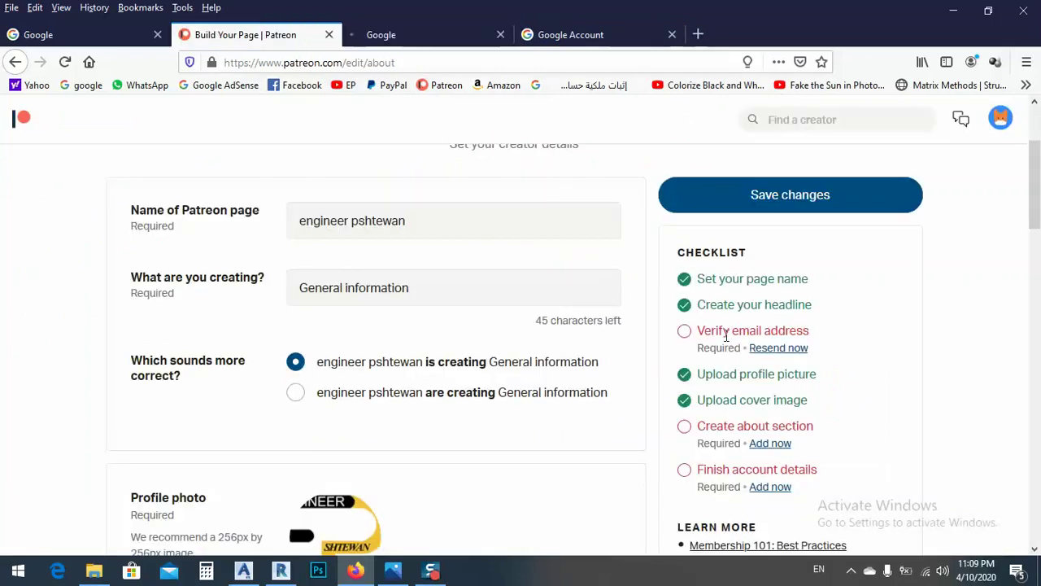
# Step: In Gmail, open Patreon's 'Confirm your email' message and confirm the email address
pyautogui.click(413, 34)
pyautogui.moveTo(431, 571)
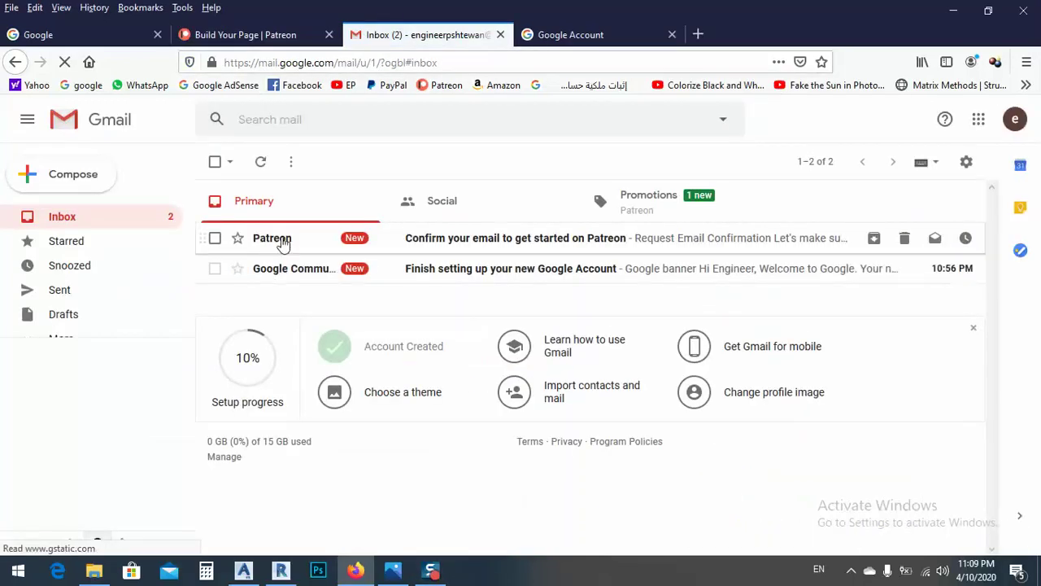
pyautogui.click(449, 240)
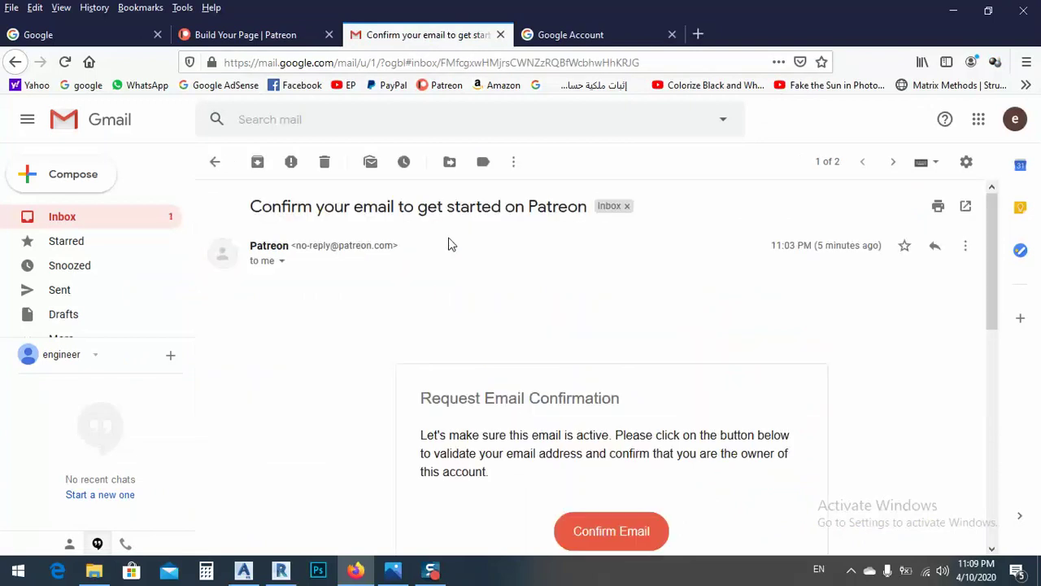
pyautogui.scroll(-3, 606, 407)
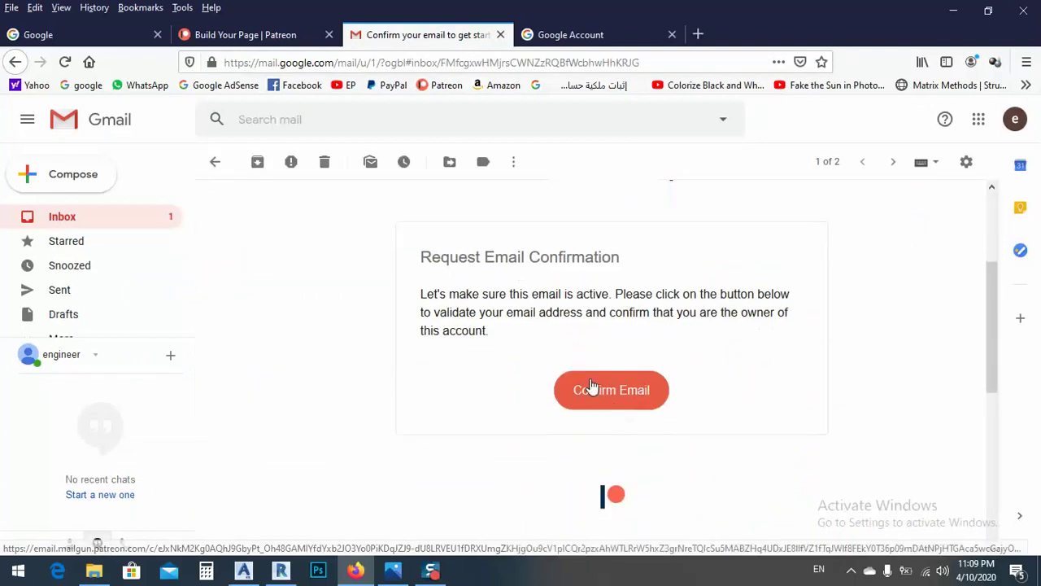
pyautogui.click(592, 394)
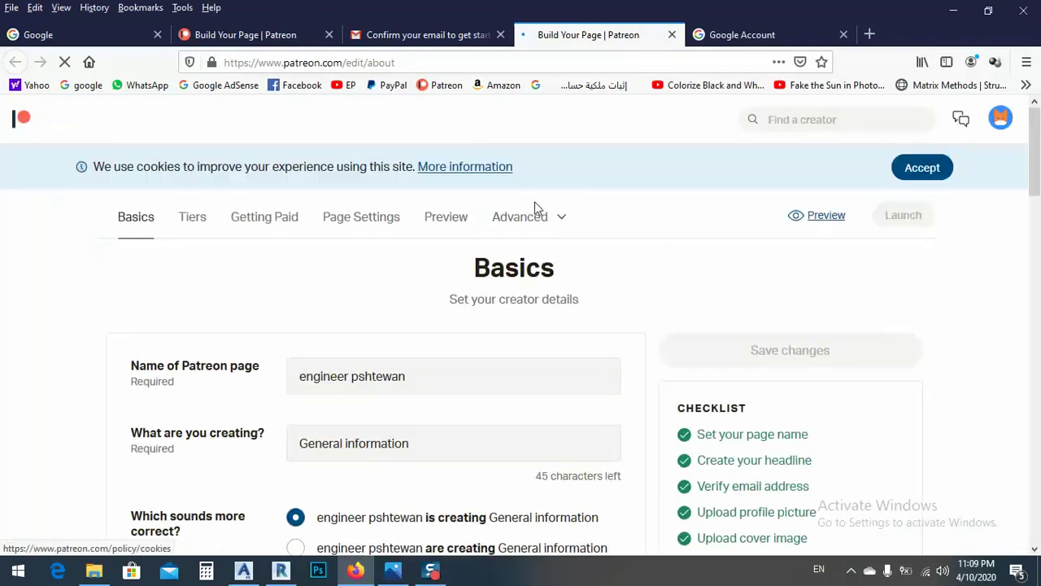
# Step: Write a two-line About introduction as a civil engineer who shares knowledge
pyautogui.scroll(-3, 744, 304)
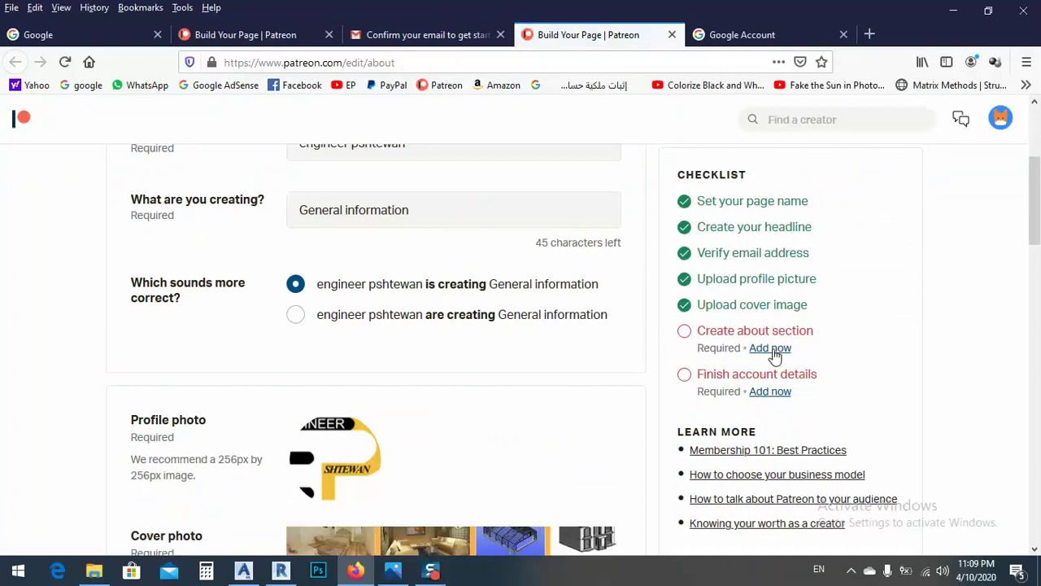
pyautogui.click(770, 349)
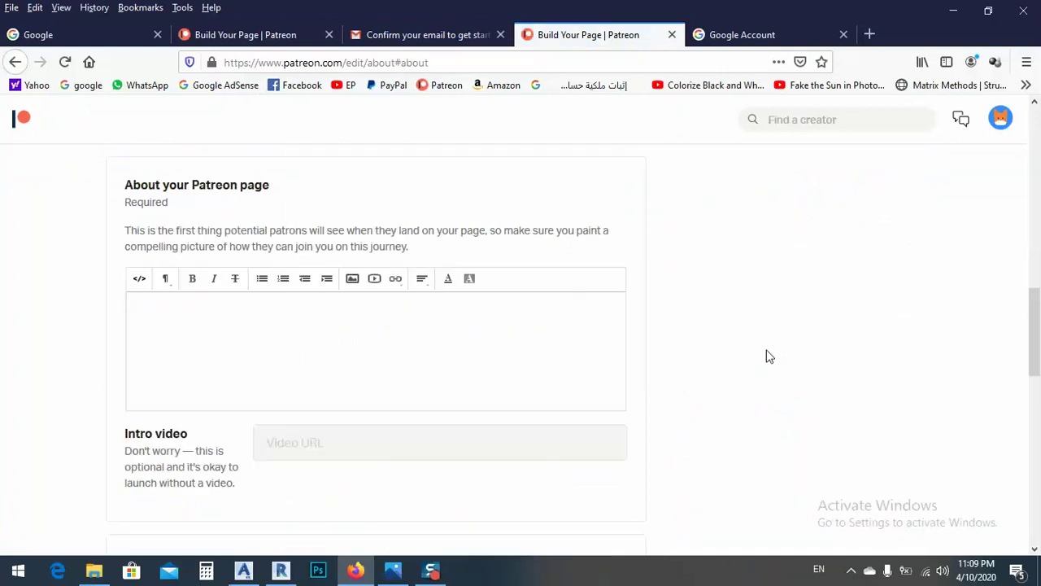
pyautogui.click(212, 344)
pyautogui.scroll(-2, 216, 309)
pyautogui.scroll(3, 228, 293)
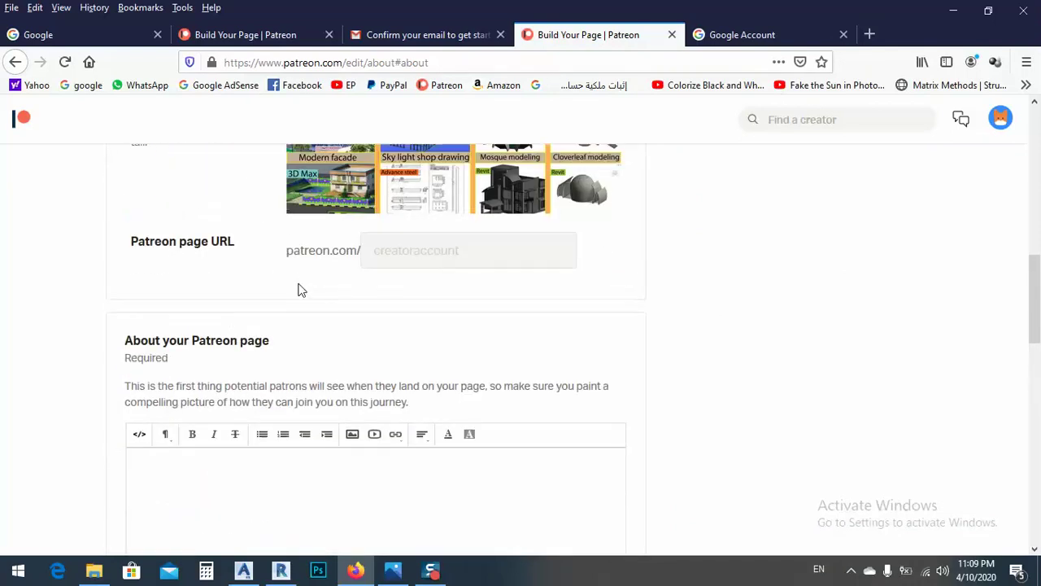
pyautogui.scroll(-2, 299, 290)
pyautogui.scroll(-1, 372, 341)
pyautogui.scroll(4, 771, 317)
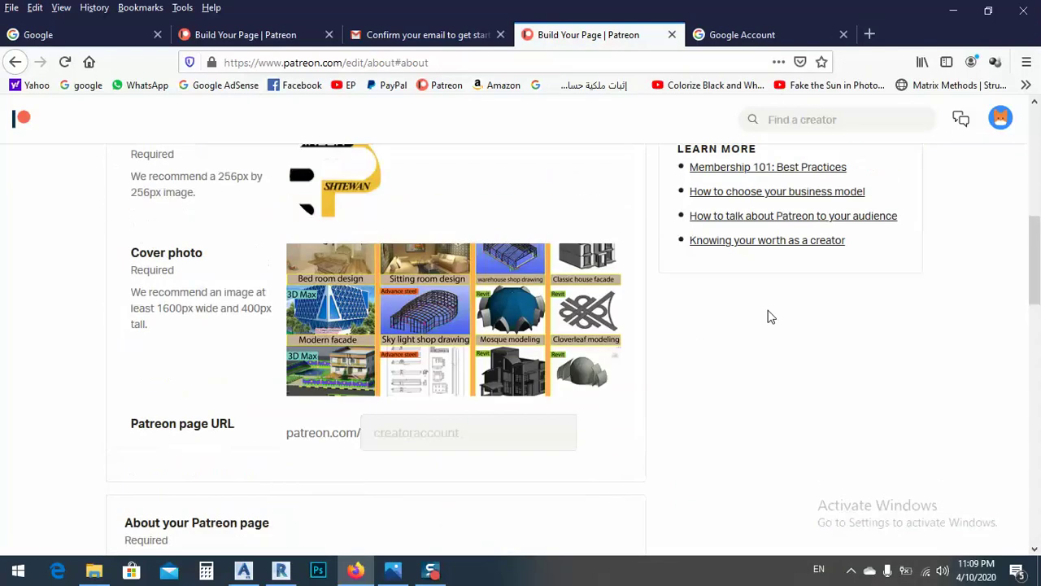
pyautogui.scroll(6, 771, 317)
pyautogui.scroll(-4, 774, 328)
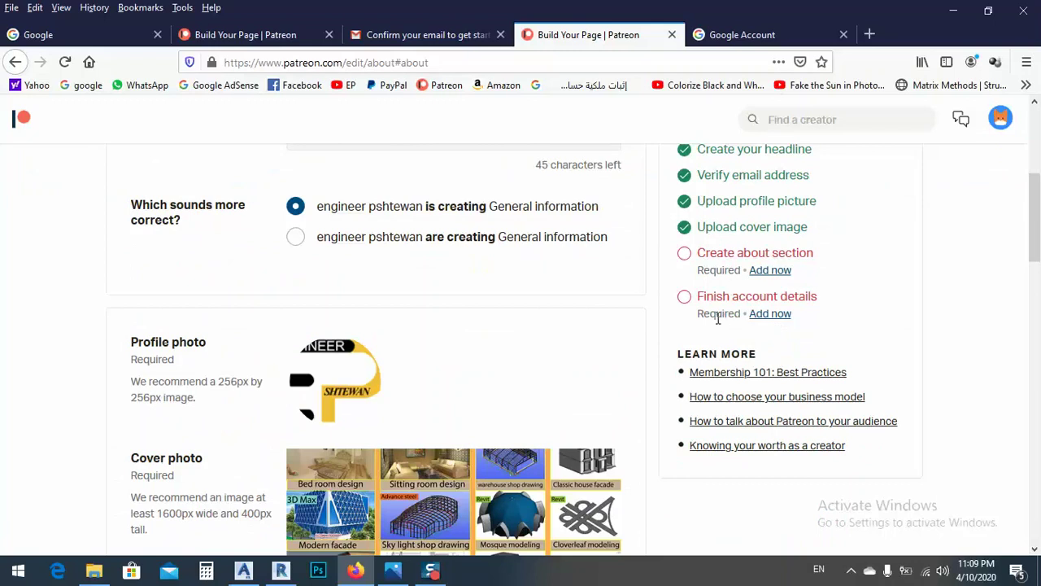
pyautogui.scroll(-9, 832, 309)
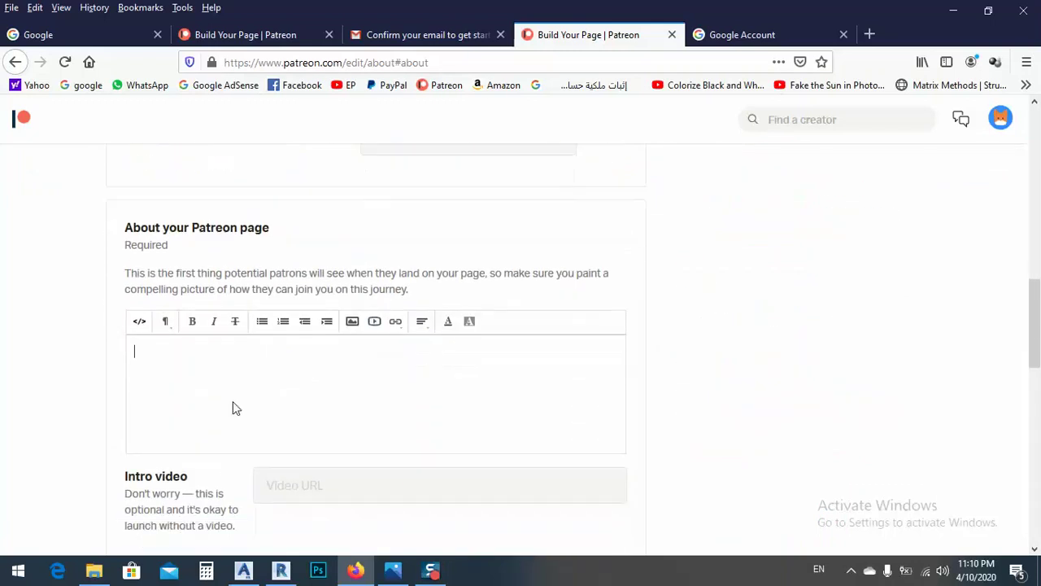
pyautogui.scroll(-1, 233, 339)
pyautogui.scroll(2, 240, 366)
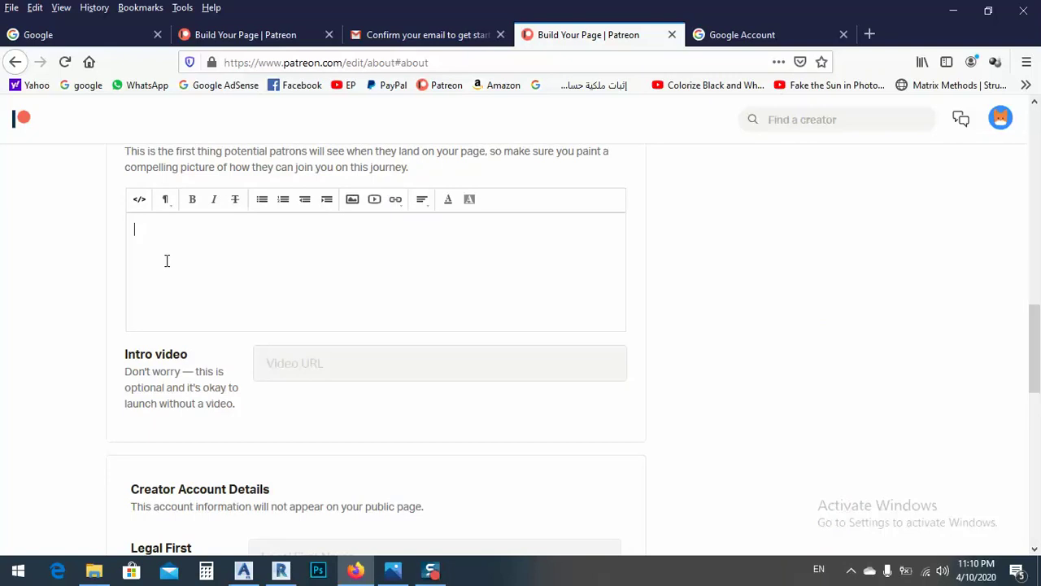
pyautogui.write('ia m')
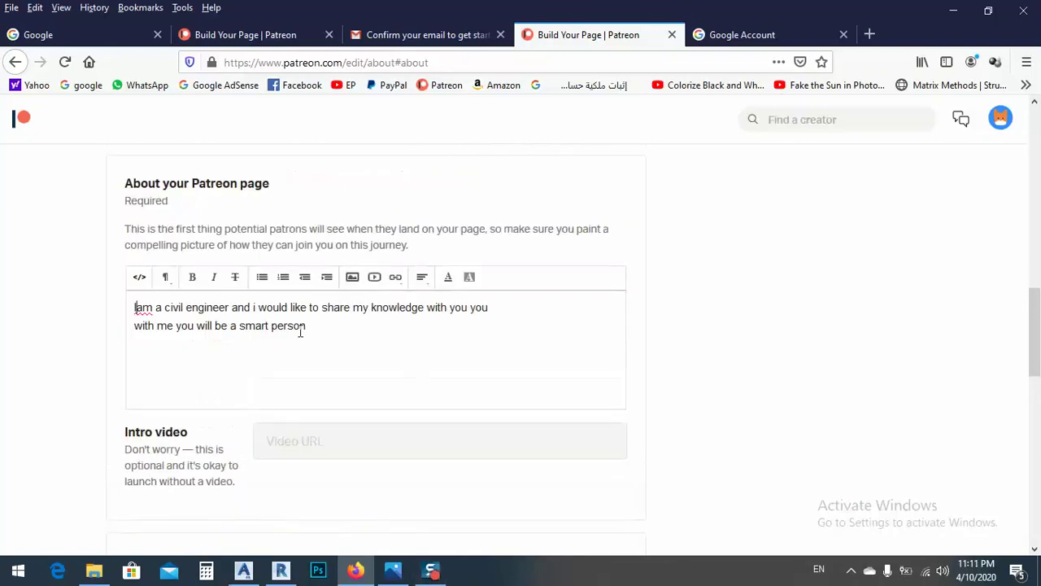
pyautogui.scroll(10, 600, 309)
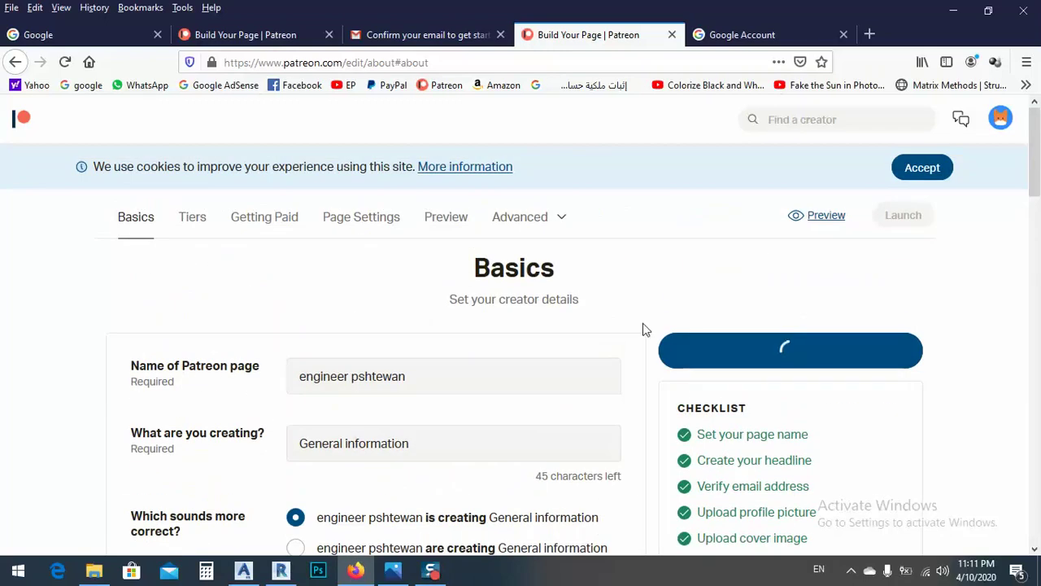
pyautogui.scroll(-10, 561, 298)
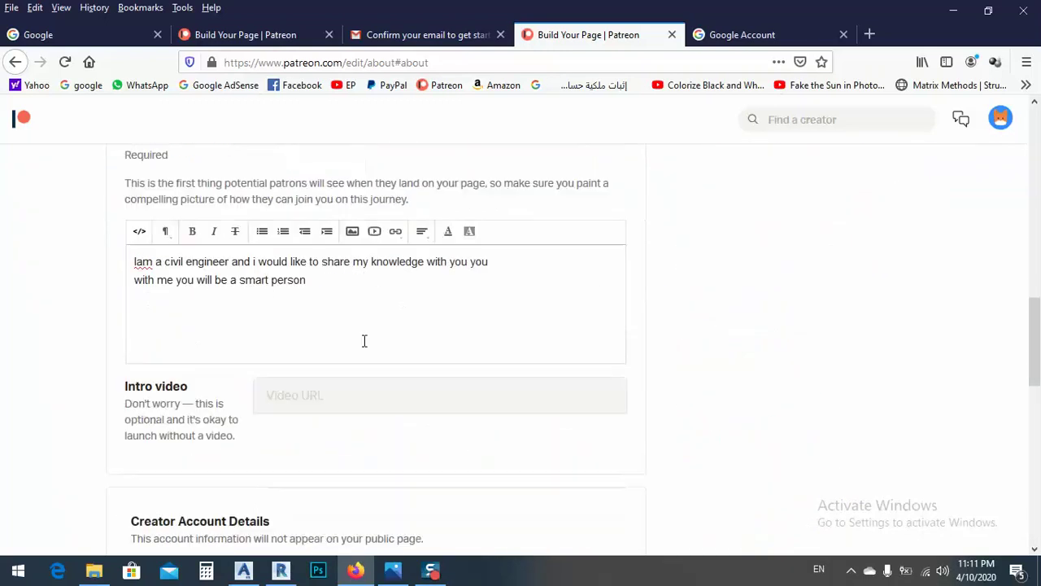
# Step: Enter the legal first and last name in Creator Account Details
pyautogui.scroll(-5, 255, 365)
pyautogui.click(284, 332)
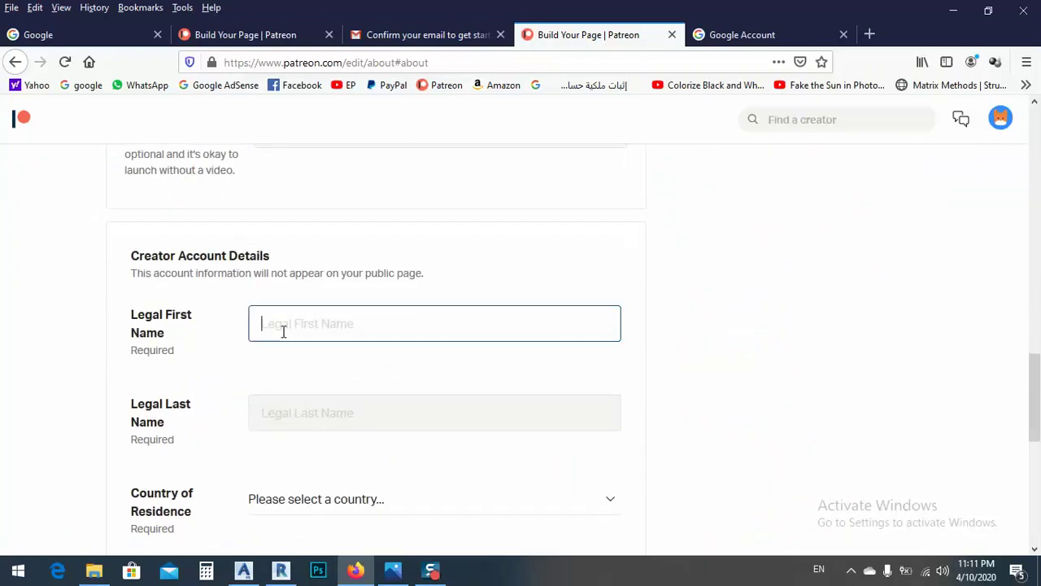
pyautogui.write('Pshtewan')
pyautogui.click(291, 408)
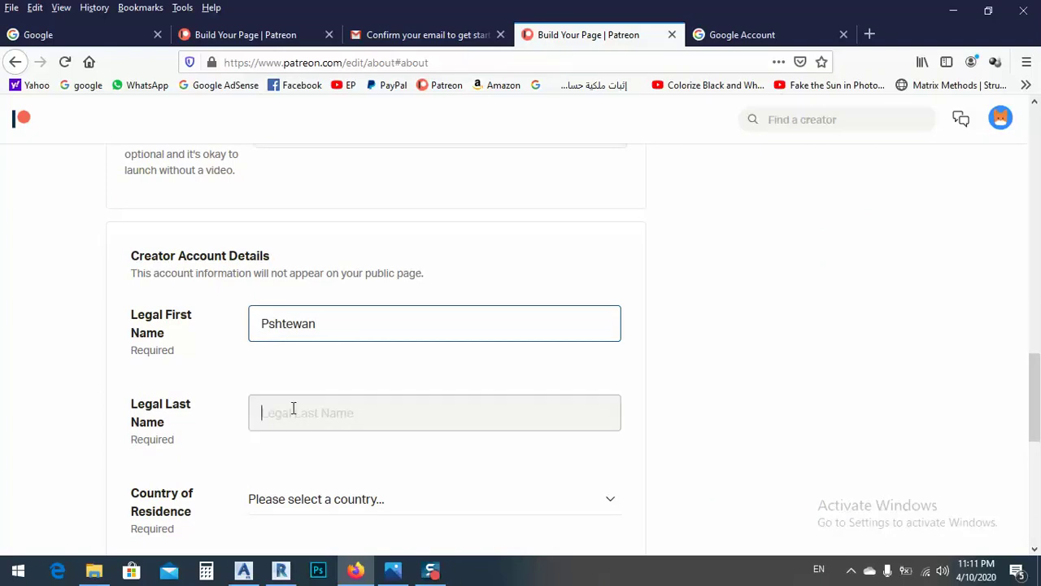
pyautogui.write('kareem')
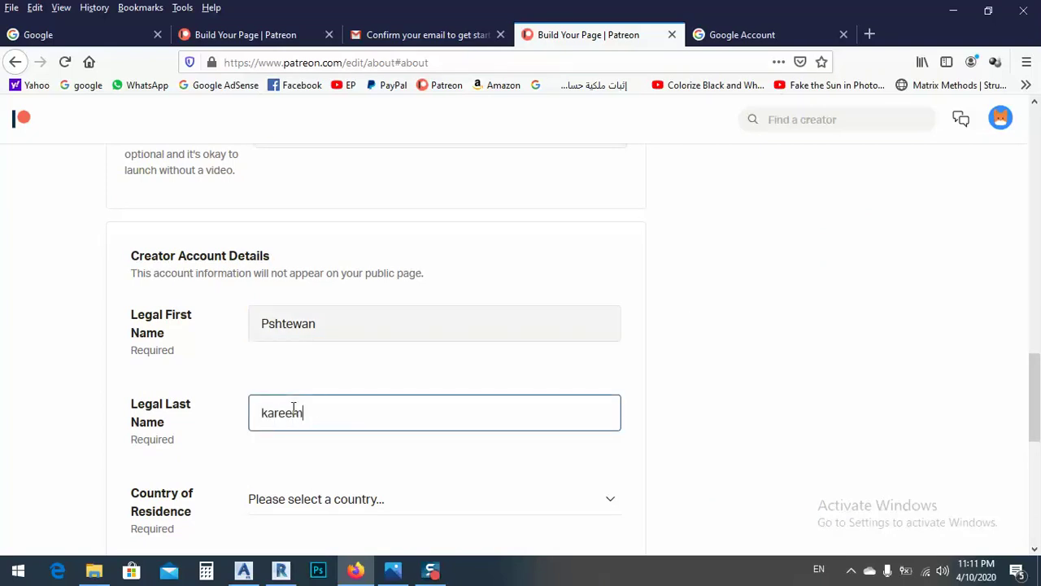
# Step: Set the country of residence to Iraq
pyautogui.scroll(-3, 447, 297)
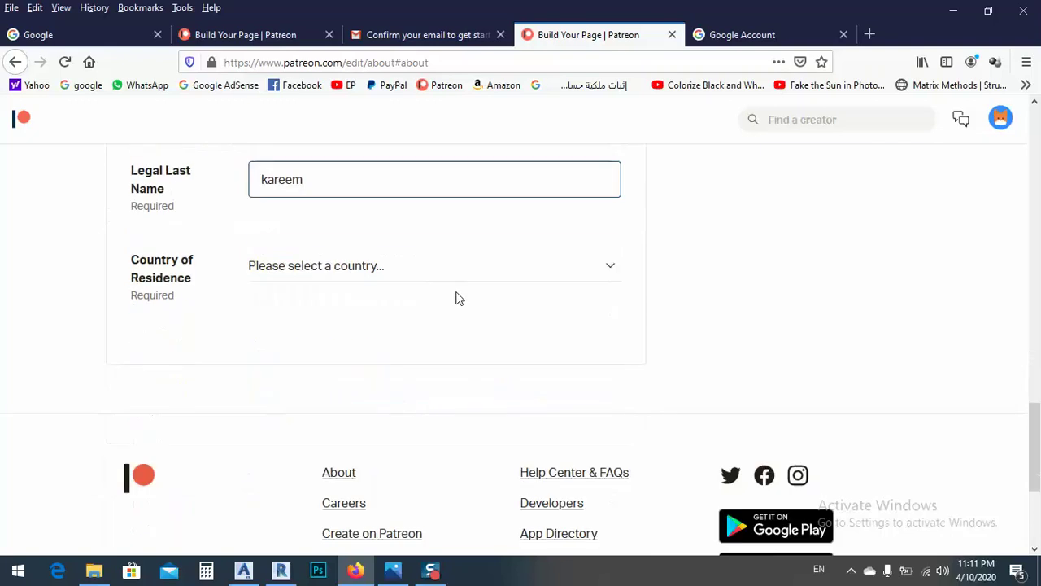
pyautogui.click(397, 274)
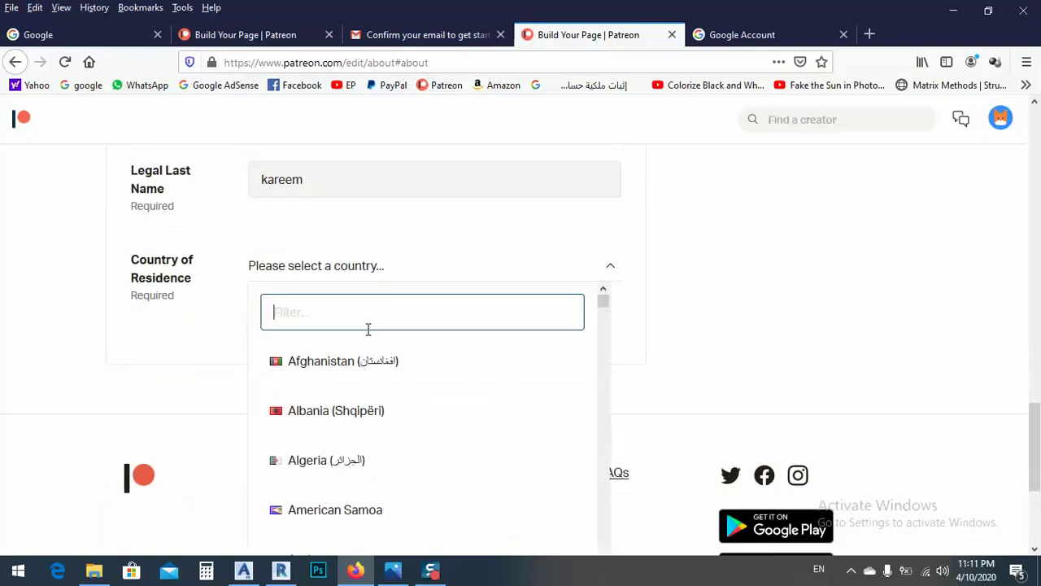
pyautogui.write('iraq')
pyautogui.click(361, 365)
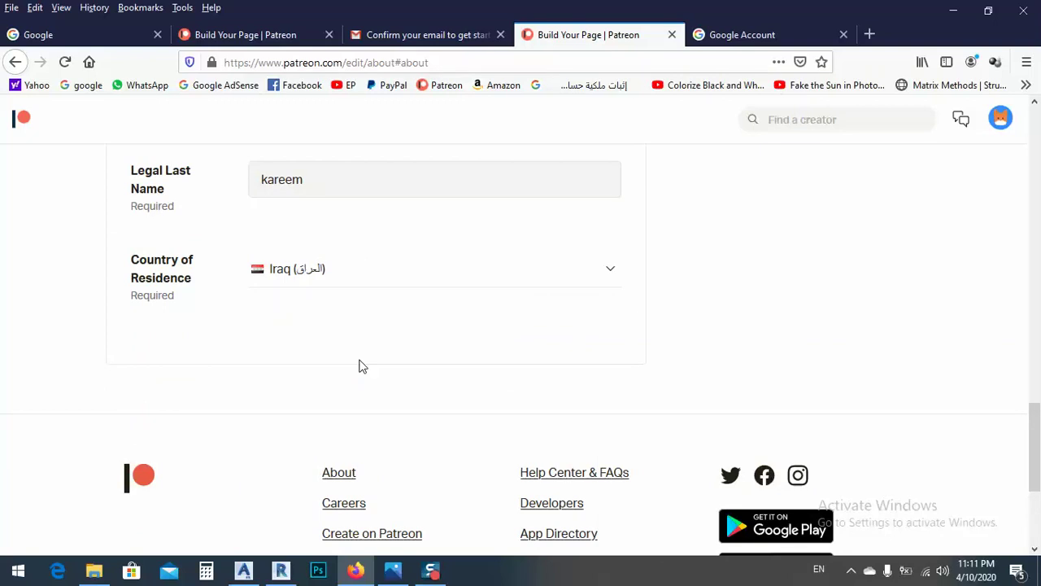
pyautogui.scroll(12, 812, 281)
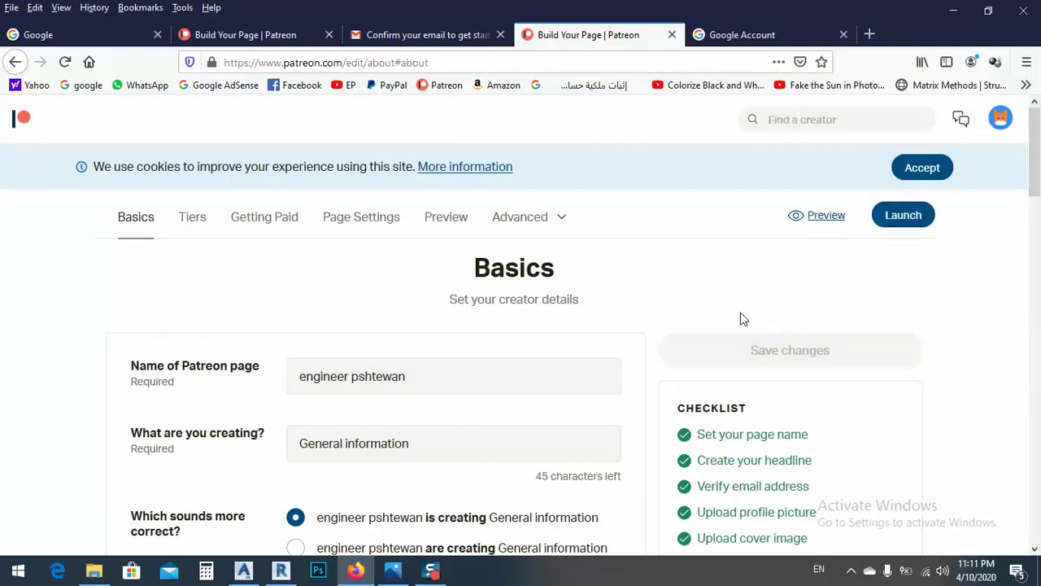
pyautogui.scroll(-3, 734, 273)
pyautogui.scroll(2, 720, 293)
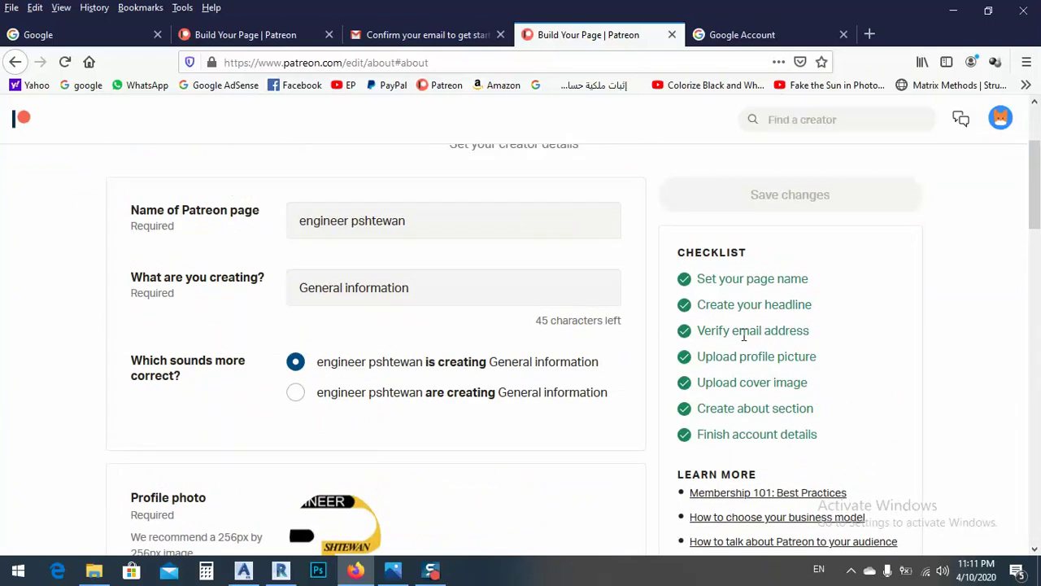
pyautogui.scroll(2, 742, 340)
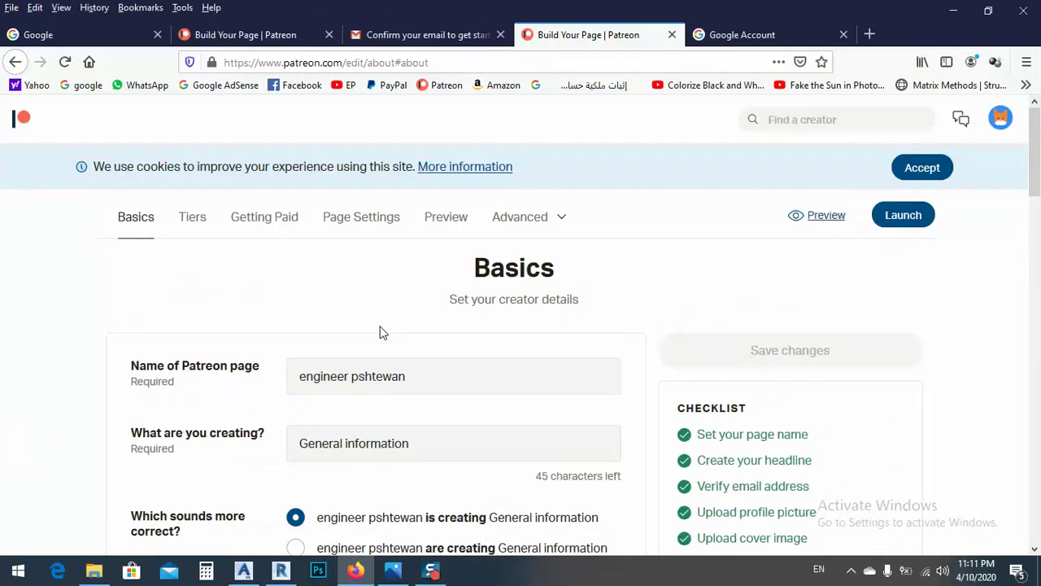
# Step: Adopt the starter kit's Official ($5), All-access ($10) and VIP ($15) Patron tiers
pyautogui.click(193, 218)
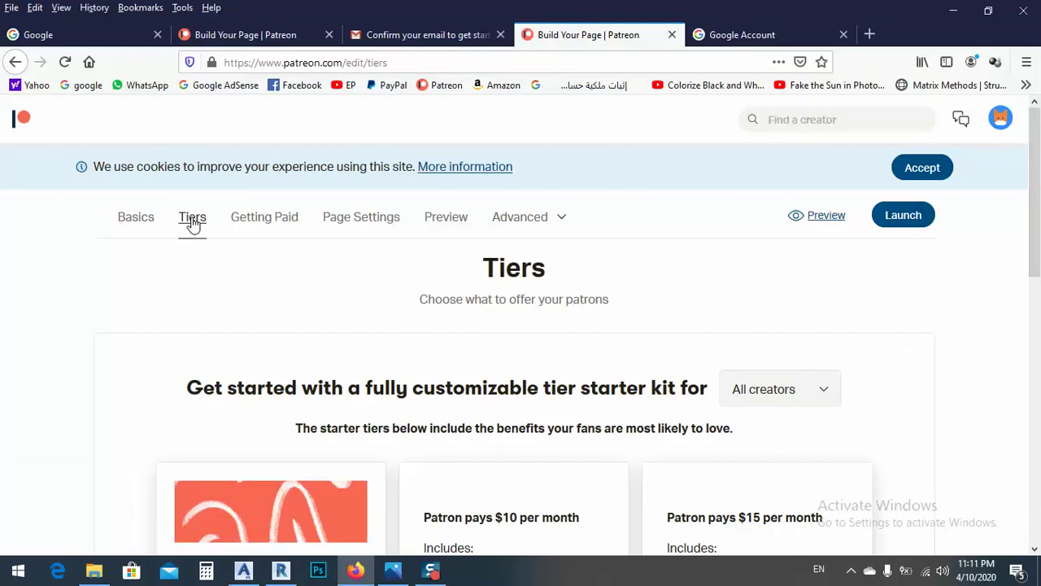
pyautogui.scroll(-2, 236, 240)
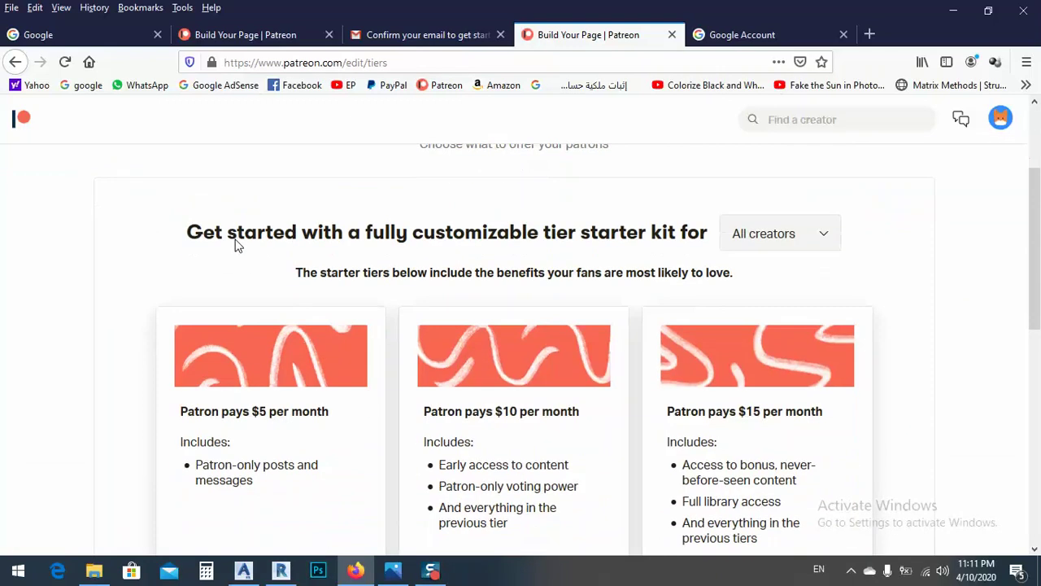
pyautogui.scroll(-1, 236, 240)
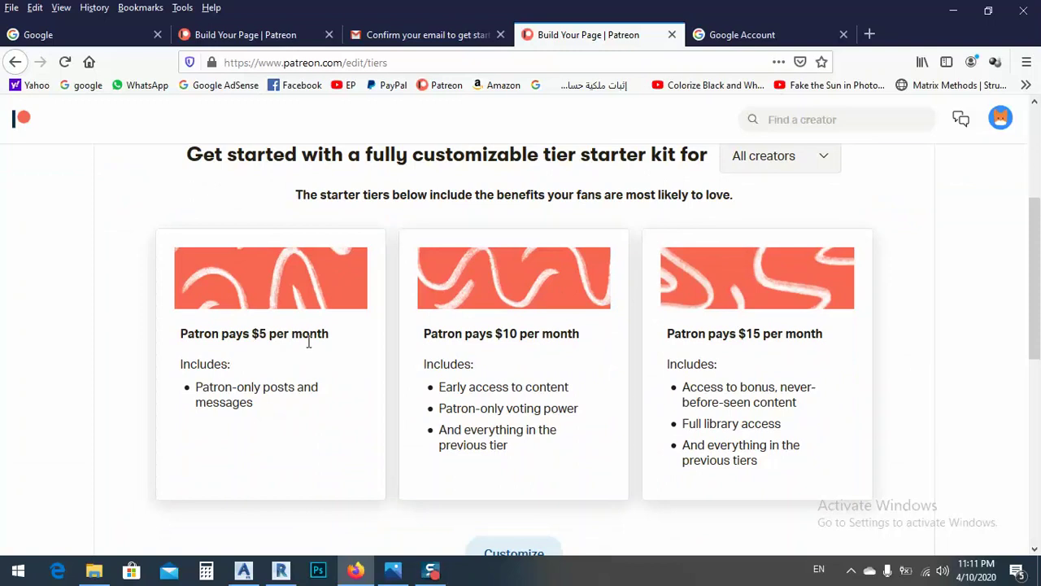
pyautogui.scroll(-2, 730, 353)
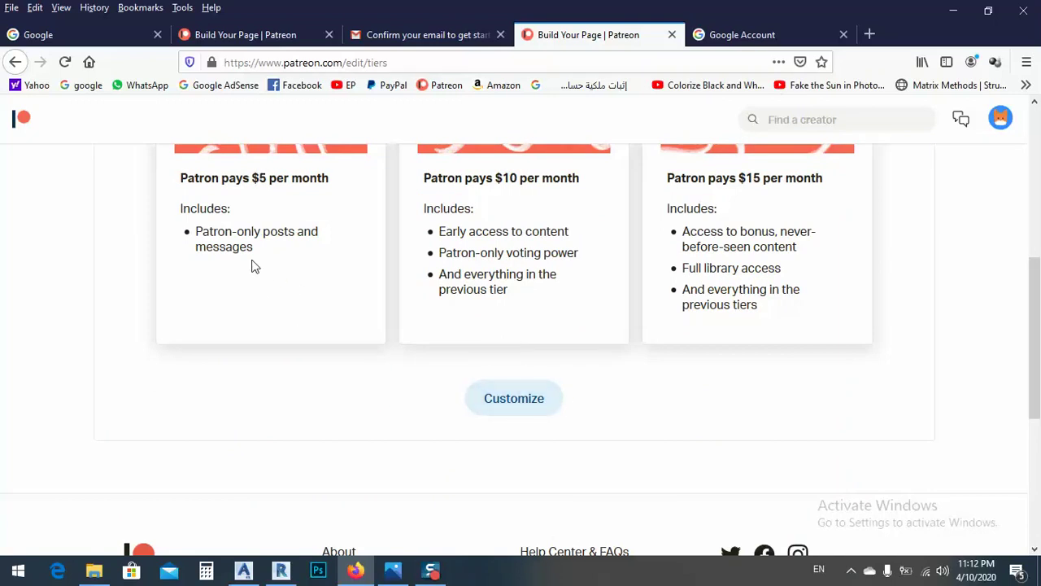
pyautogui.scroll(2, 484, 412)
pyautogui.click(499, 475)
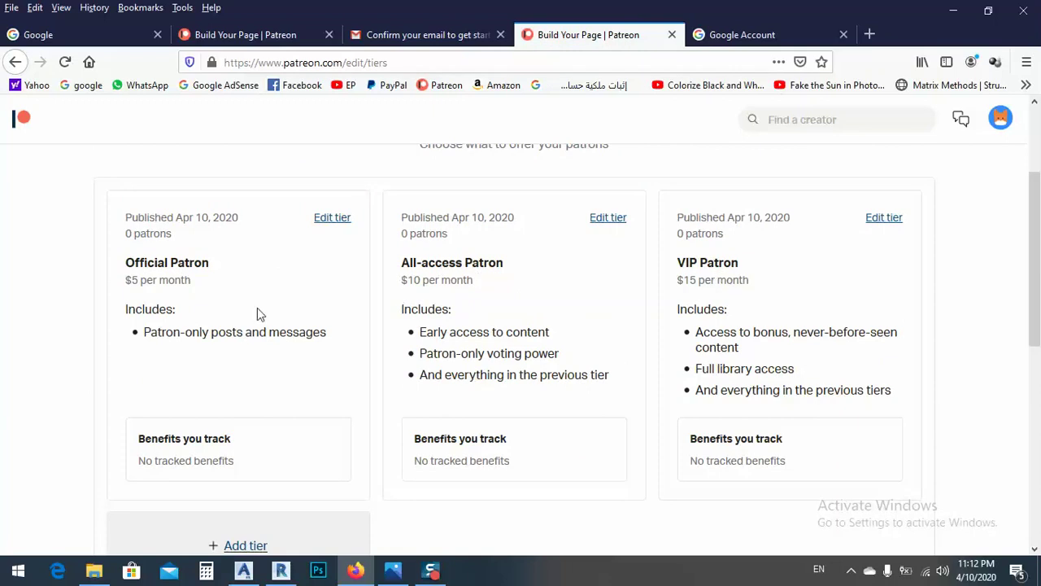
pyautogui.scroll(-2, 260, 326)
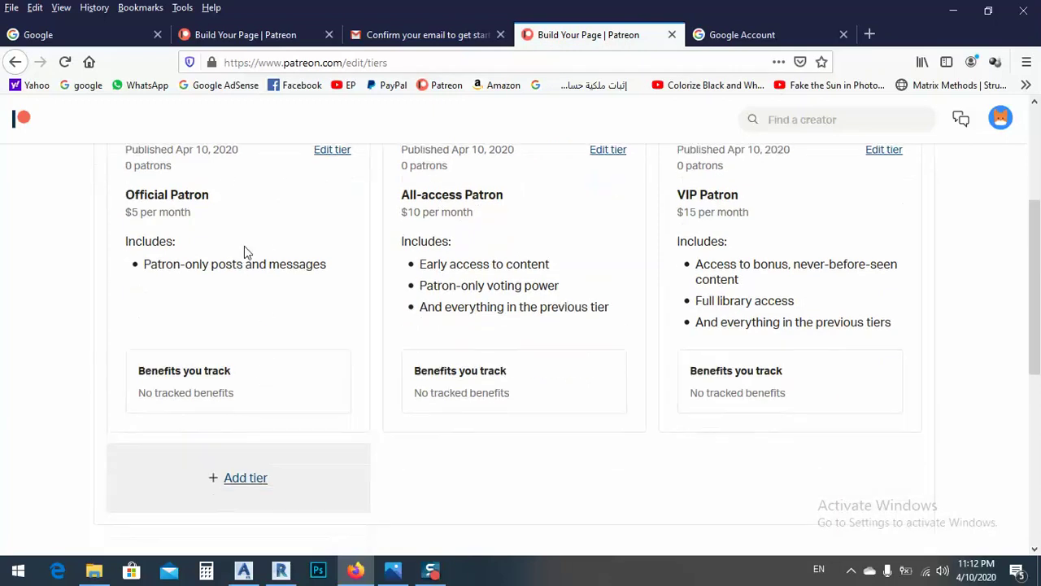
pyautogui.scroll(3, 342, 286)
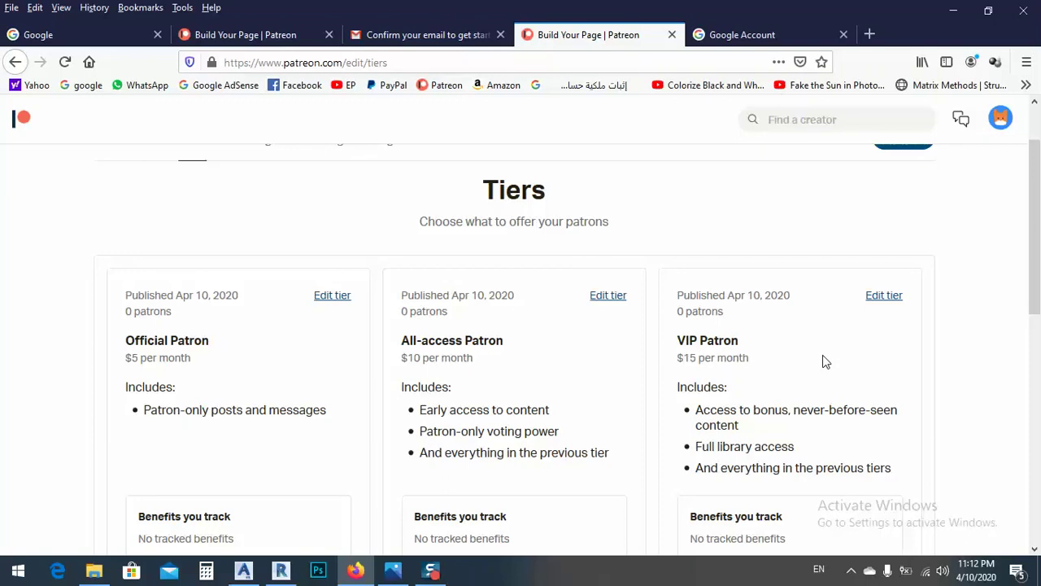
# Step: Change the Official Patron tier's price to $3 and its title to Supporting
pyautogui.click(328, 300)
pyautogui.click(316, 368)
pyautogui.hotkey('ctrl', 'a')
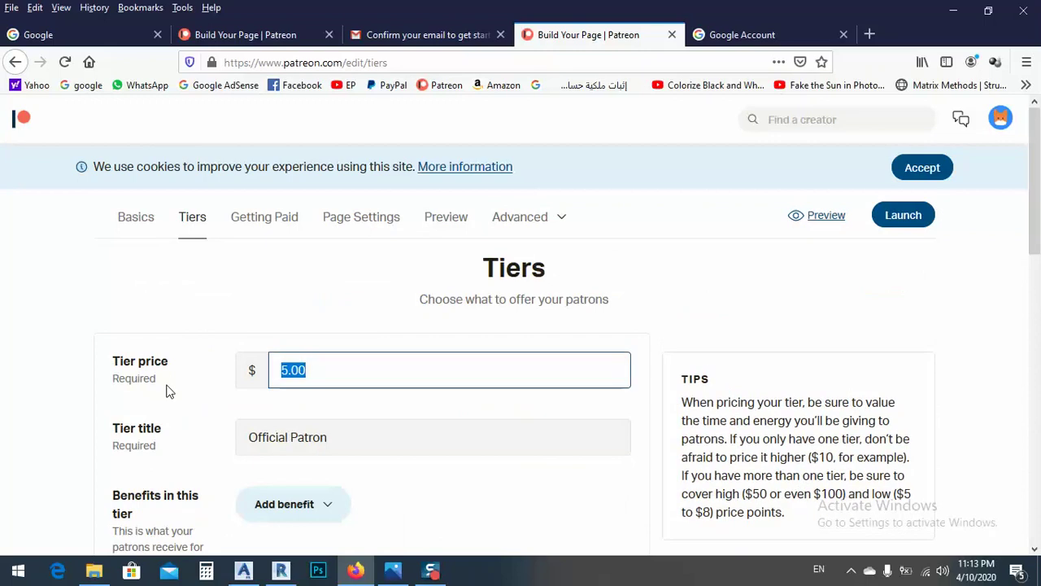
pyautogui.write('1')
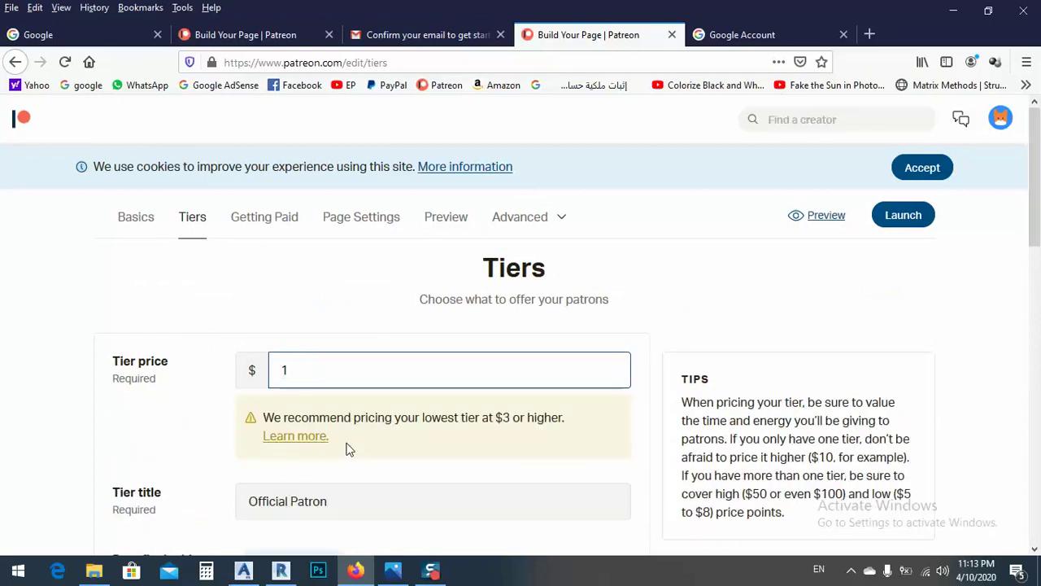
pyautogui.moveTo(321, 379); pyautogui.dragTo(232, 394)
pyautogui.write('3')
pyautogui.click(375, 436)
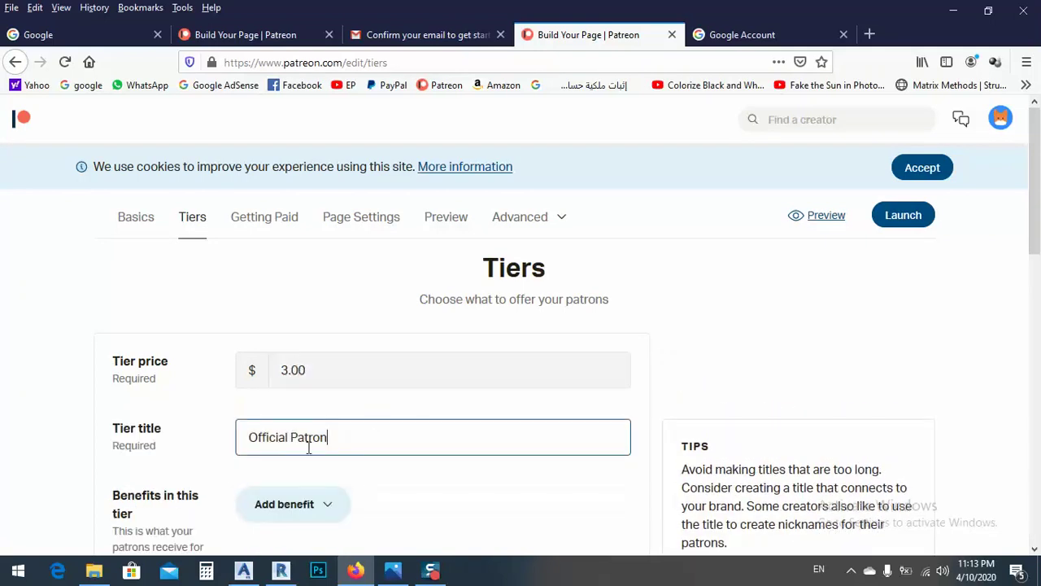
pyautogui.moveTo(328, 439); pyautogui.dragTo(63, 474)
pyautogui.write('Suppo')
# Step: Replace the tier's benefit bullet with 'thanks for supporting me'
pyautogui.scroll(-3, 128, 353)
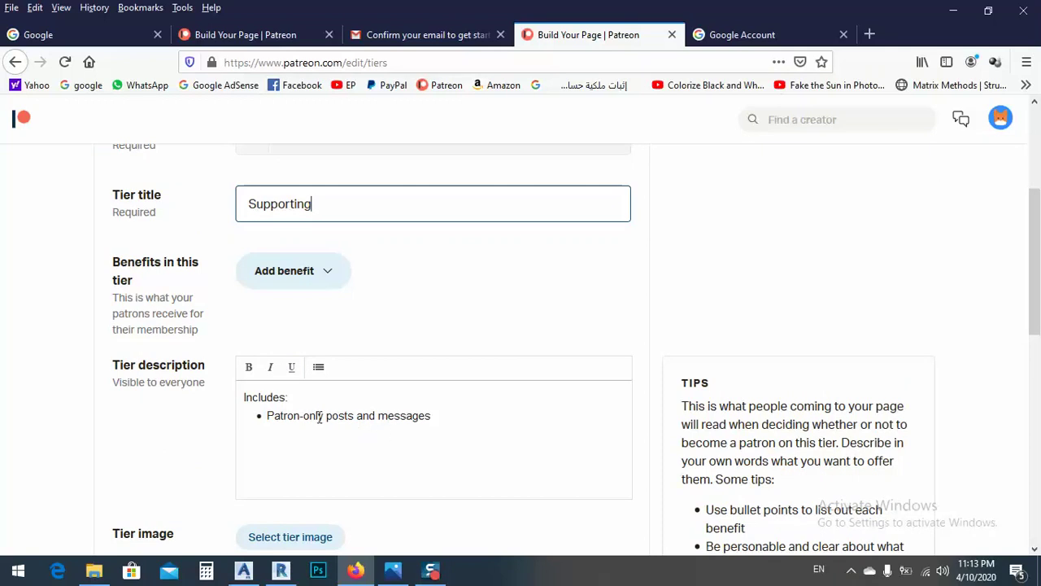
pyautogui.keyDown('shift'); pyautogui.click(285, 416); pyautogui.keyUp('shift')
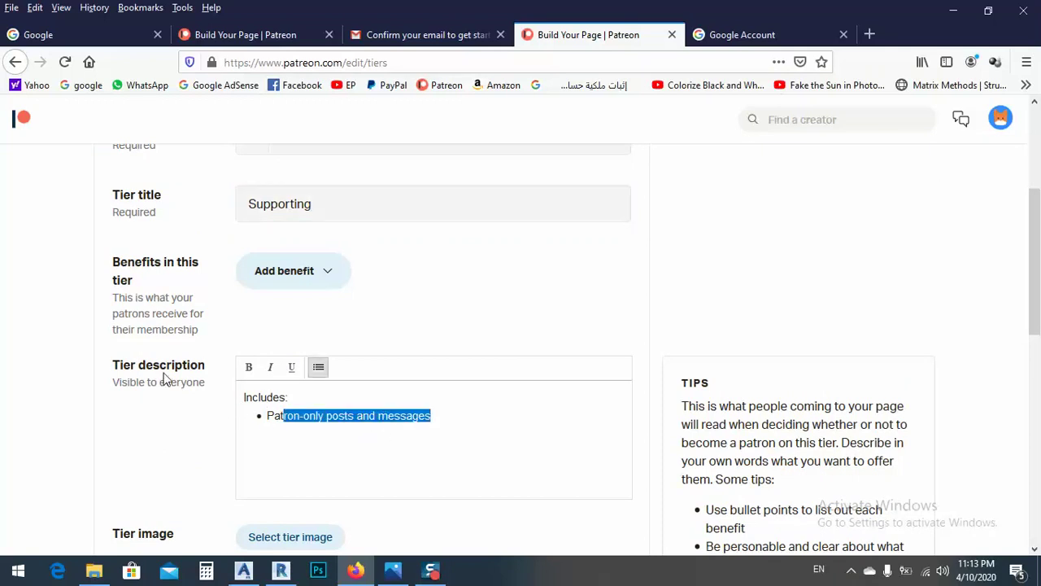
pyautogui.scroll(-1, 337, 421)
pyautogui.scroll(-2, 337, 420)
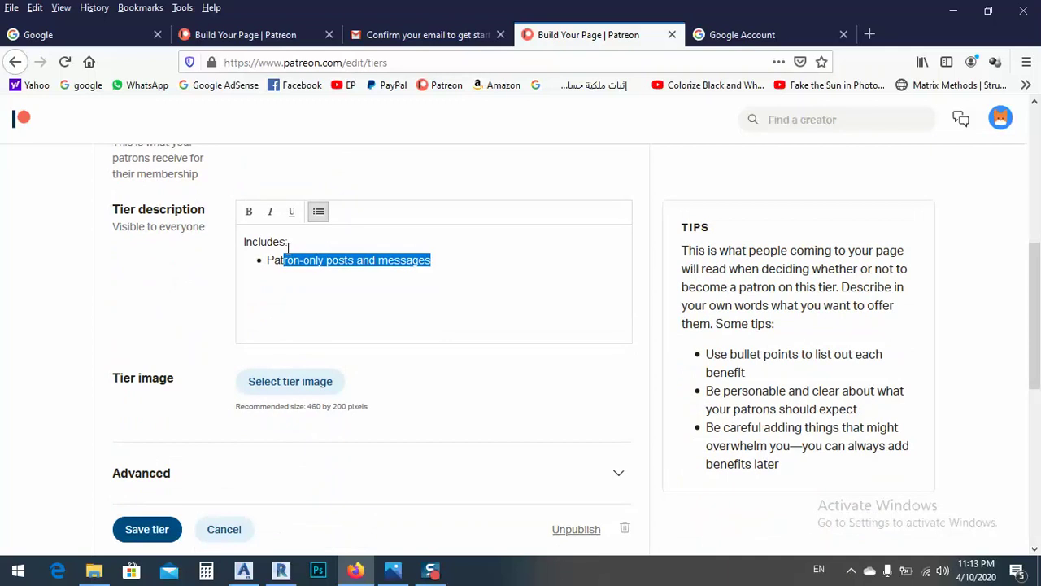
pyautogui.click(357, 309)
pyautogui.moveTo(460, 273); pyautogui.dragTo(262, 265)
pyautogui.scroll(4, 351, 247)
pyautogui.scroll(-2, 345, 284)
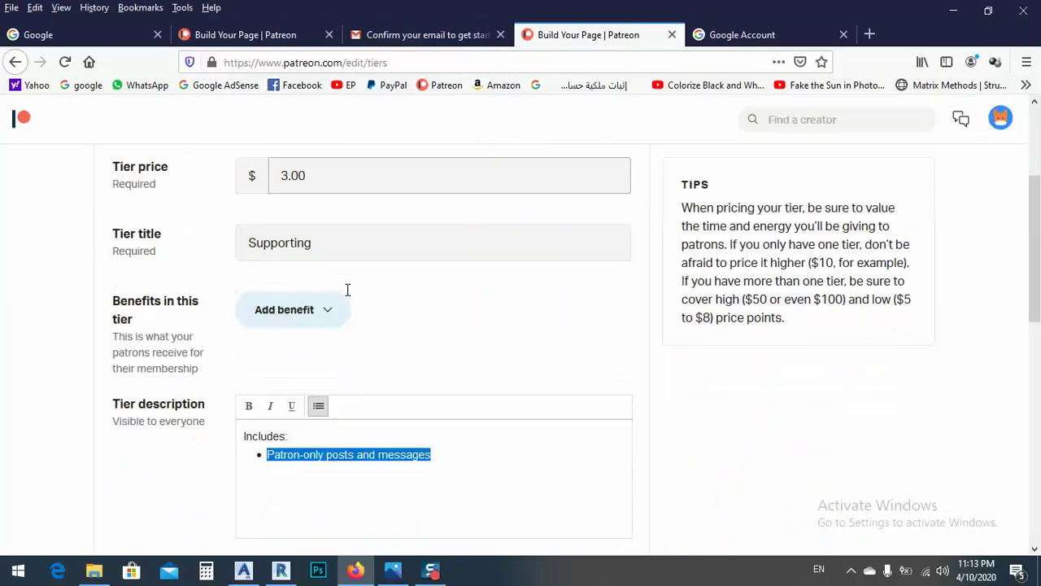
pyautogui.press('BackSpace')
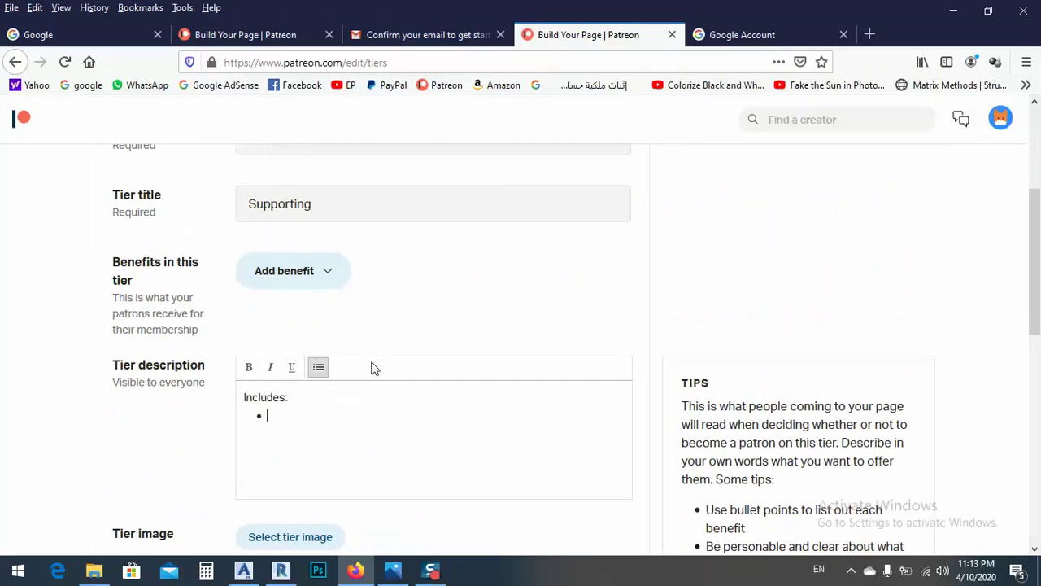
pyautogui.write('thanks for supporting me')
# Step: Dismiss the cookie notice and save the Supporting tier
pyautogui.scroll(3, 398, 428)
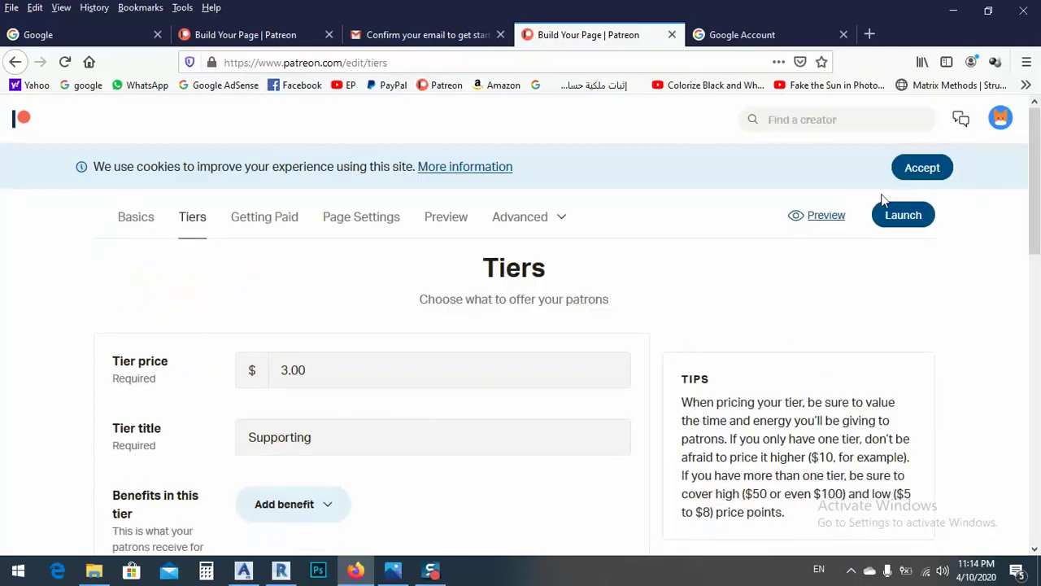
pyautogui.click(917, 171)
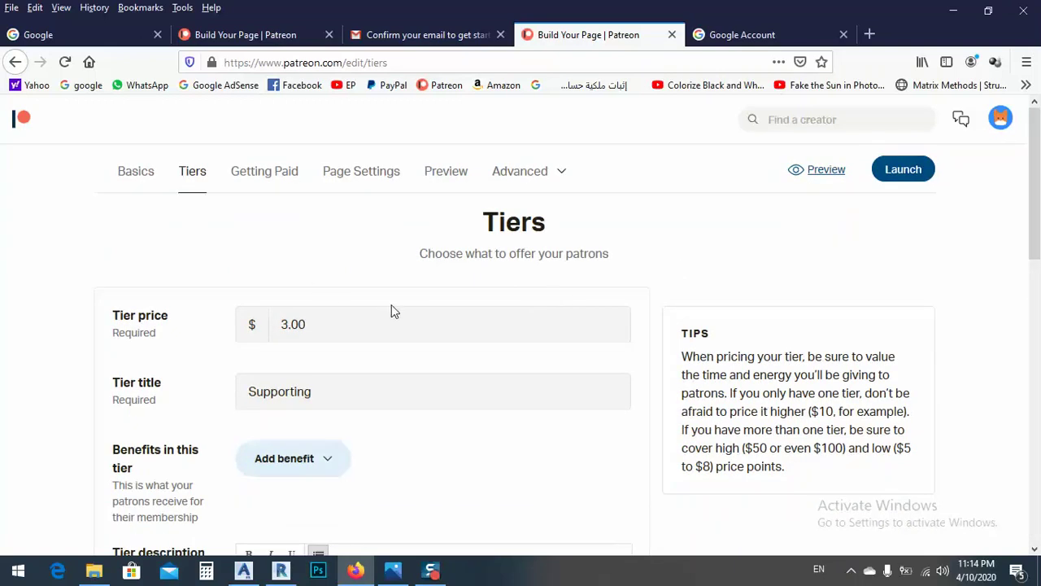
pyautogui.scroll(-4, 390, 314)
pyautogui.scroll(4, 386, 314)
pyautogui.click(314, 323)
pyautogui.scroll(-4, 314, 324)
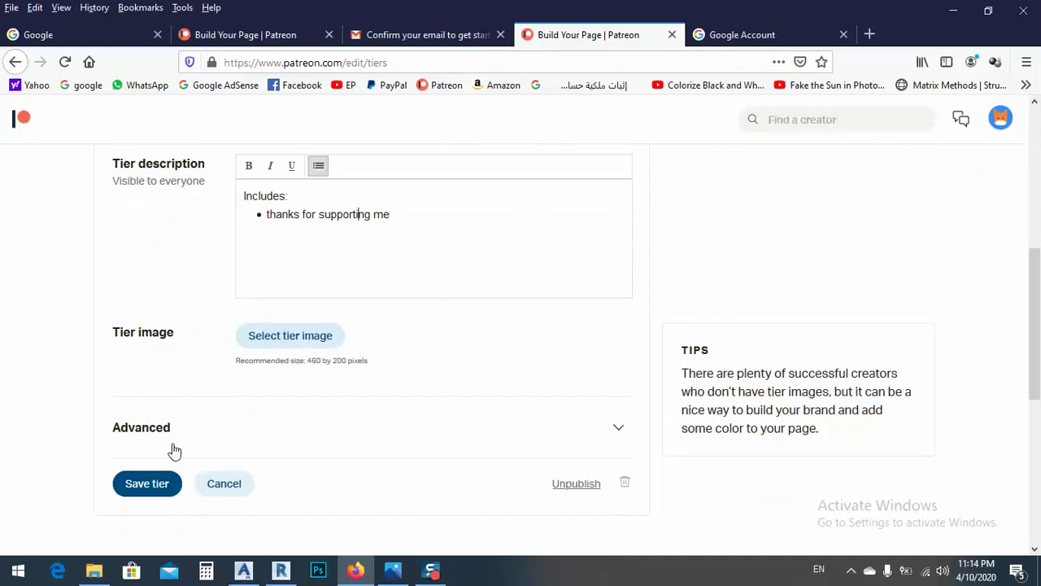
pyautogui.click(154, 486)
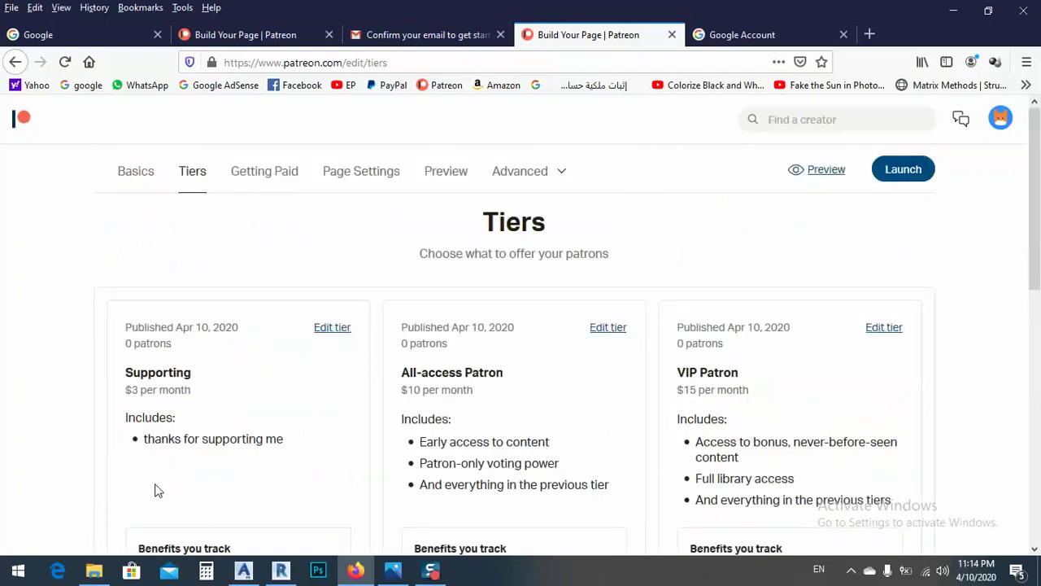
# Step: Rename the $10 All-access Patron tier to 'priject files'
pyautogui.scroll(-2, 204, 387)
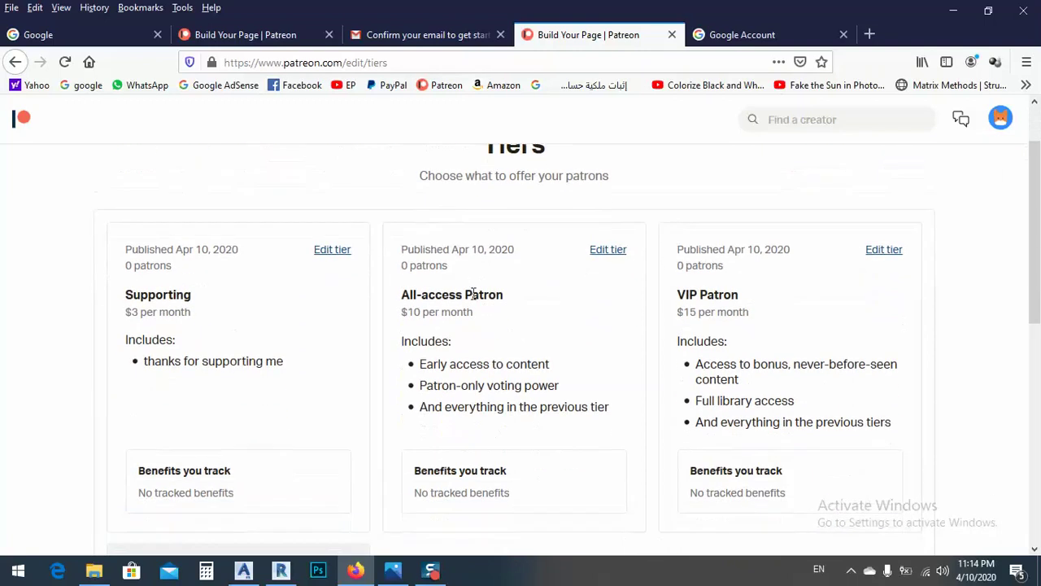
pyautogui.click(611, 253)
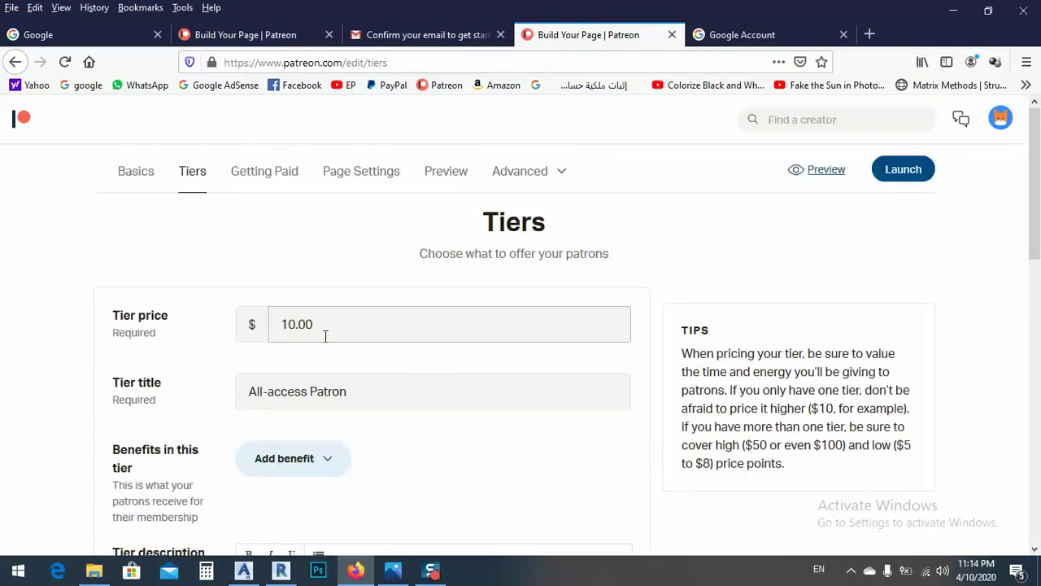
pyautogui.moveTo(337, 391); pyautogui.dragTo(5, 465)
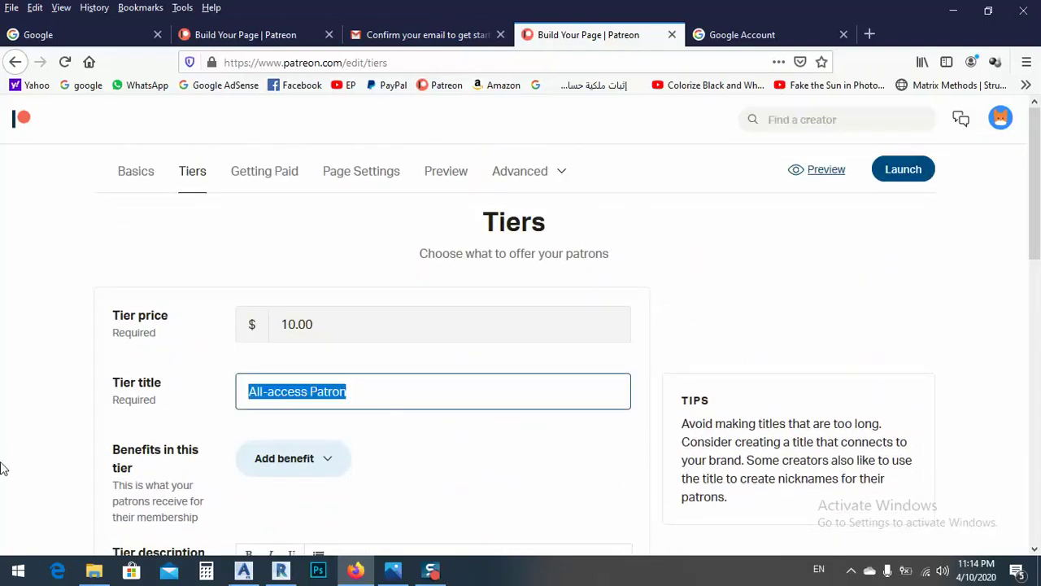
pyautogui.write('priject files')
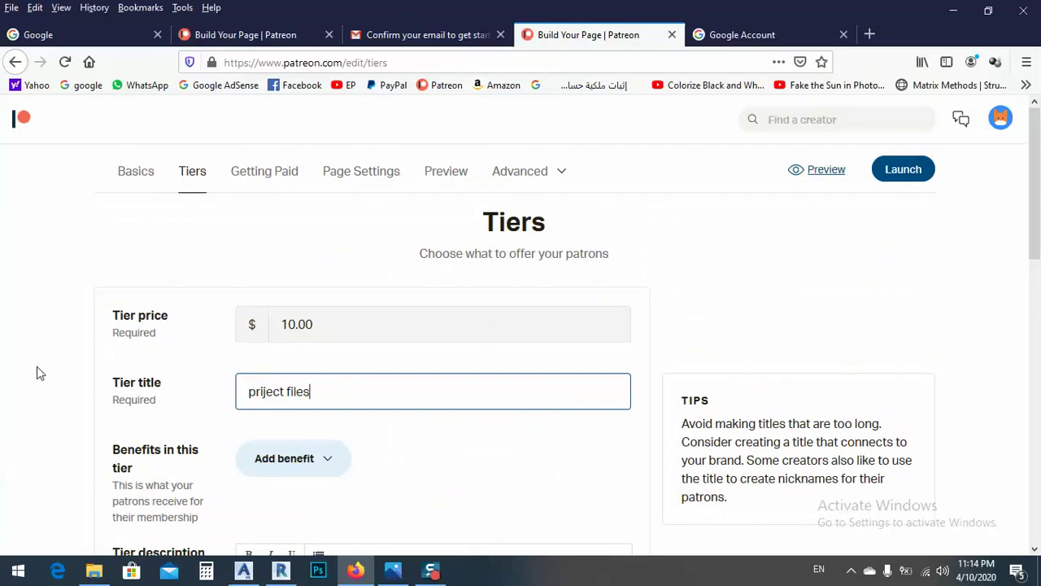
# Step: Delete the last benefit, change voting power to 'downloading all project files', and save
pyautogui.moveTo(328, 328)
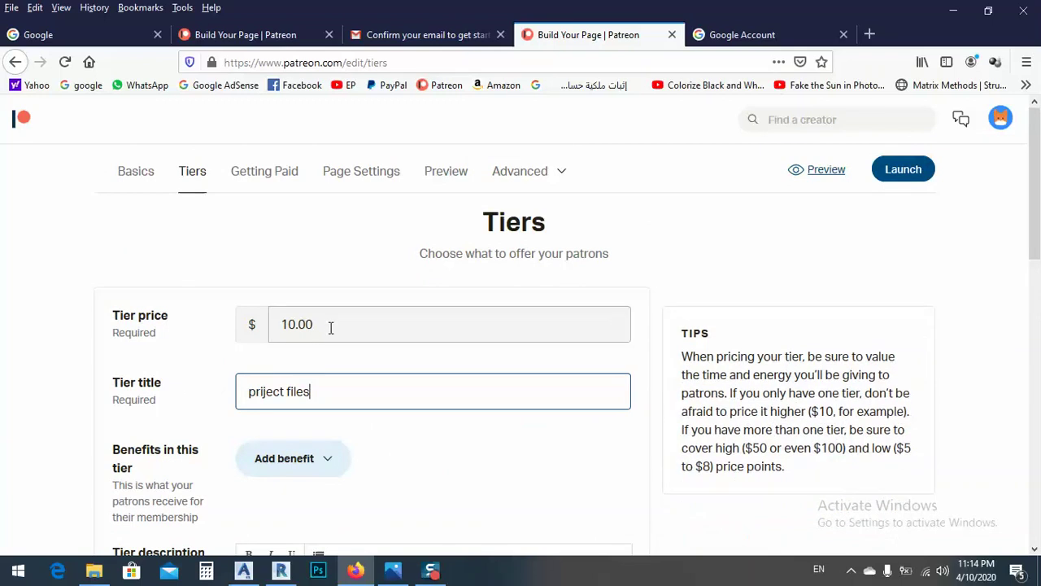
pyautogui.scroll(-3, 330, 327)
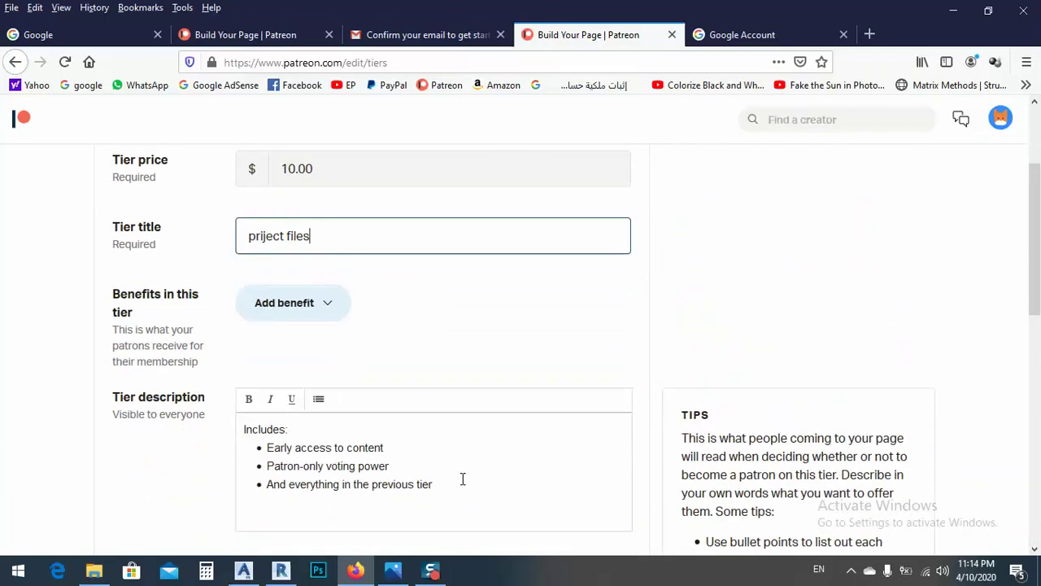
pyautogui.moveTo(433, 484); pyautogui.dragTo(382, 485)
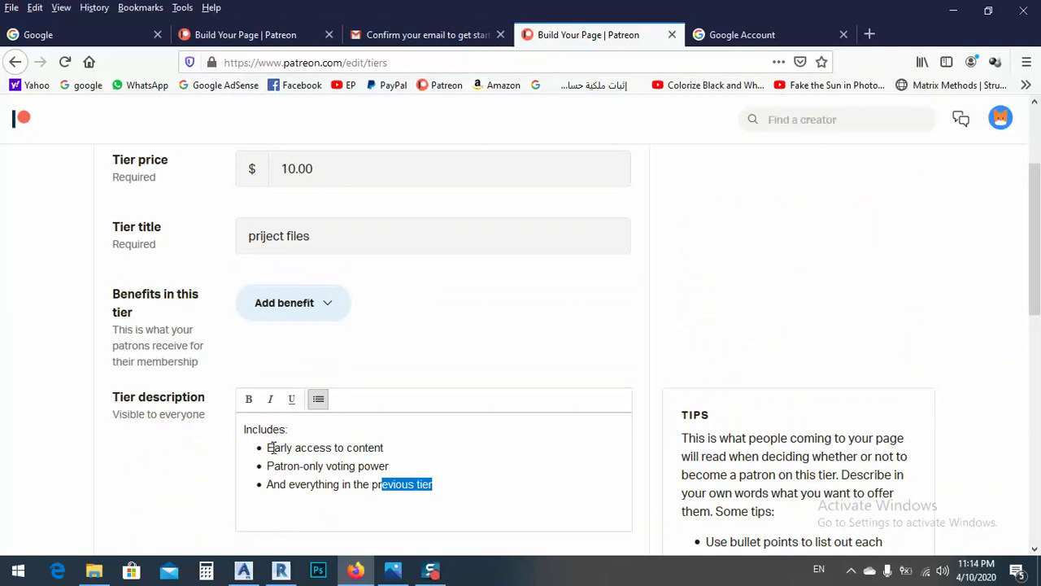
pyautogui.click(470, 485)
pyautogui.moveTo(474, 483); pyautogui.dragTo(270, 495)
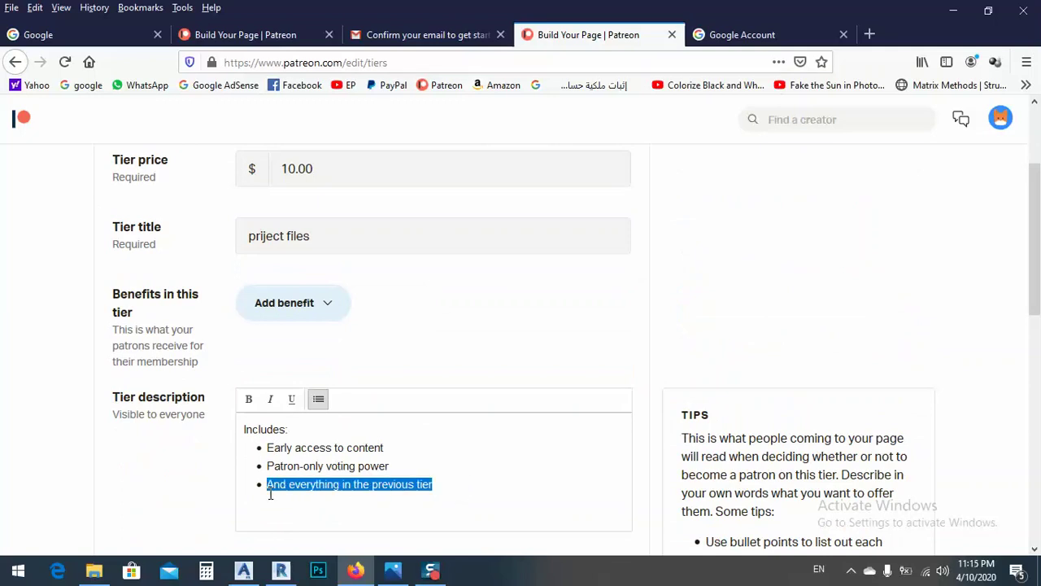
pyautogui.press('BackSpace')
pyautogui.press('BackSpace')
pyautogui.moveTo(415, 460); pyautogui.dragTo(265, 478)
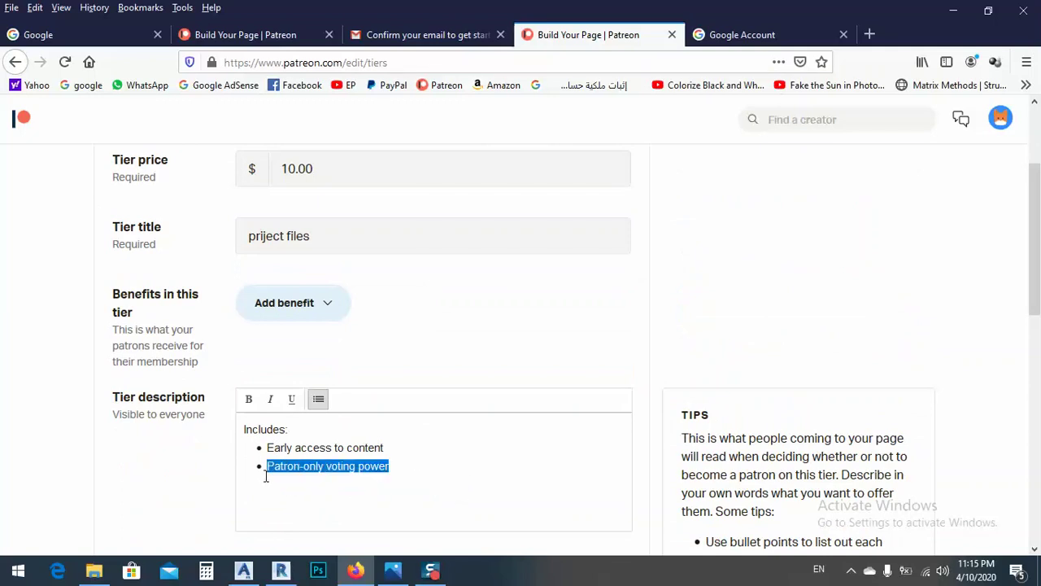
pyautogui.write('dow')
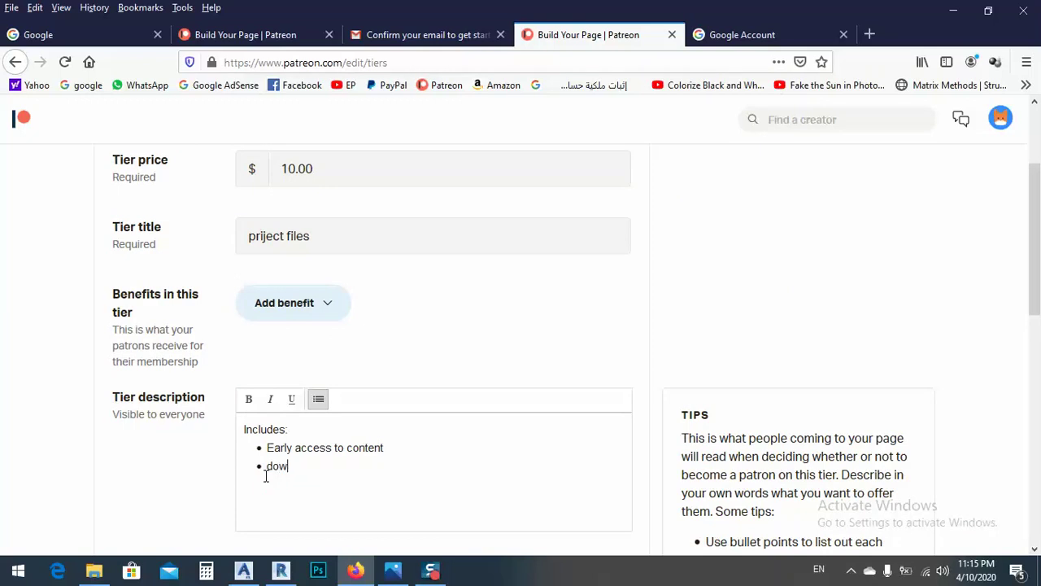
pyautogui.write('nloading all project files')
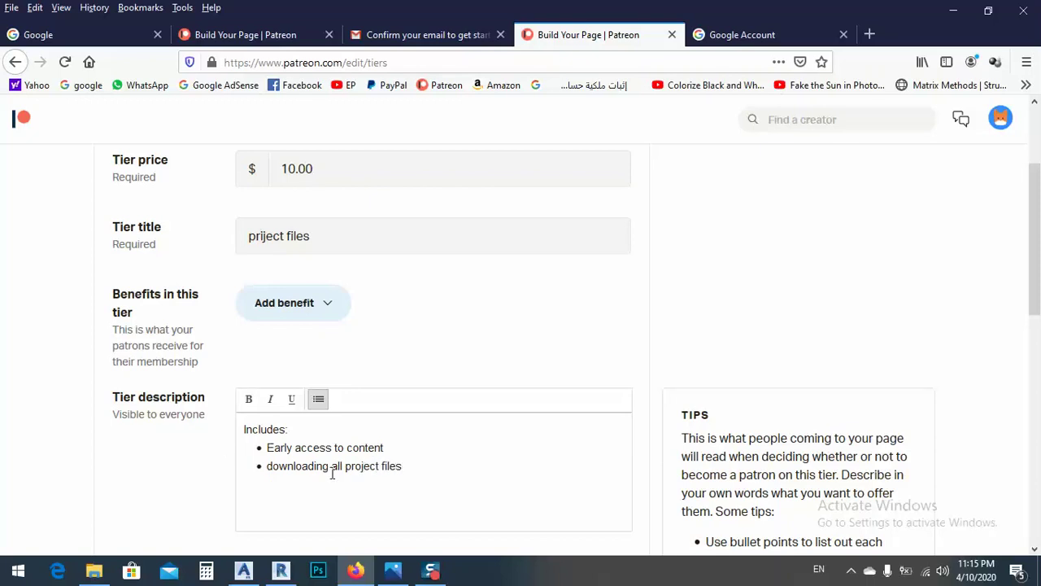
pyautogui.scroll(-5, 356, 407)
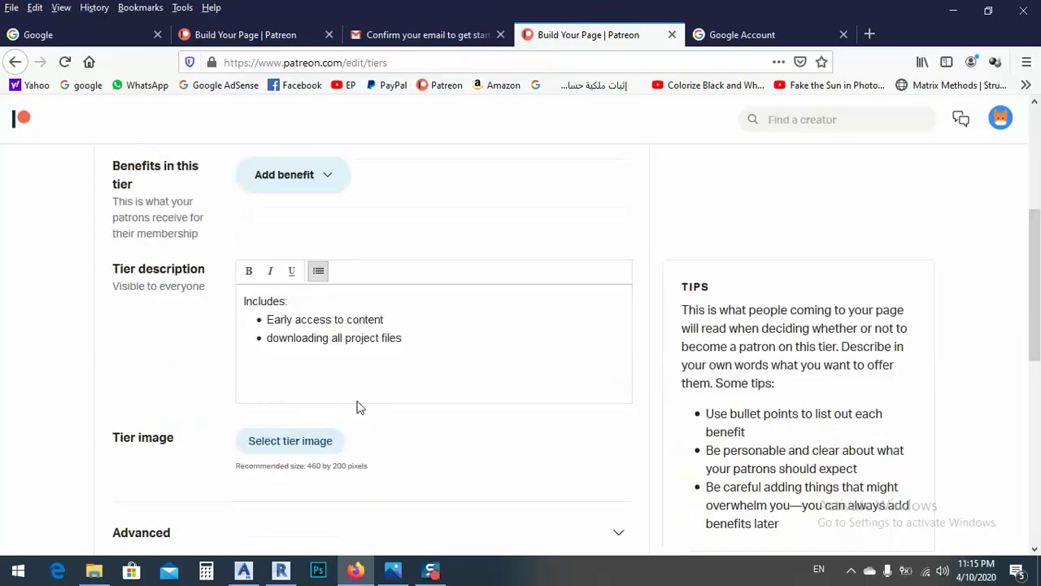
pyautogui.click(152, 484)
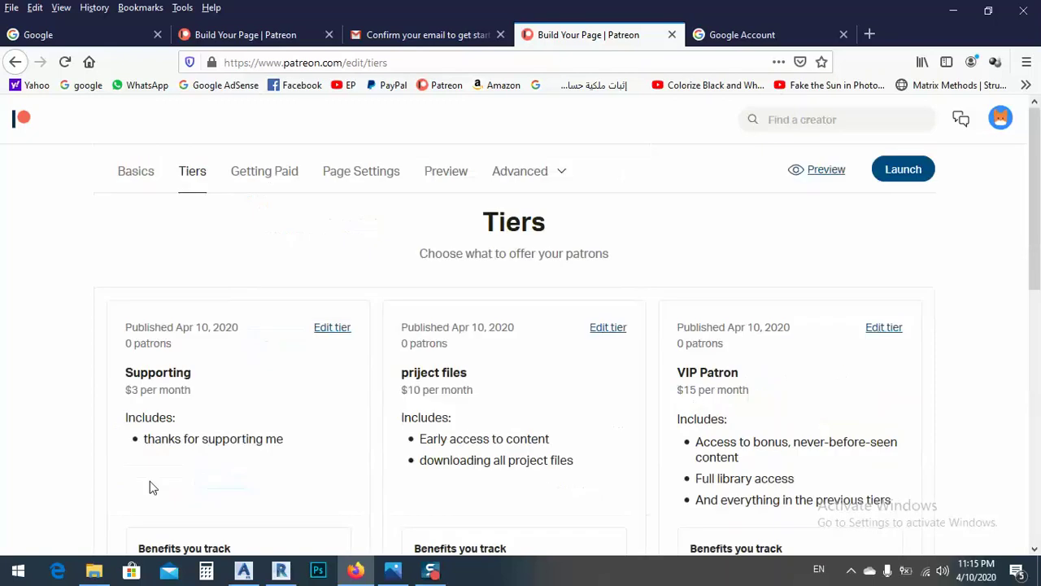
pyautogui.scroll(-2, 648, 294)
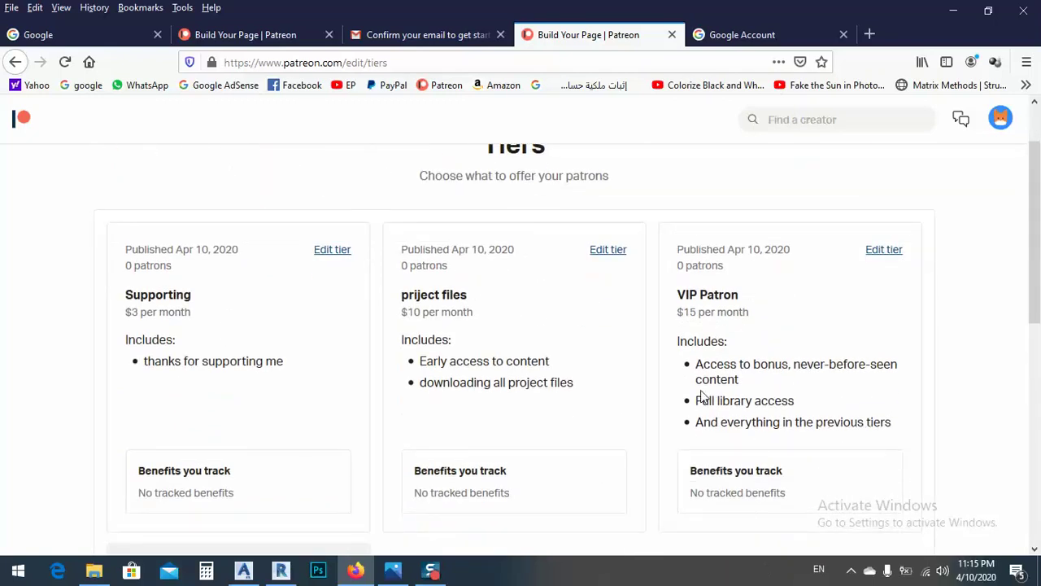
pyautogui.scroll(-1, 755, 367)
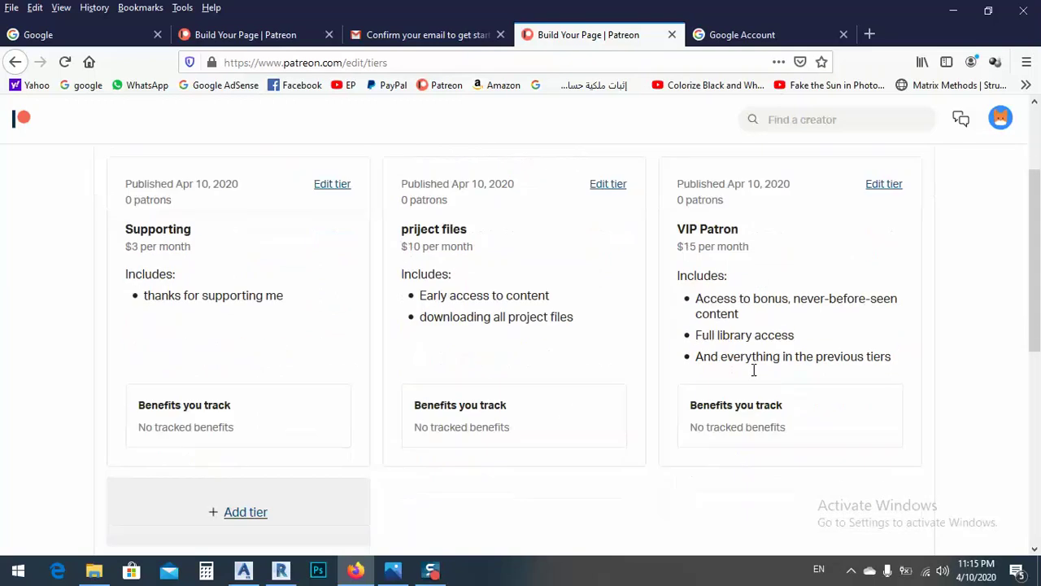
pyautogui.scroll(3, 753, 370)
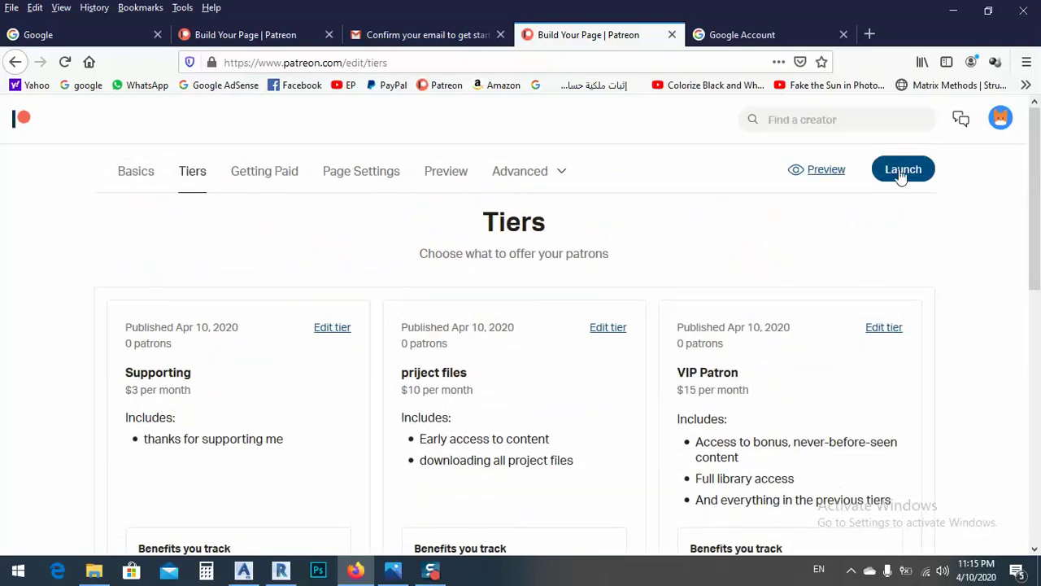
# Step: Launch the creator page and copy its share link
pyautogui.click(899, 172)
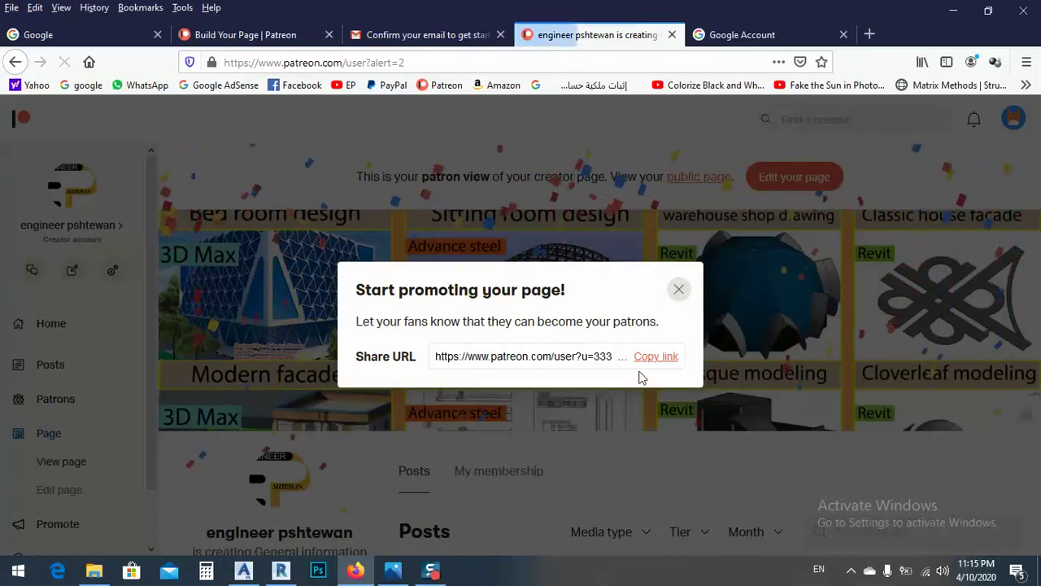
pyautogui.click(655, 358)
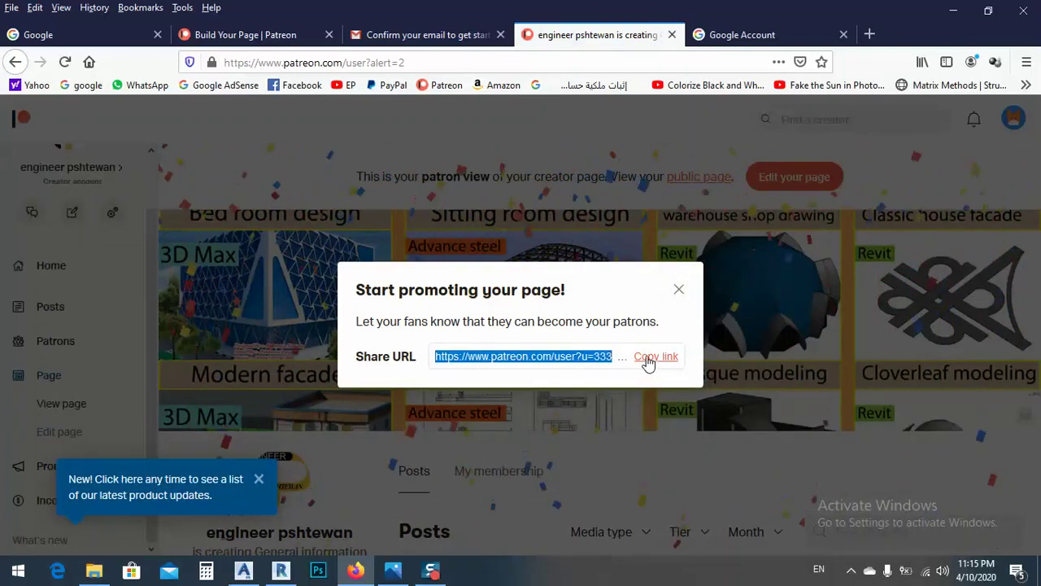
pyautogui.click(678, 289)
# Step: Start the page's first post from the launched page
pyautogui.scroll(-2, 615, 367)
pyautogui.scroll(-1, 610, 378)
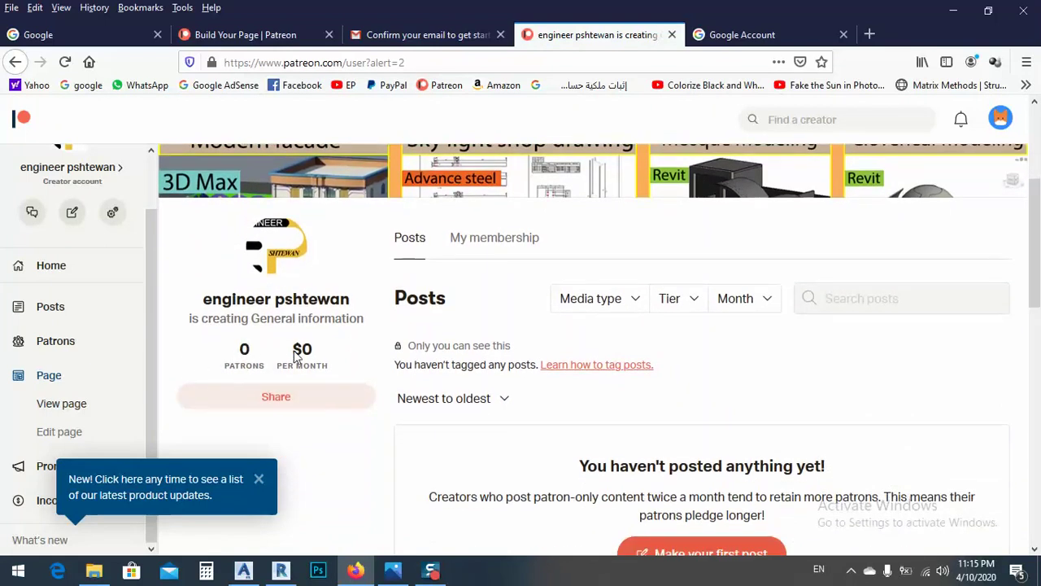
pyautogui.moveTo(314, 348); pyautogui.dragTo(296, 349)
pyautogui.scroll(-2, 341, 336)
pyautogui.scroll(-3, 614, 338)
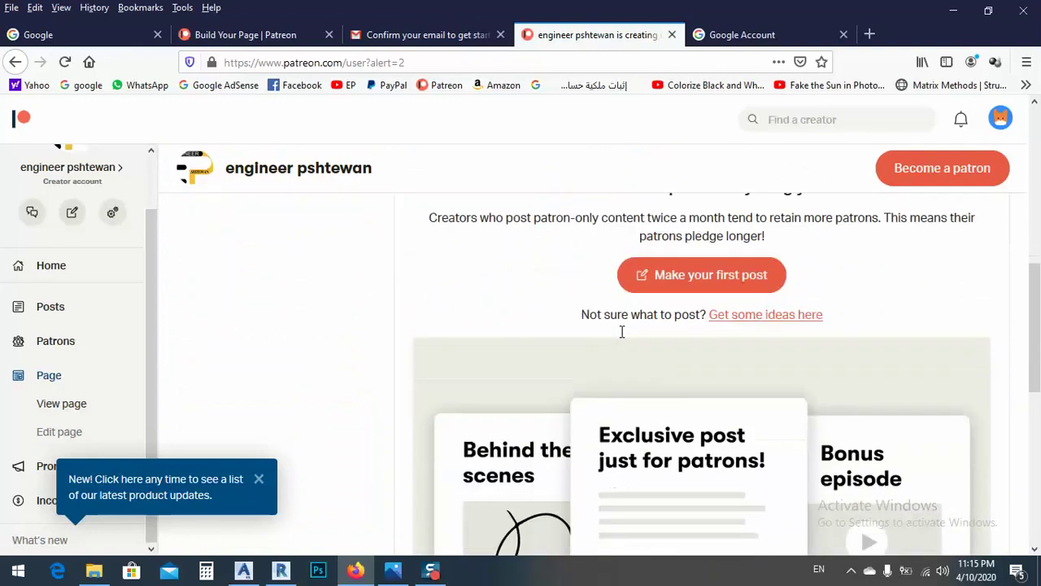
pyautogui.scroll(-2, 610, 341)
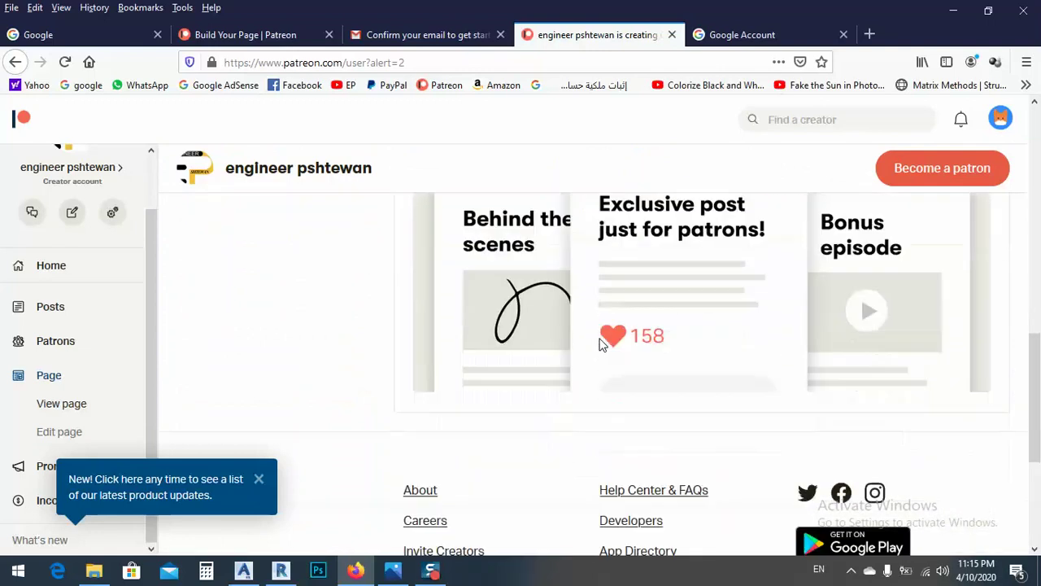
pyautogui.scroll(3, 532, 340)
pyautogui.scroll(1, 532, 357)
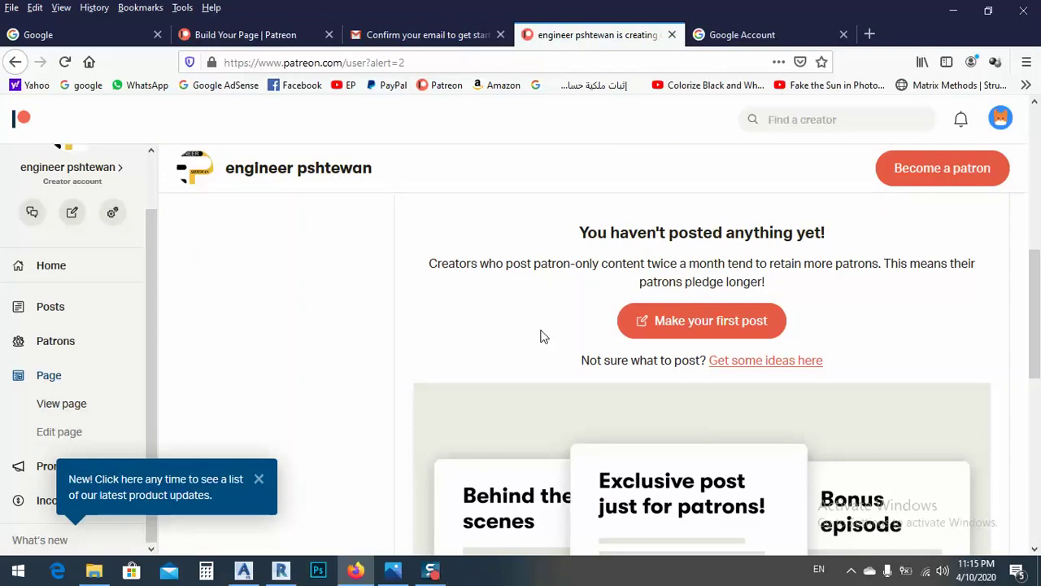
pyautogui.click(685, 326)
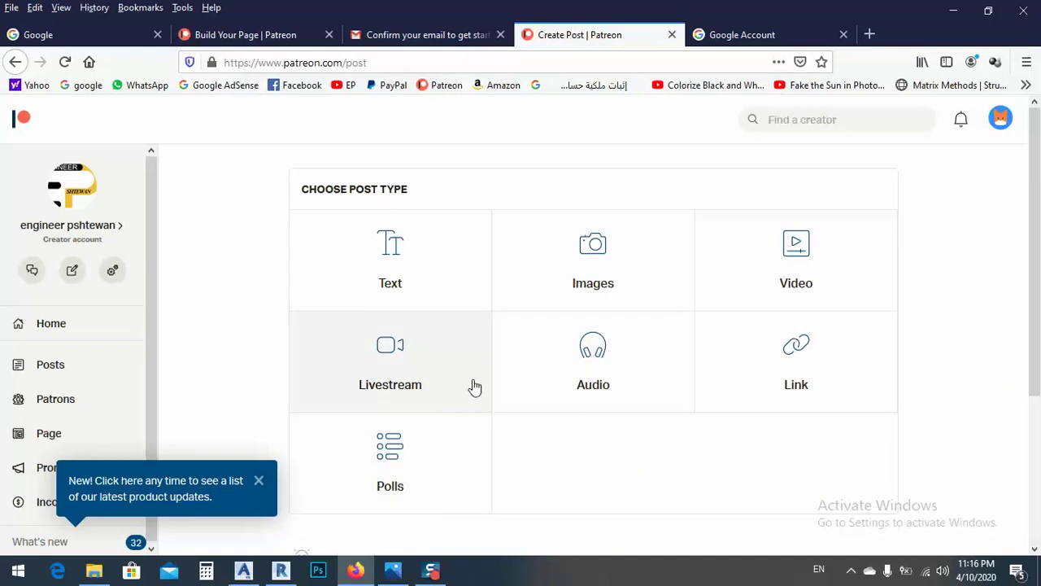
# Step: Choose the Images post type and bring up Upload images to pick a picture
pyautogui.click(586, 277)
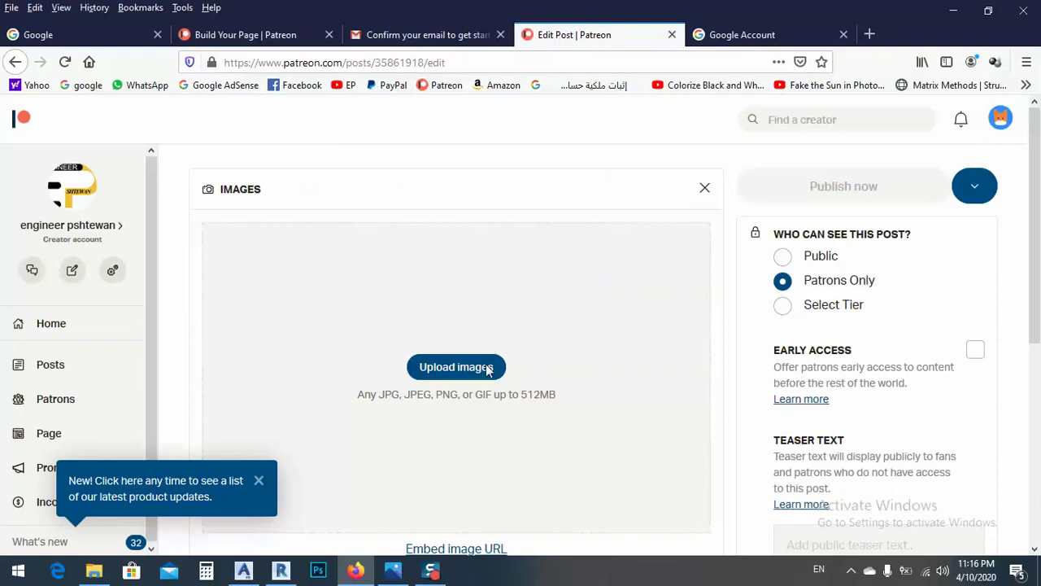
pyautogui.scroll(-3, 480, 382)
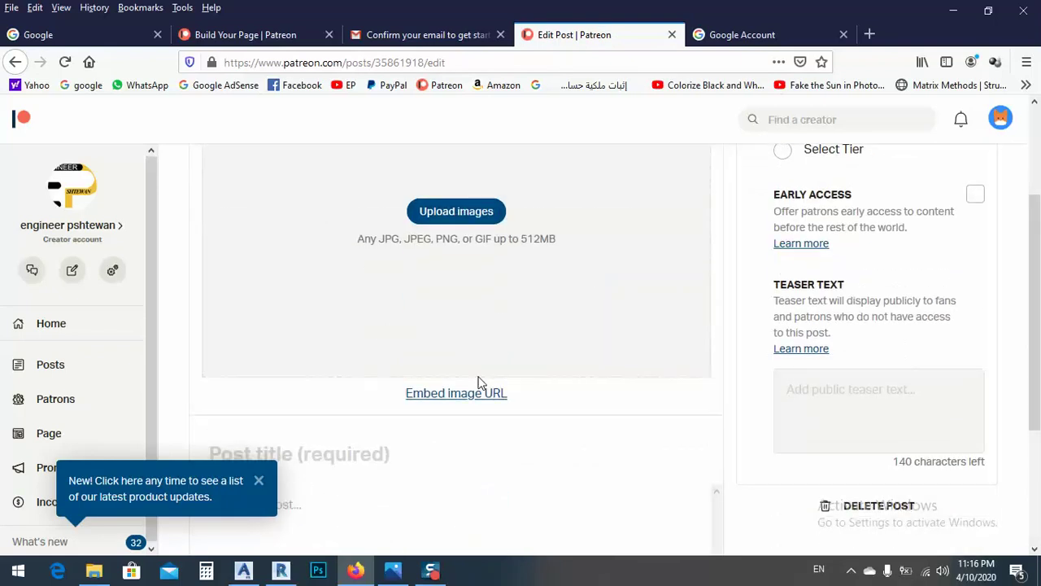
pyautogui.scroll(-1, 480, 382)
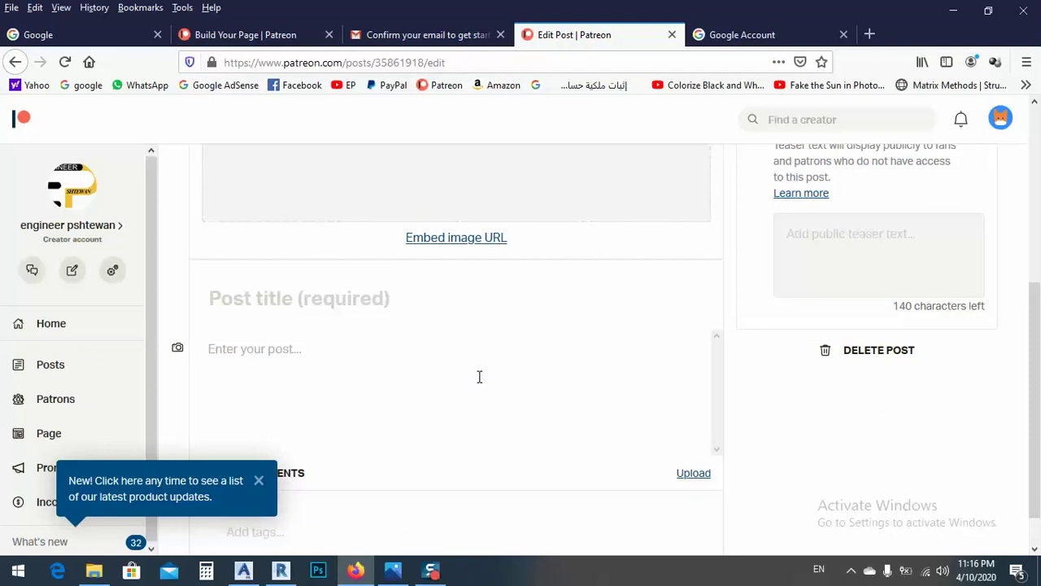
pyautogui.click(232, 298)
pyautogui.scroll(-1, 363, 328)
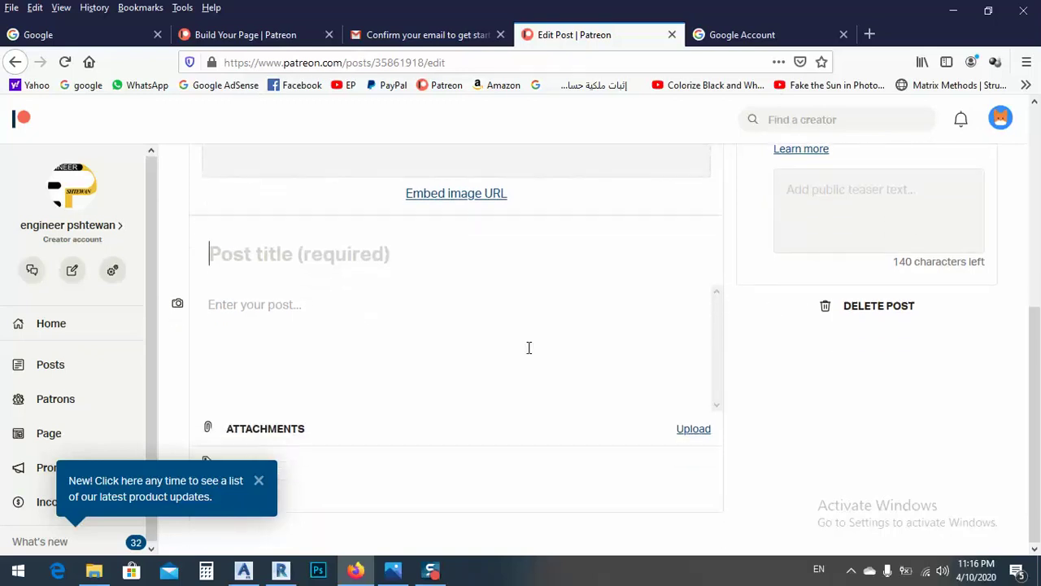
pyautogui.scroll(2, 445, 327)
pyautogui.scroll(4, 445, 327)
pyautogui.click(455, 244)
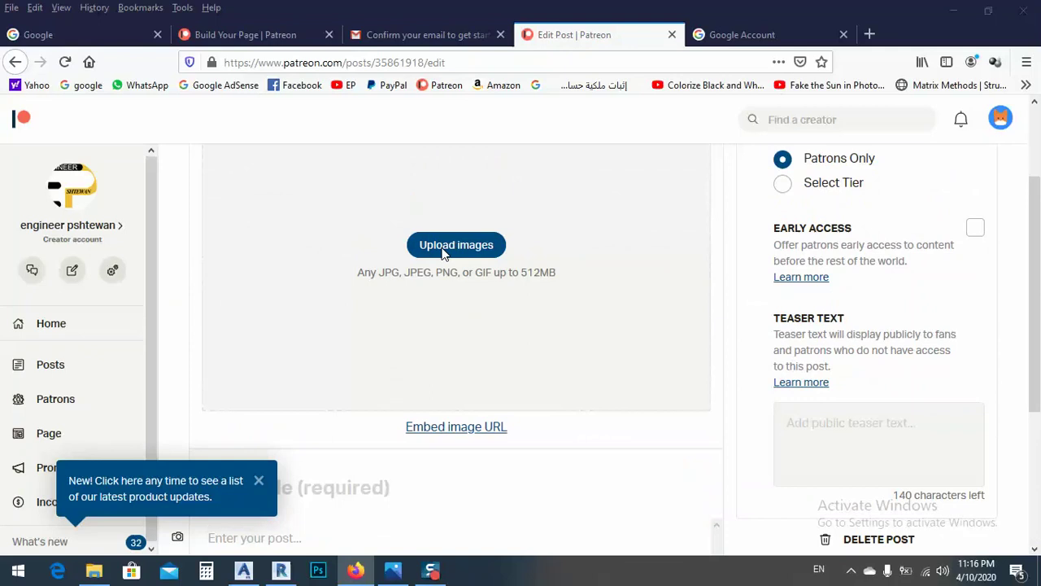
# Step: Upload the purlin and trusses image from Projects > patreon, with All Files shown
pyautogui.click(248, 137)
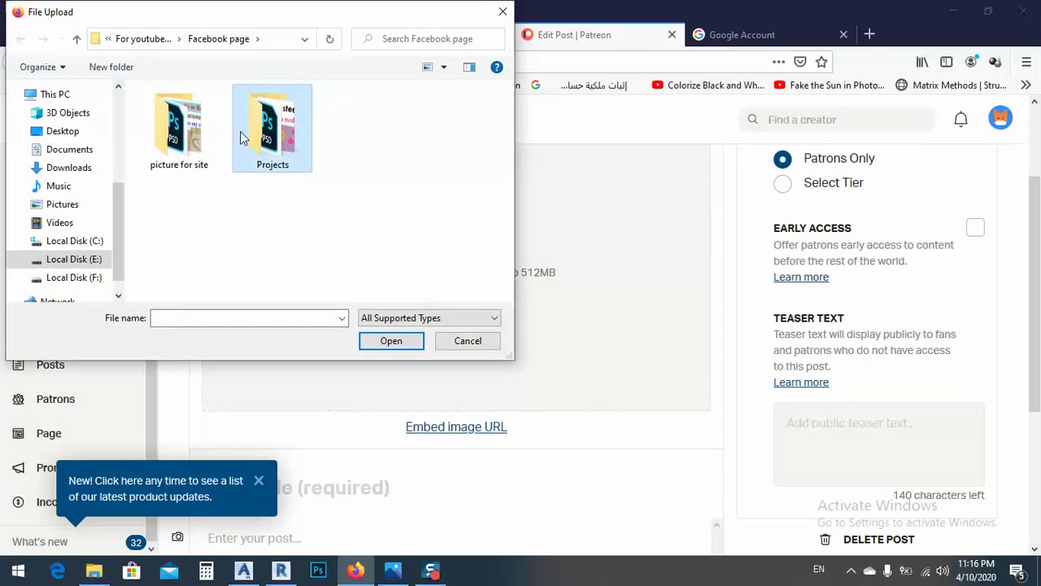
pyautogui.doubleClick(273, 135)
pyautogui.doubleClick(149, 112)
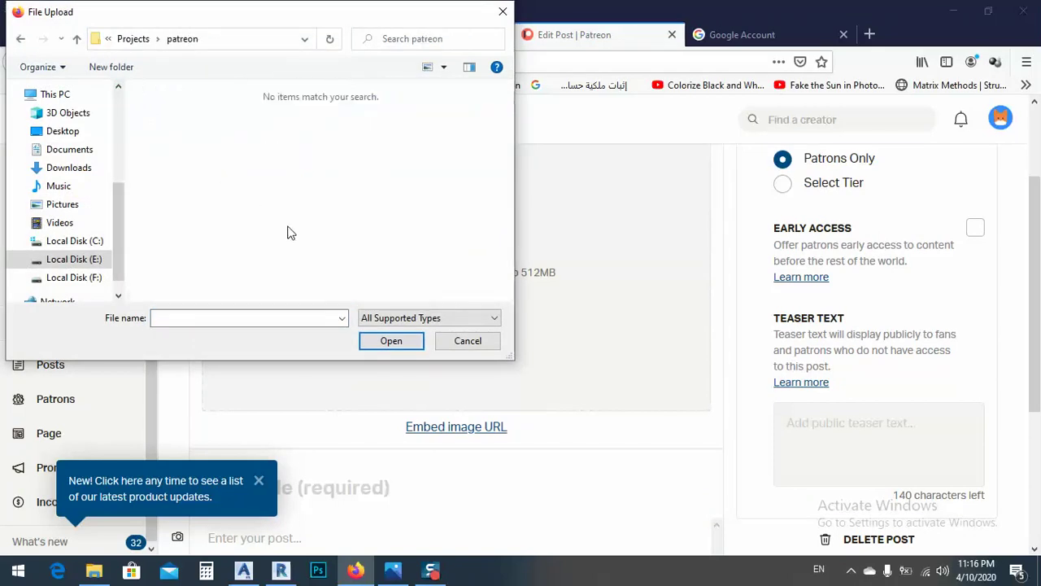
pyautogui.click(377, 317)
pyautogui.click(374, 329)
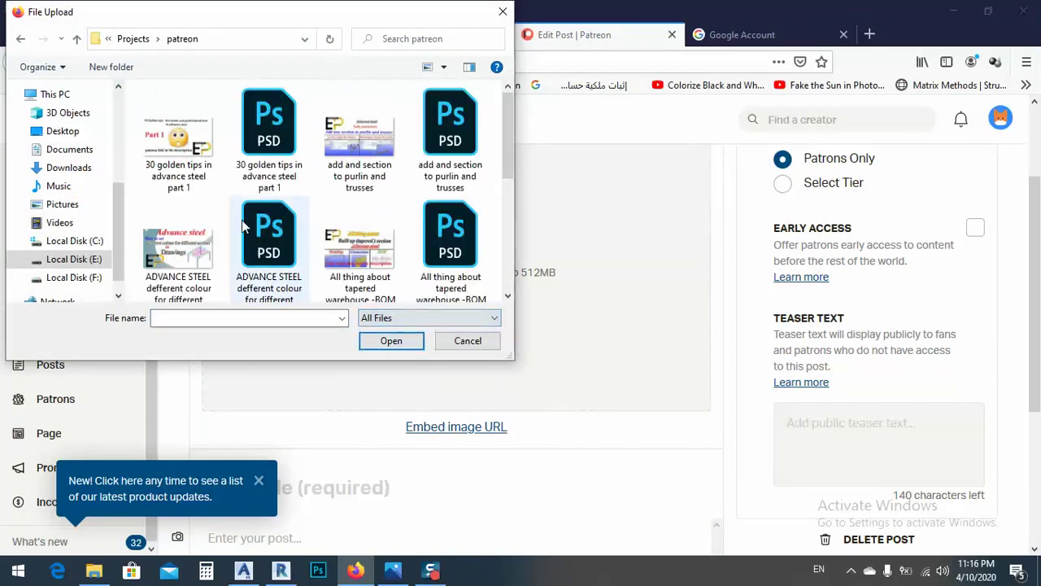
pyautogui.doubleClick(346, 140)
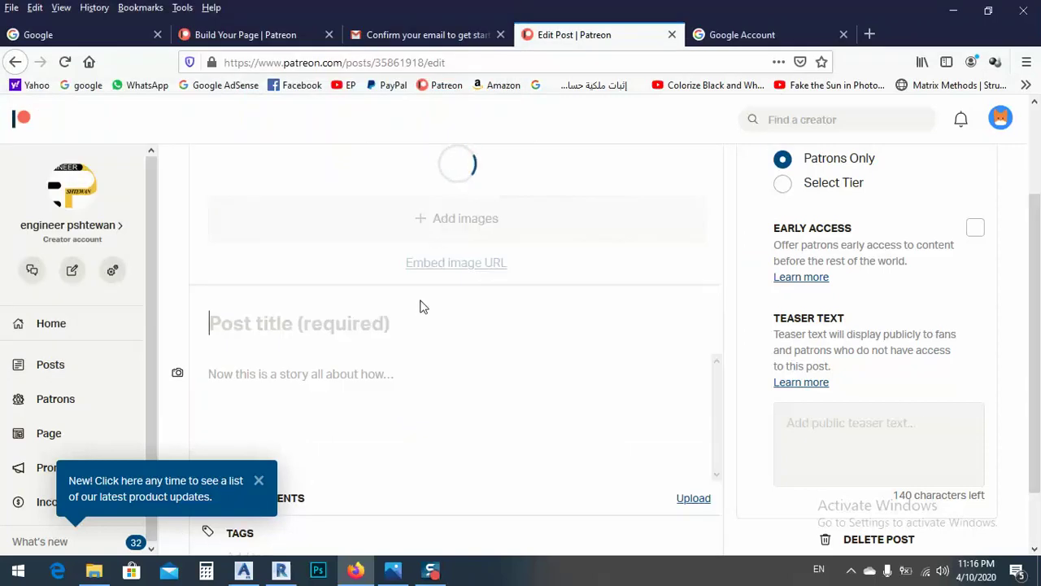
pyautogui.scroll(1, 421, 313)
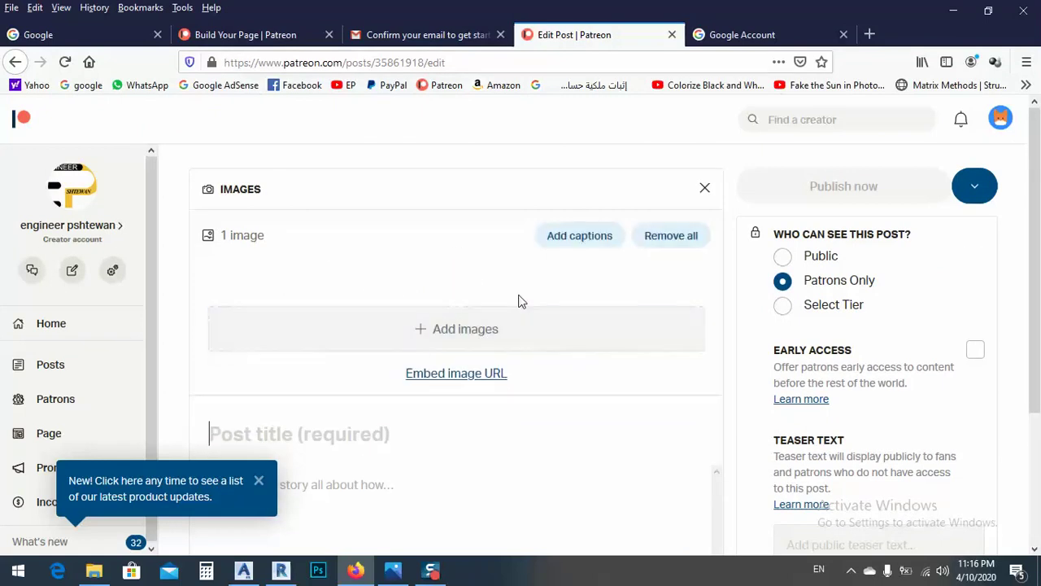
# Step: Dismiss the product updates popup and title the post 'Add any section to purlin and trusses'
pyautogui.scroll(-2, 461, 285)
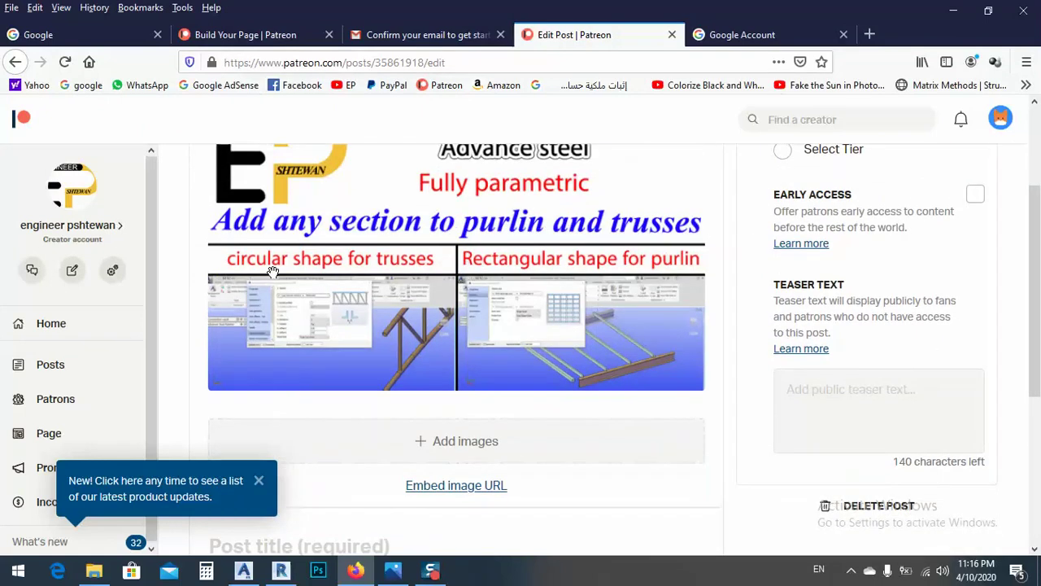
pyautogui.scroll(-1, 462, 234)
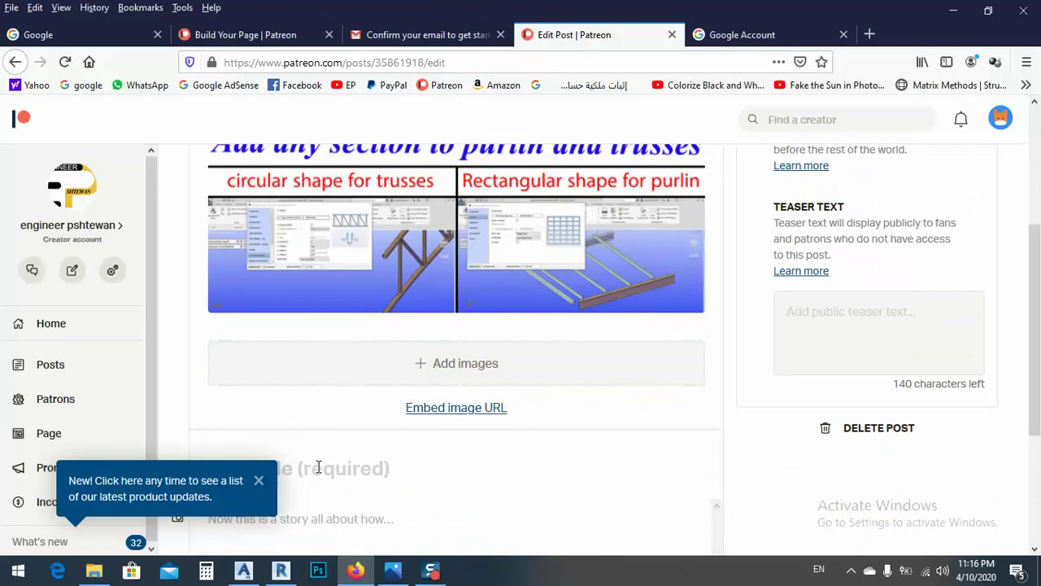
pyautogui.click(259, 481)
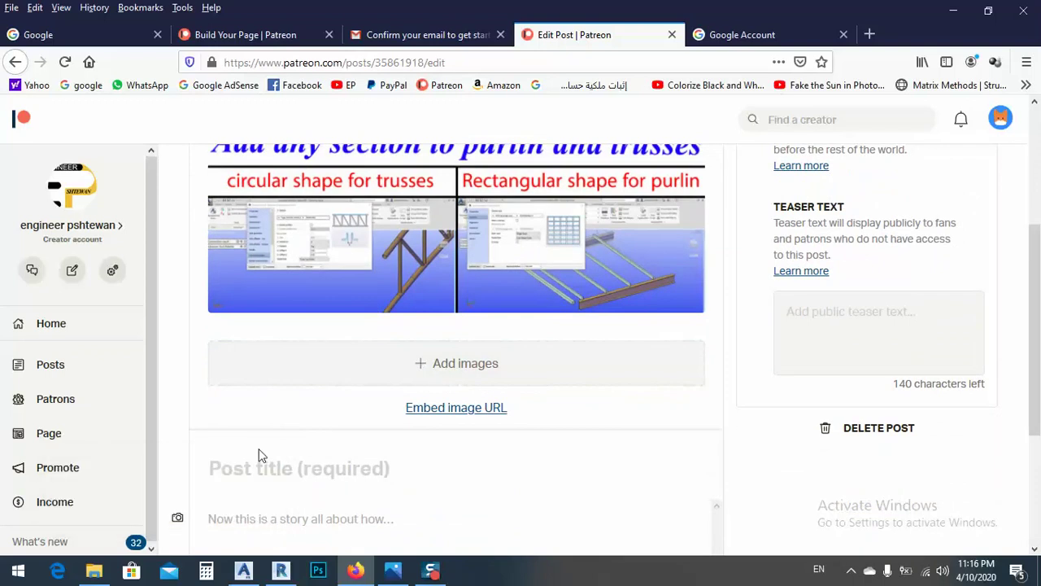
pyautogui.click(263, 468)
pyautogui.write('A')
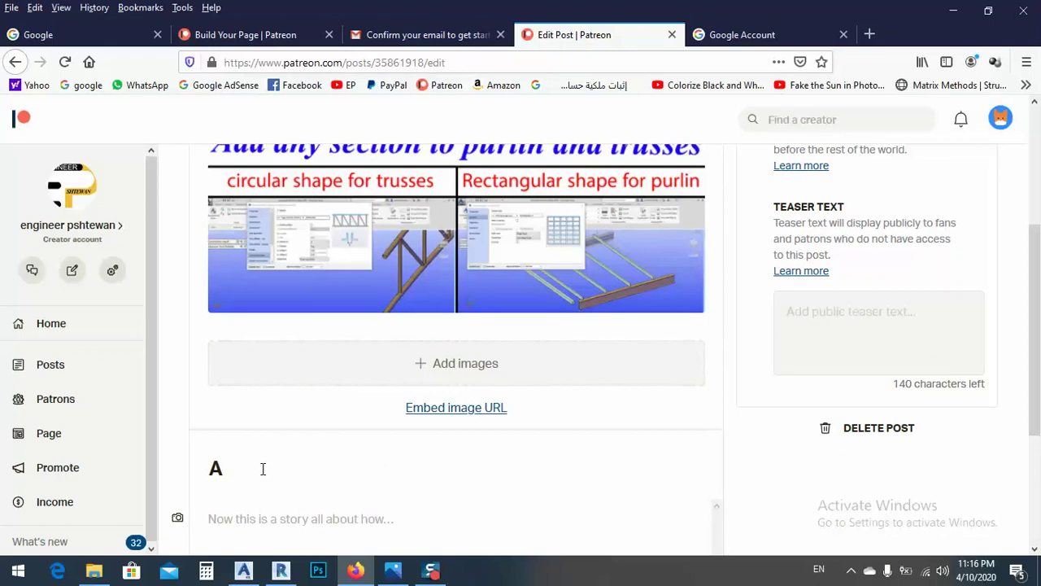
pyautogui.write('dd')
pyautogui.write('any section to purlin and trusses')
# Step: Enter the body text 'this is the tutorial project file', correcting the typos
pyautogui.scroll(-2, 405, 421)
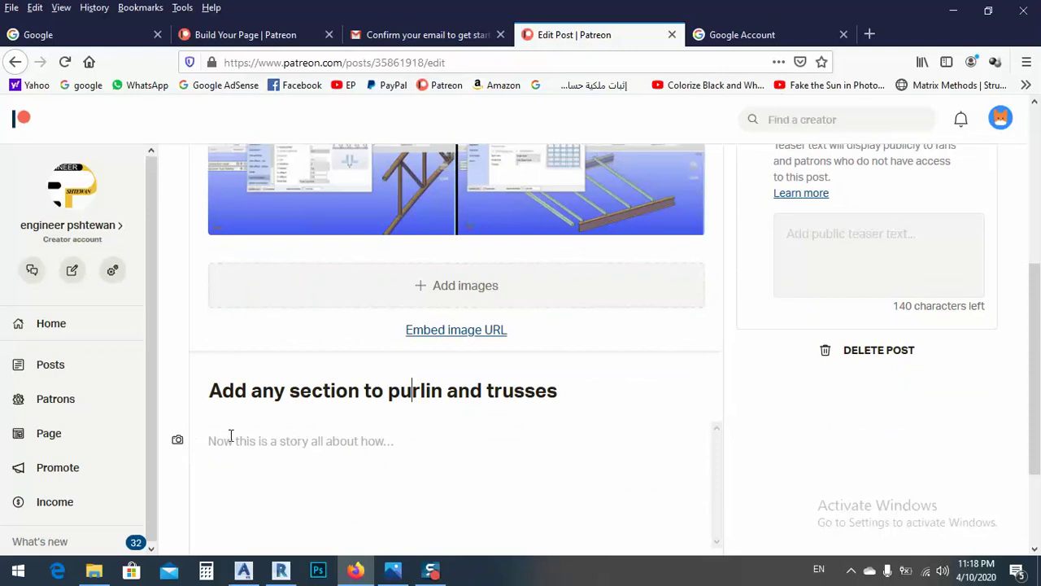
pyautogui.scroll(-3, 323, 445)
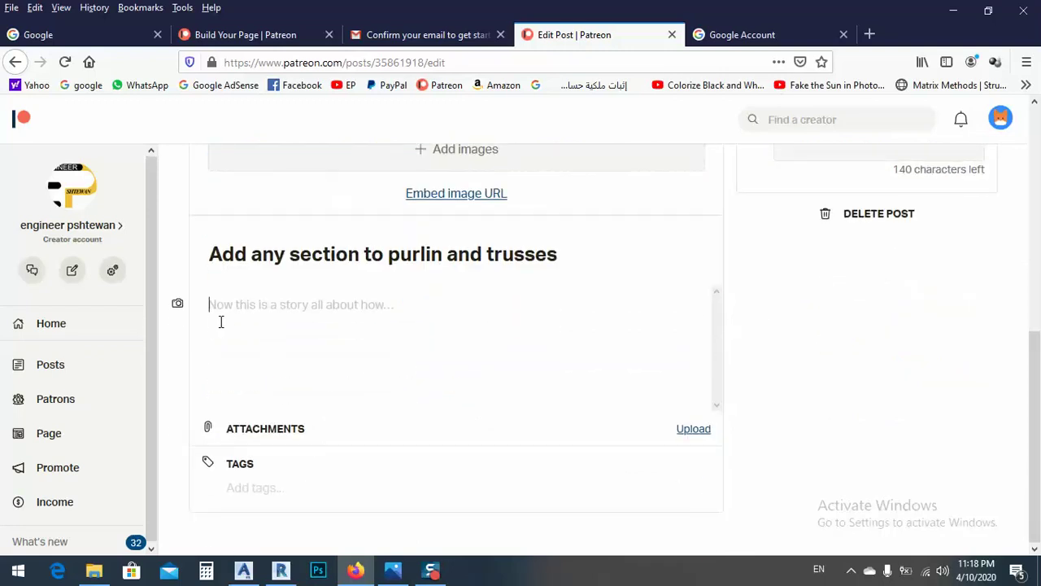
pyautogui.scroll(3, 277, 298)
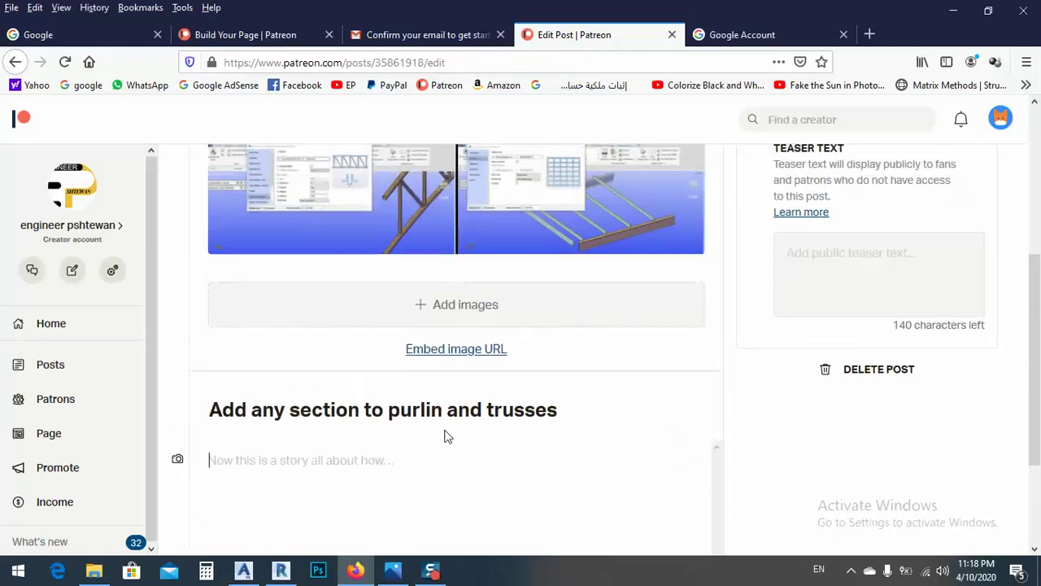
pyautogui.scroll(-3, 547, 432)
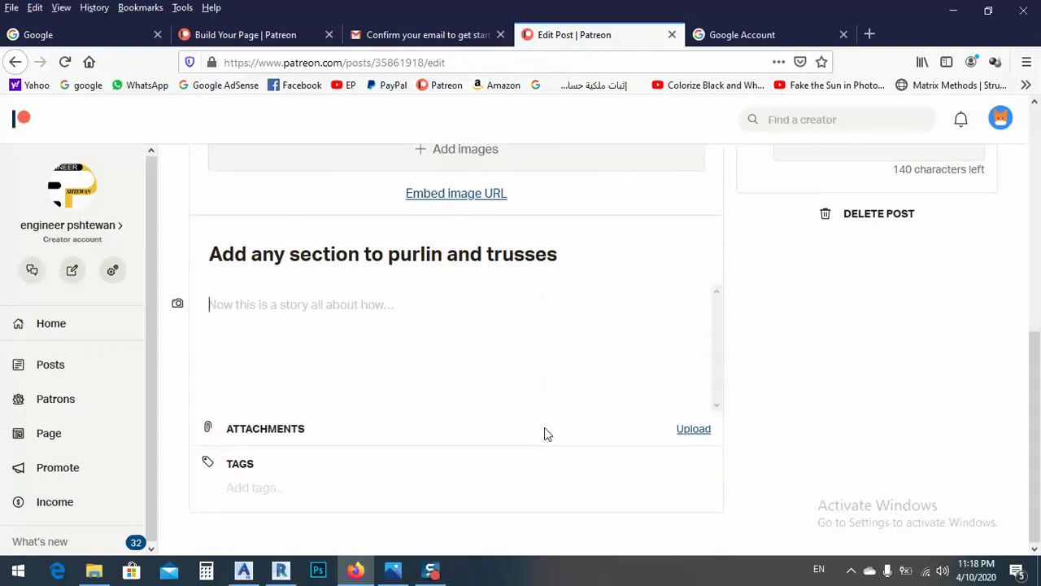
pyautogui.write('h')
pyautogui.press('BackSpace')
pyautogui.write('with')
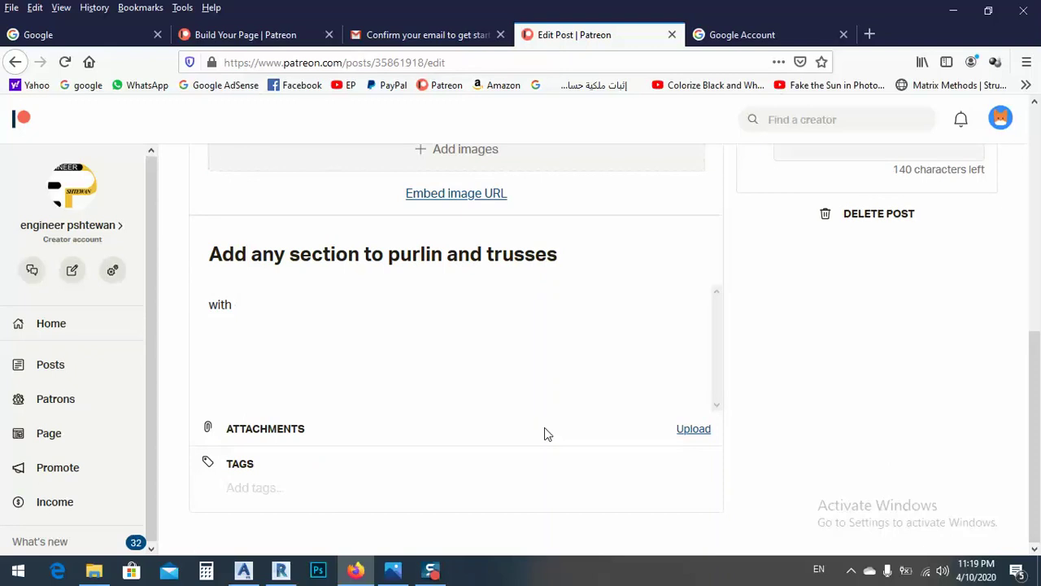
pyautogui.press('BackSpace')
pyautogui.press('BackSpace')
pyautogui.press('BackSpace')
pyautogui.press('BackSpace')
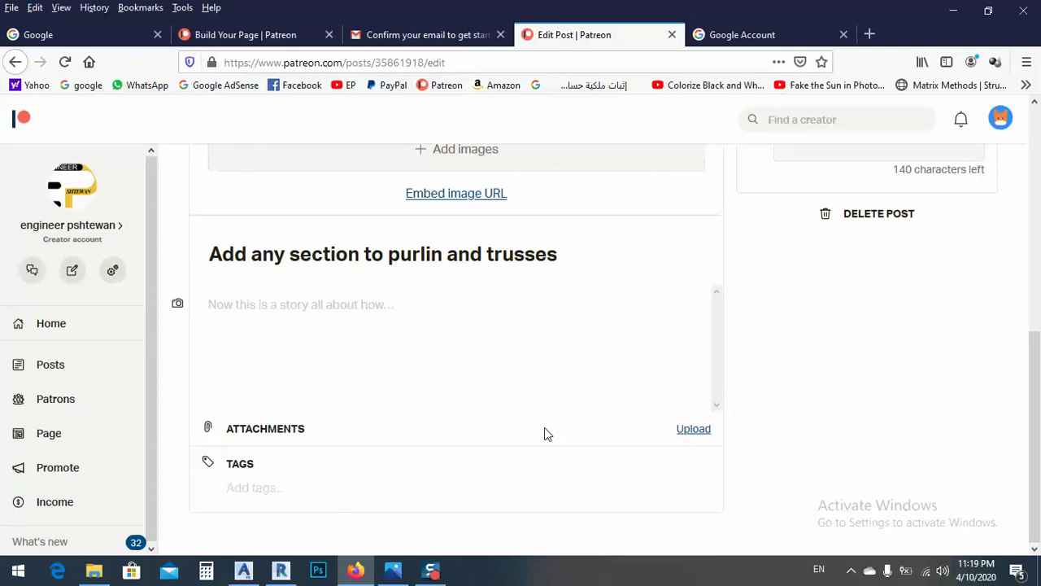
pyautogui.write('this')
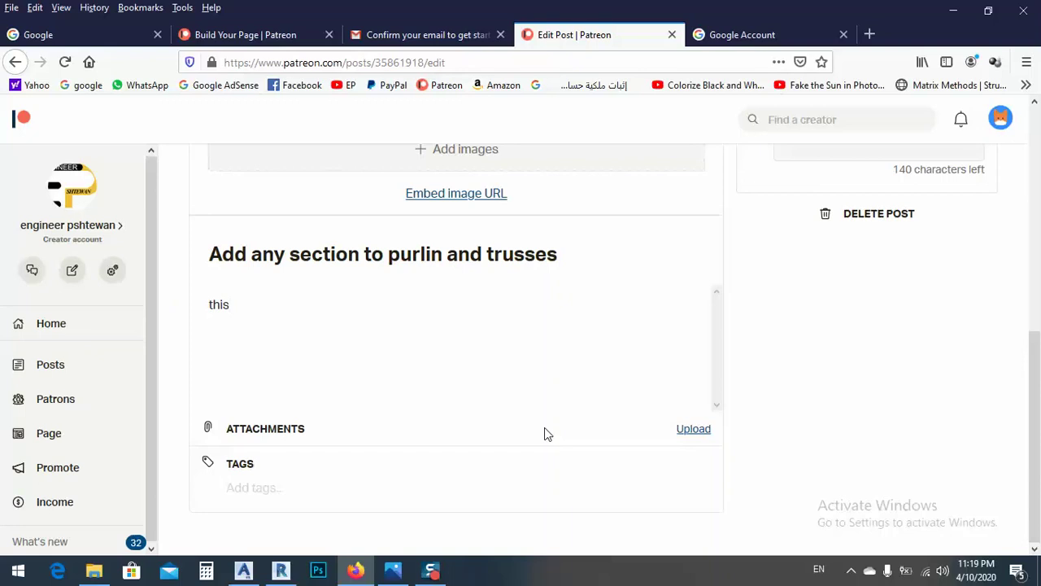
pyautogui.write(' is athe tutorial')
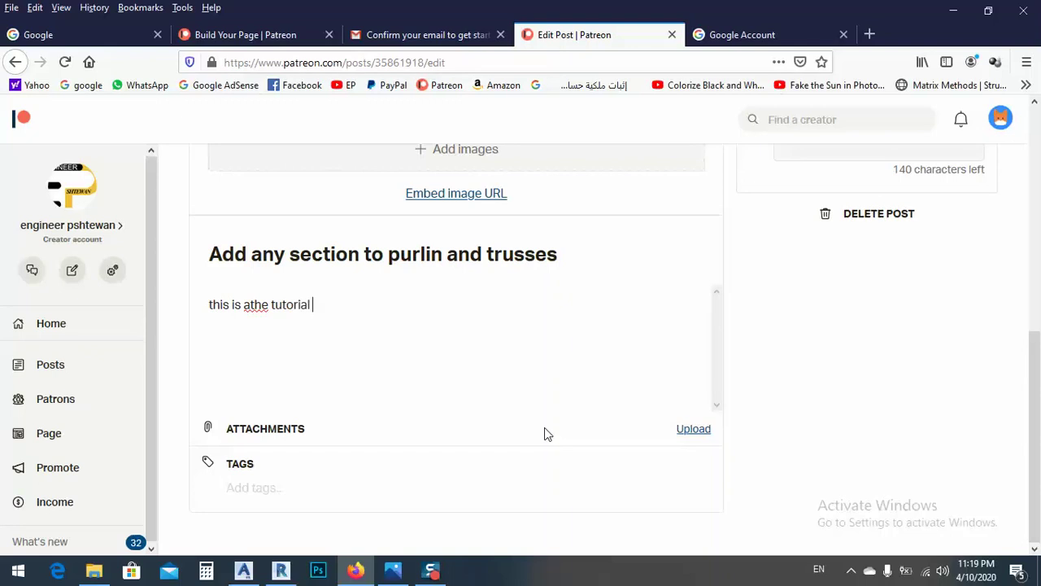
pyautogui.write(' project file')
pyautogui.rightClick(255, 314)
pyautogui.click(255, 315)
pyautogui.moveTo(251, 308); pyautogui.dragTo(244, 307)
pyautogui.press('BackSpace')
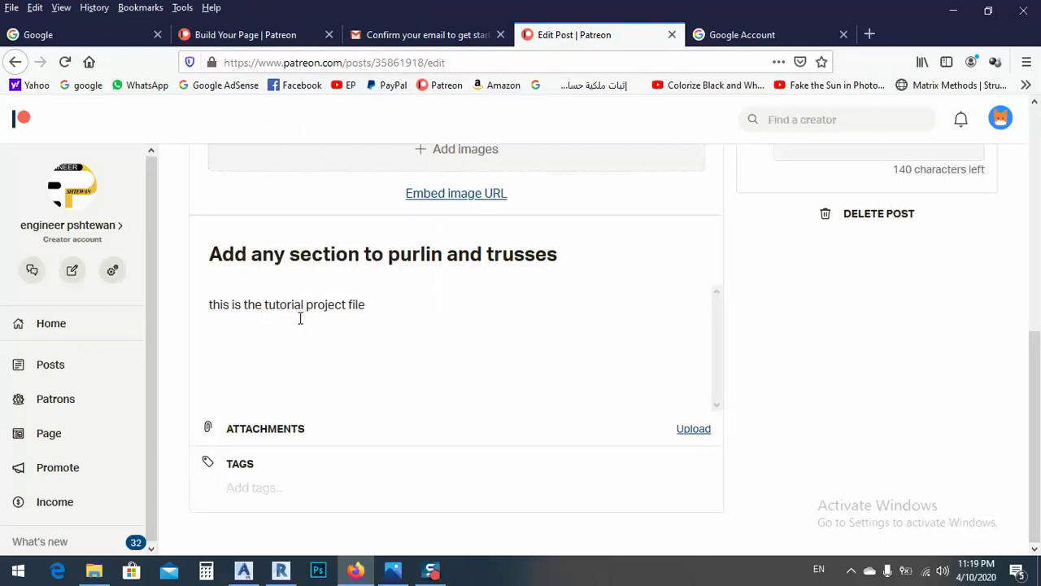
# Step: Upload 'hand rail and side connection.dwg' from Projects > Advance steel as the post's attachment
pyautogui.click(692, 429)
pyautogui.click(124, 38)
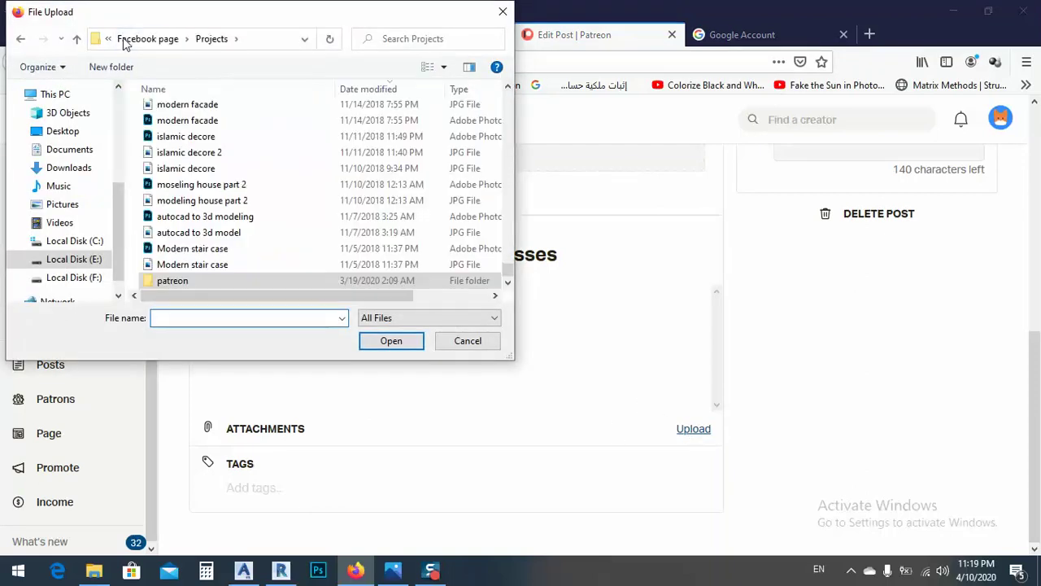
pyautogui.click(126, 40)
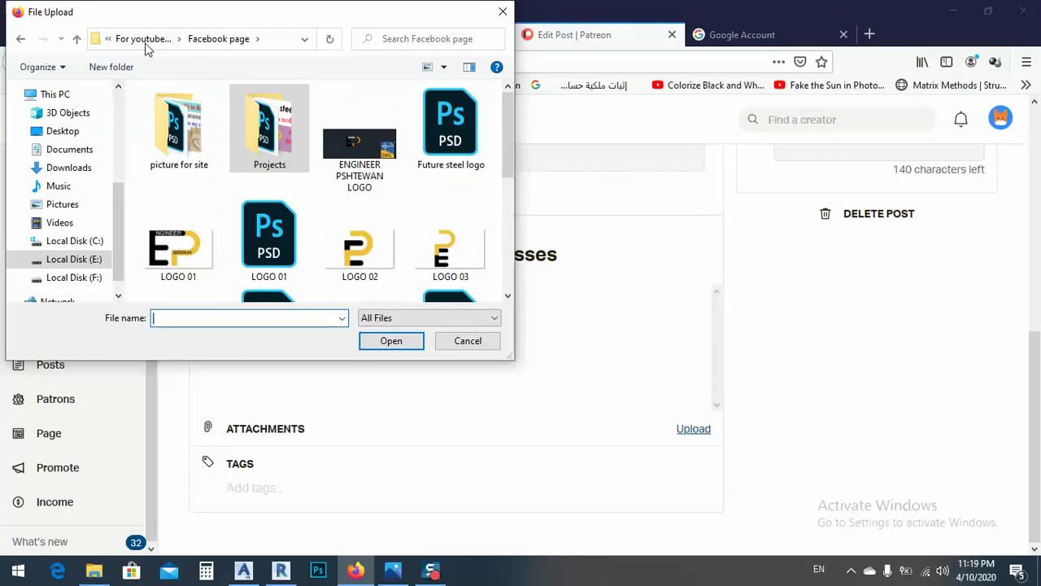
pyautogui.click(146, 39)
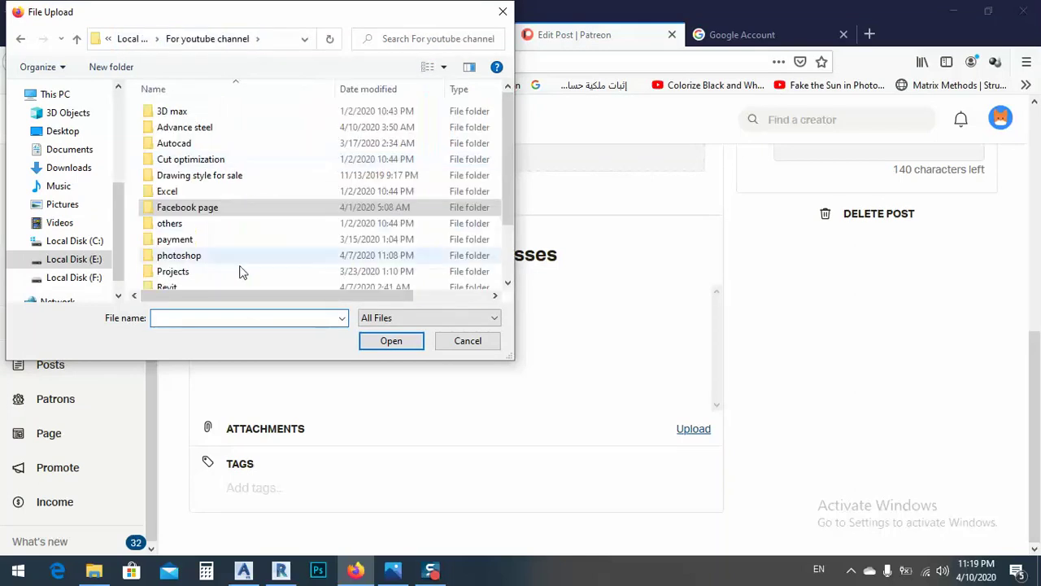
pyautogui.doubleClick(197, 269)
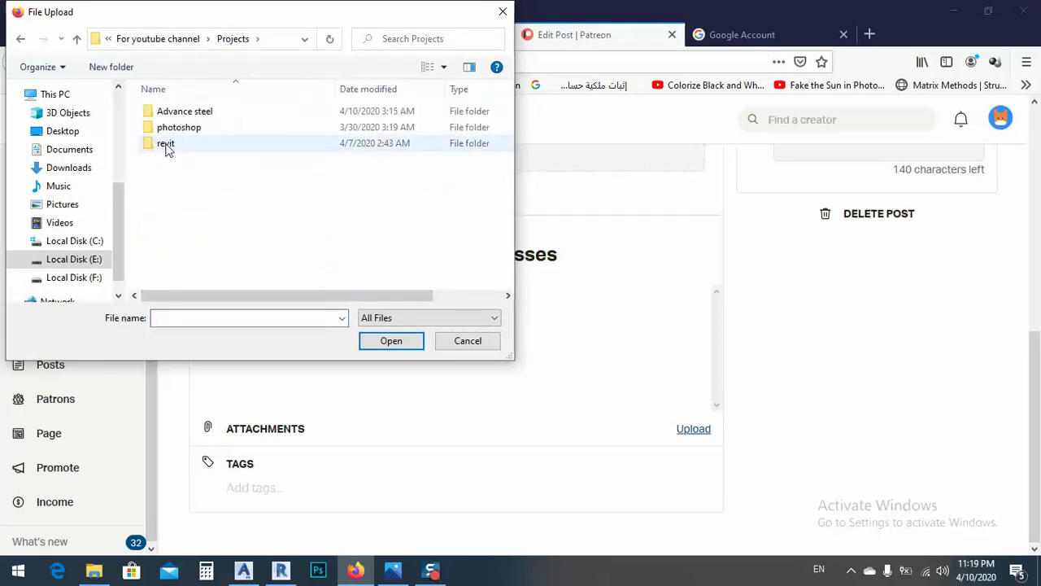
pyautogui.click(178, 115)
pyautogui.doubleClick(181, 116)
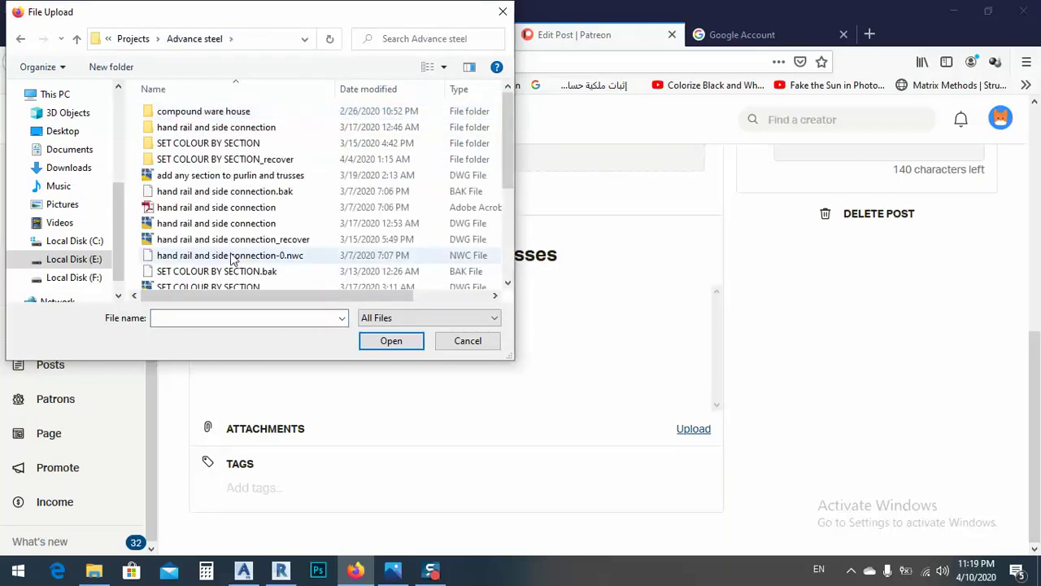
pyautogui.scroll(-1, 252, 228)
pyautogui.scroll(-3, 251, 232)
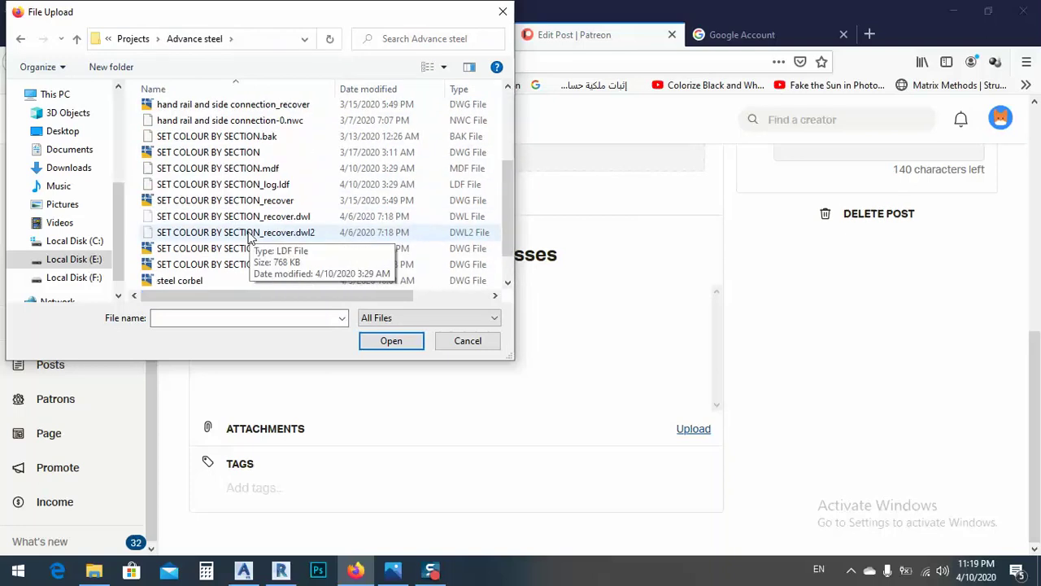
pyautogui.scroll(4, 250, 253)
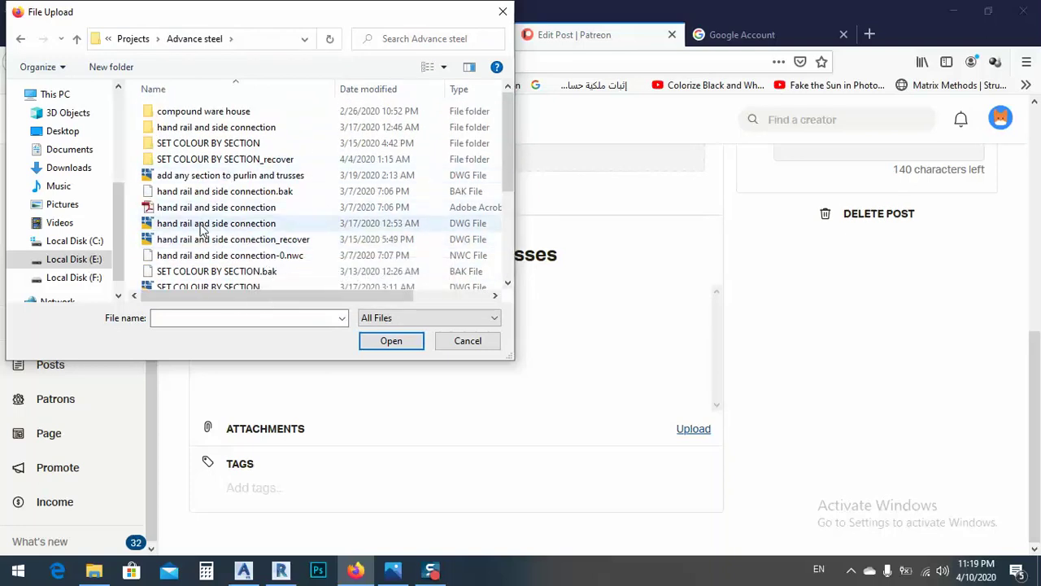
pyautogui.doubleClick(201, 223)
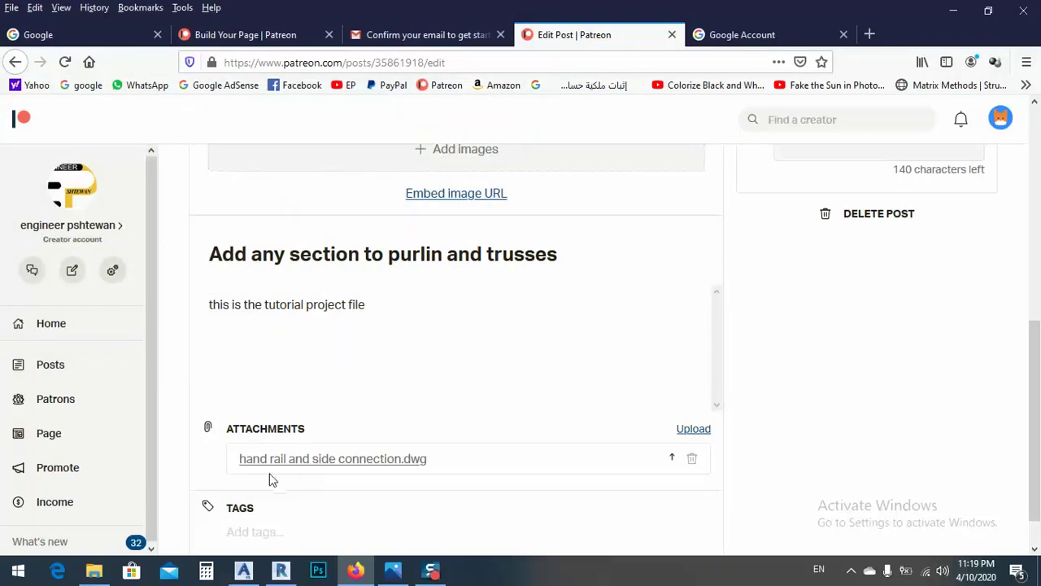
pyautogui.scroll(-1, 420, 438)
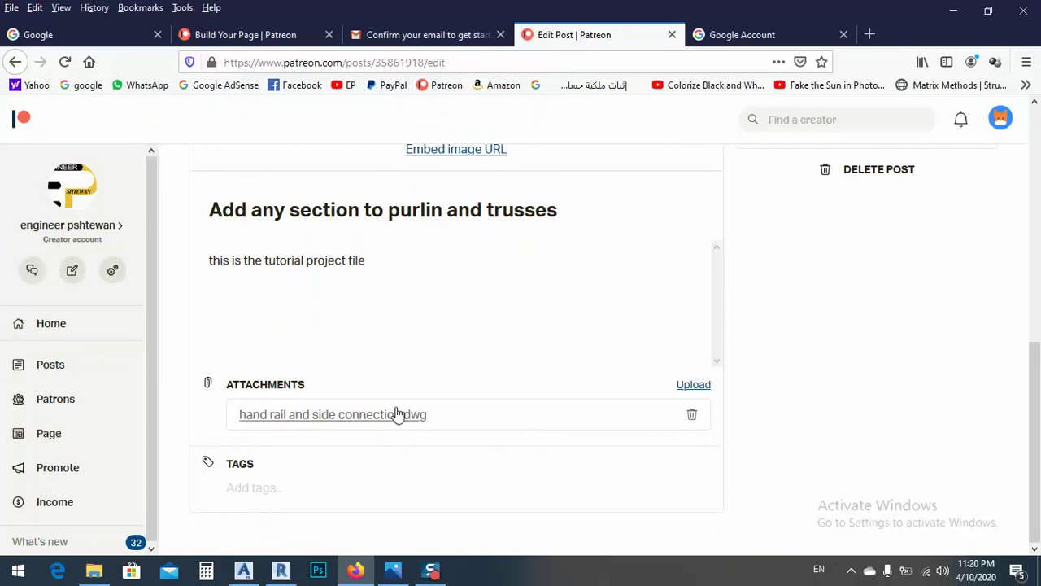
# Step: Add the two tags 'purlin' and 'truss' to the post
pyautogui.click(263, 487)
pyautogui.write('purlin')
pyautogui.press('Return')
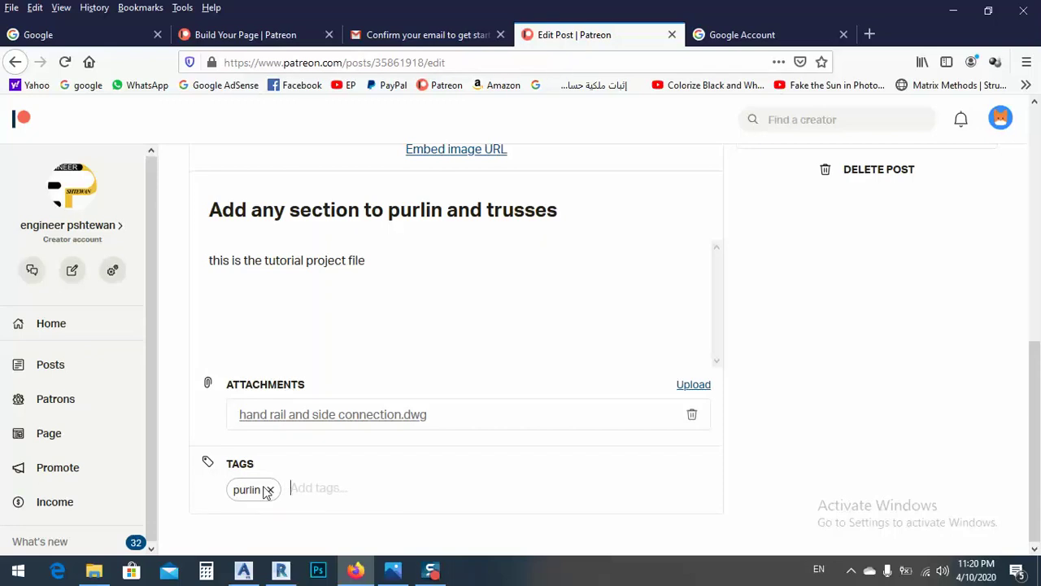
pyautogui.write('truss')
pyautogui.press('Return')
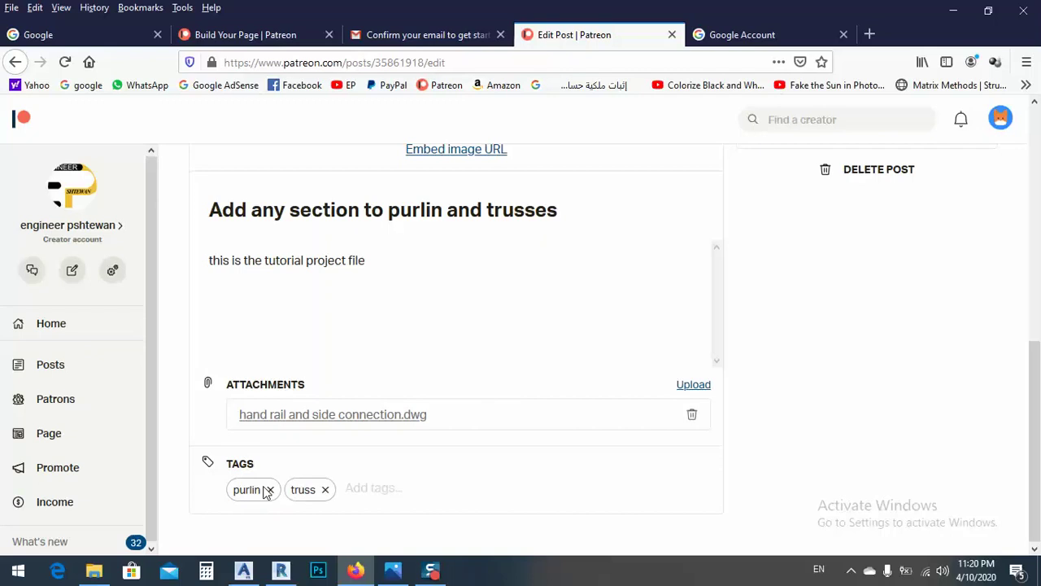
pyautogui.scroll(10, 643, 291)
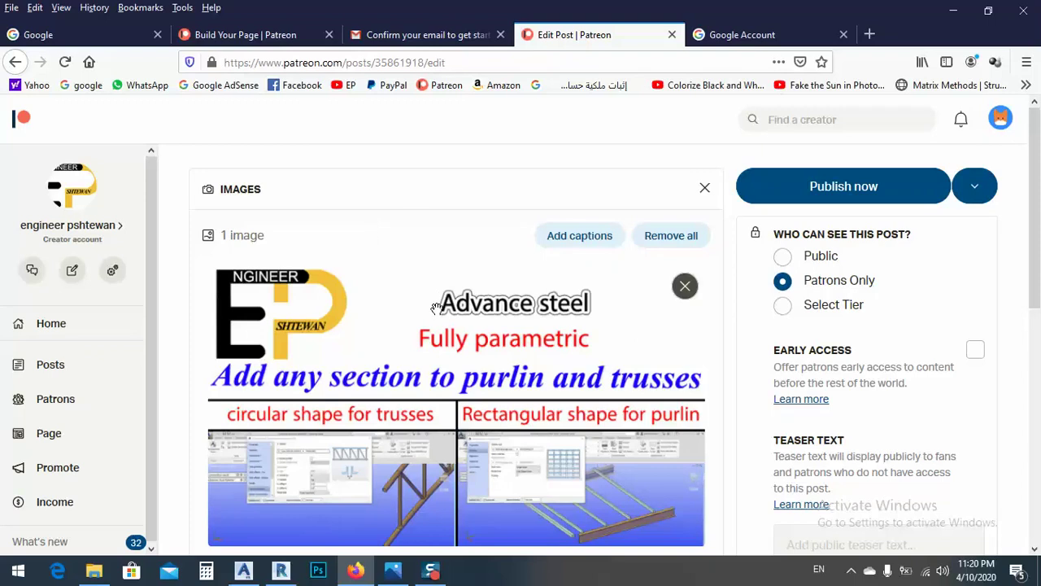
# Step: Restrict access to selected tiers, unchecking Supporting and VIP Patron so only the $10 priject files tier remains
pyautogui.click(783, 305)
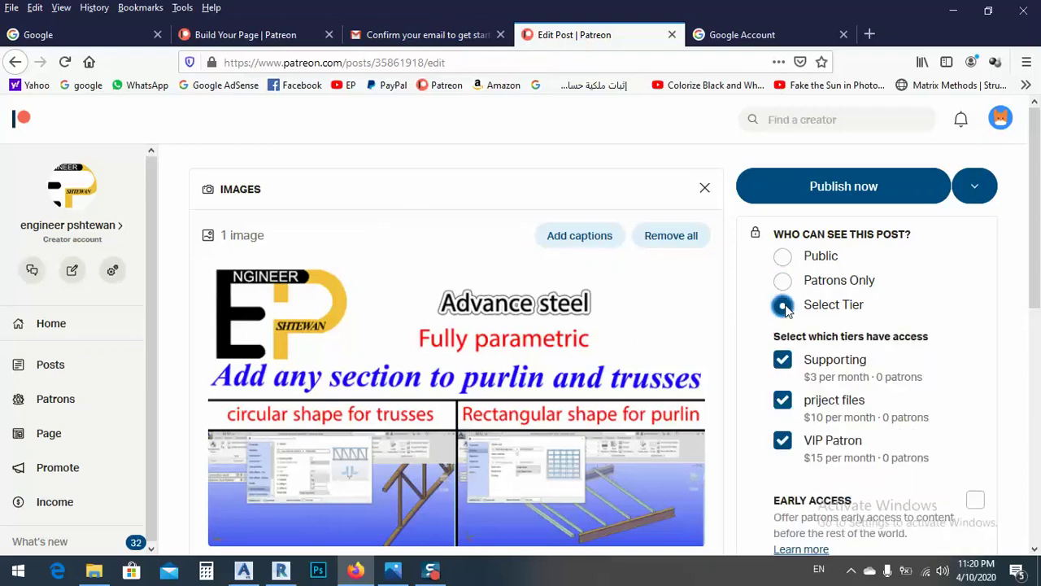
pyautogui.scroll(-2, 797, 375)
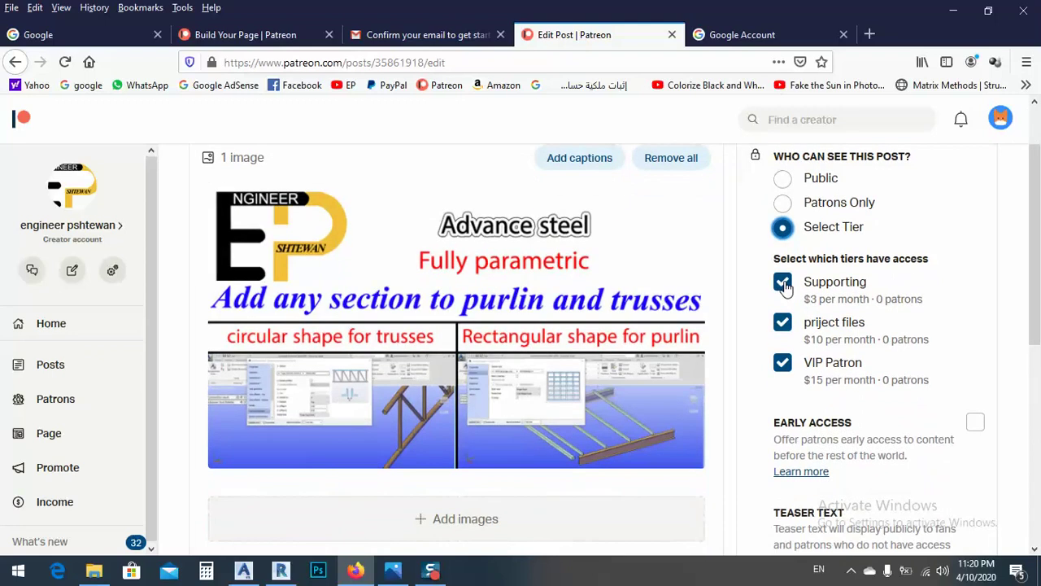
pyautogui.click(784, 283)
pyautogui.click(784, 364)
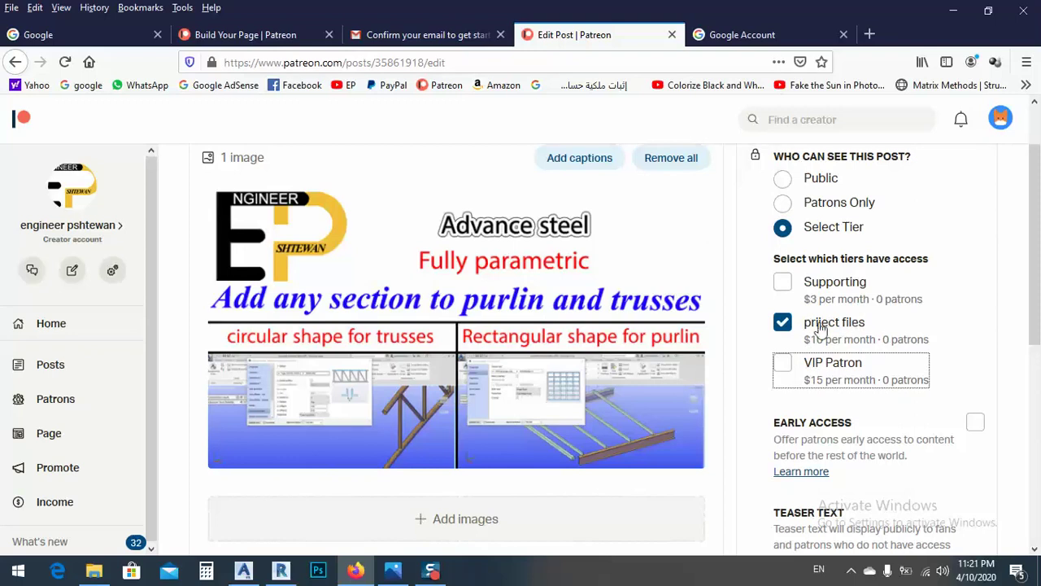
pyautogui.scroll(-5, 846, 323)
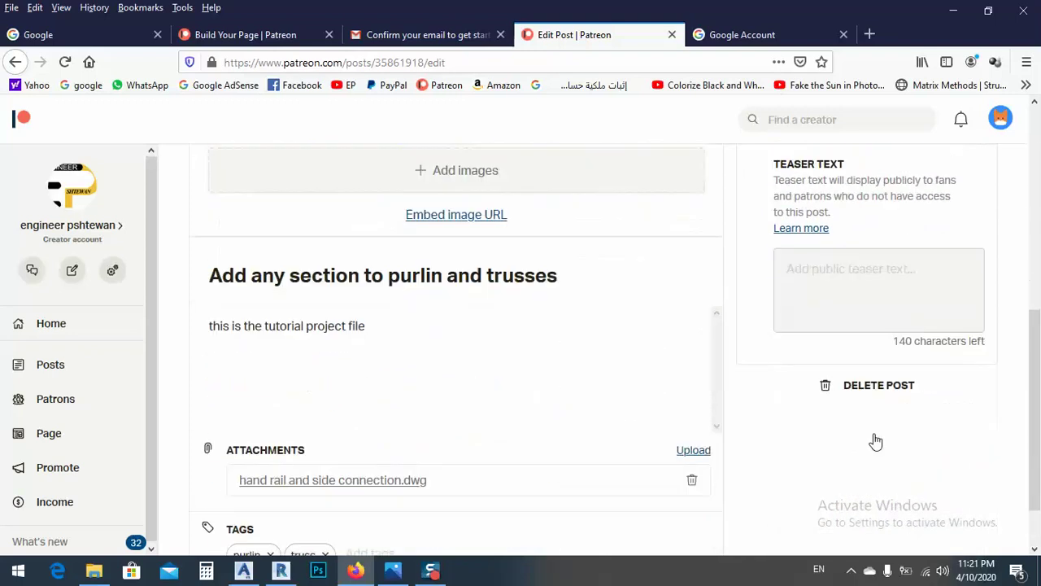
pyautogui.scroll(5, 849, 361)
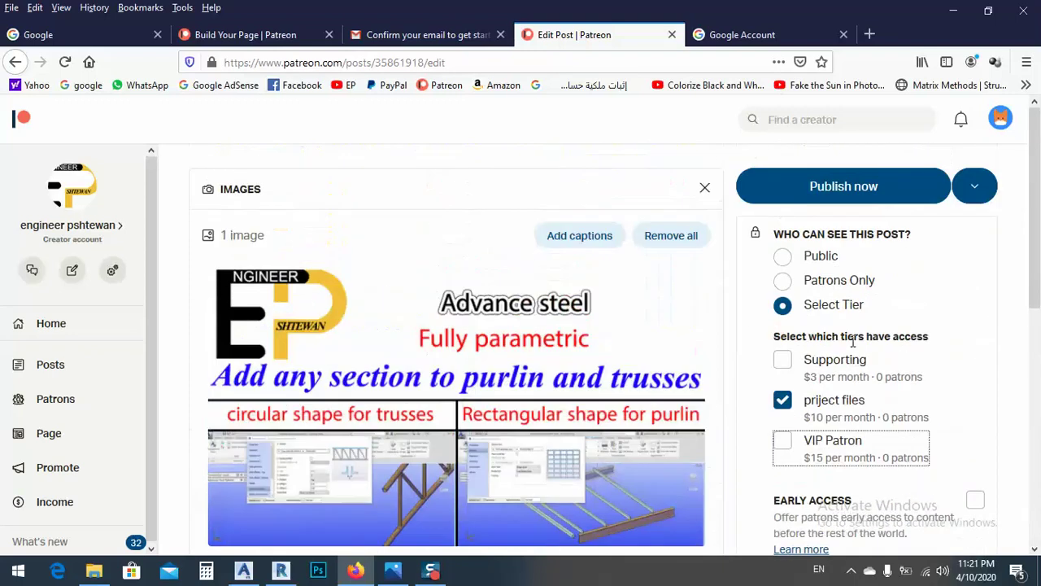
# Step: Publish the post, then log out of the creator account from the avatar menu
pyautogui.click(851, 189)
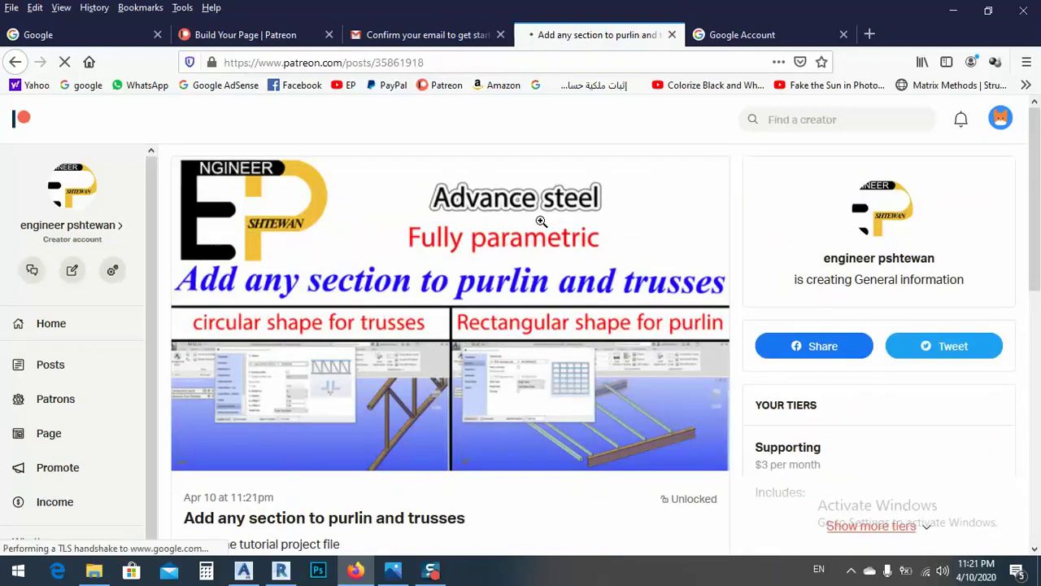
pyautogui.click(1001, 119)
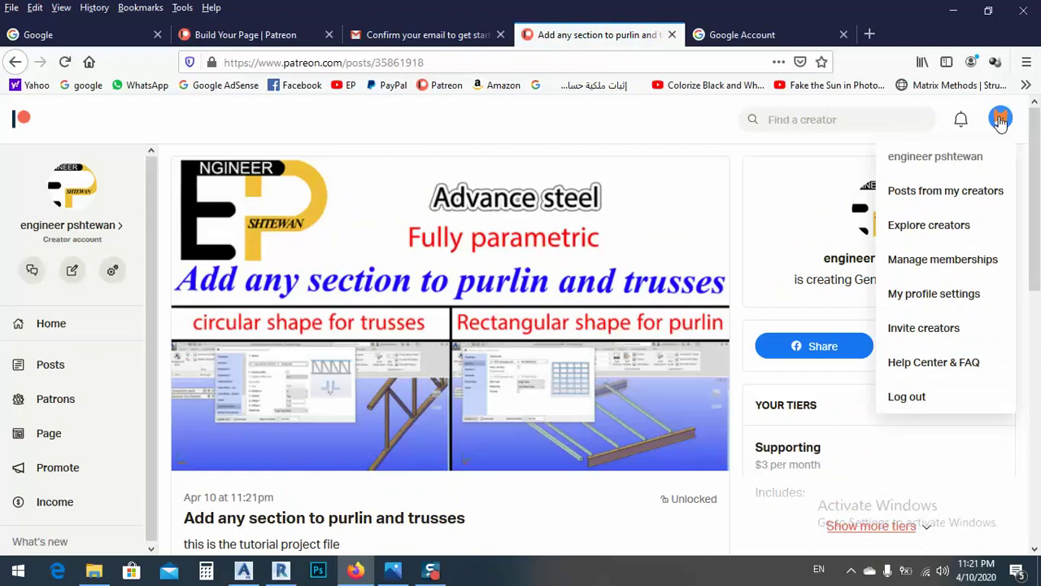
pyautogui.click(909, 402)
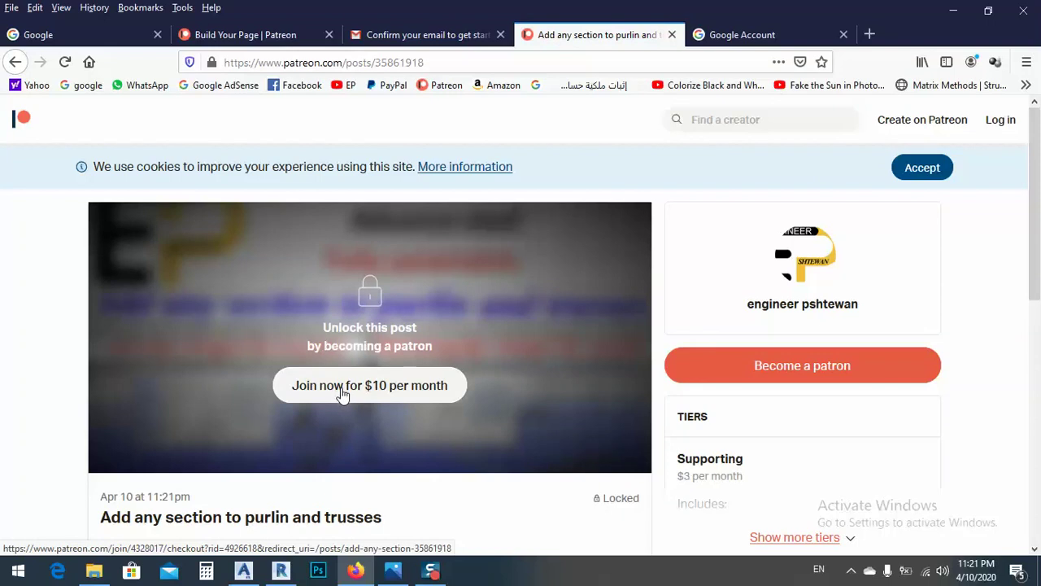
# Step: Try the $10-per-month Join now offer, close the email confirmation tab, and return to the locked post
pyautogui.scroll(-3, 354, 398)
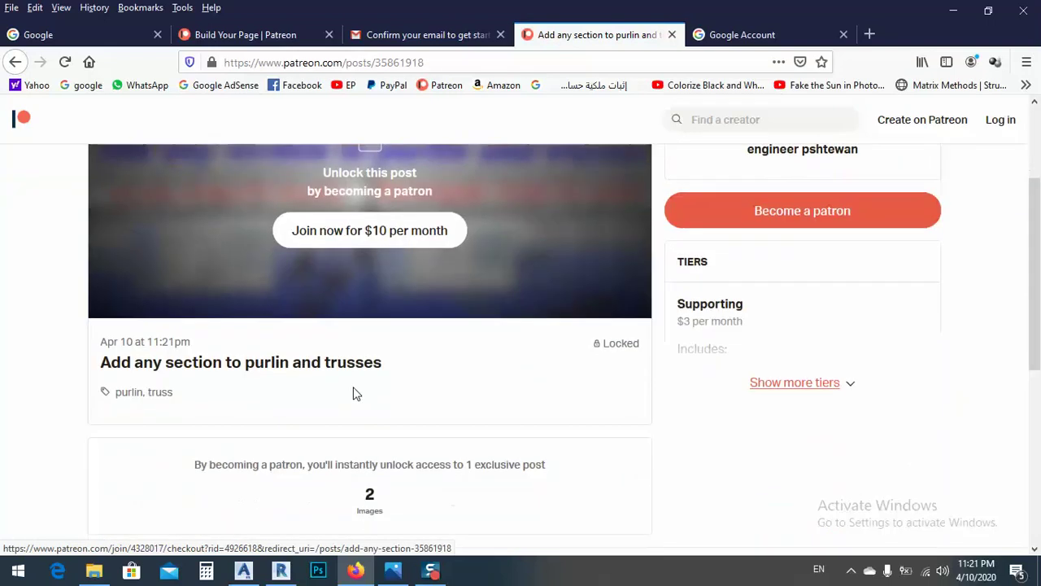
pyautogui.scroll(-5, 343, 301)
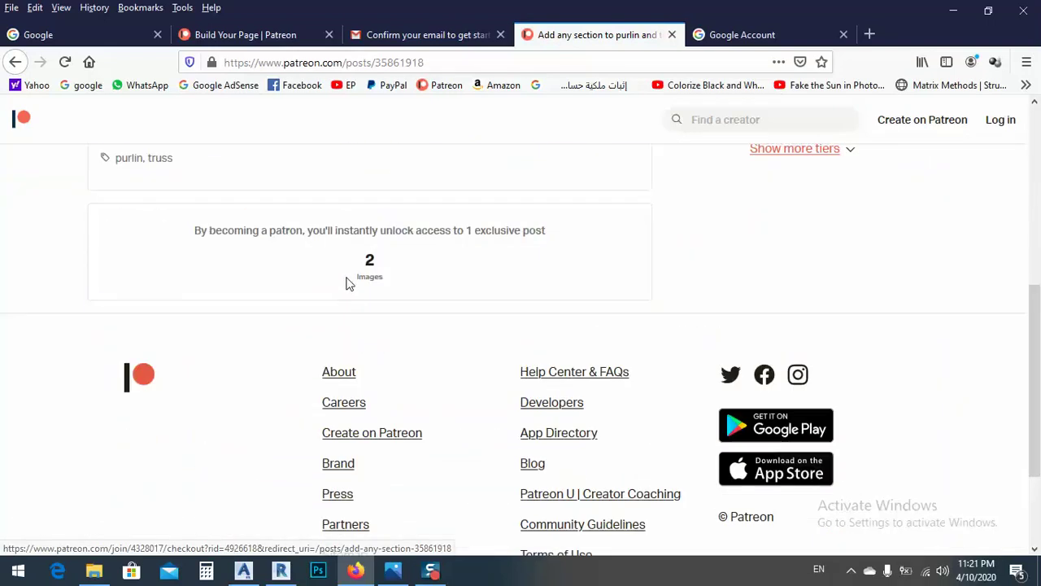
pyautogui.scroll(5, 346, 285)
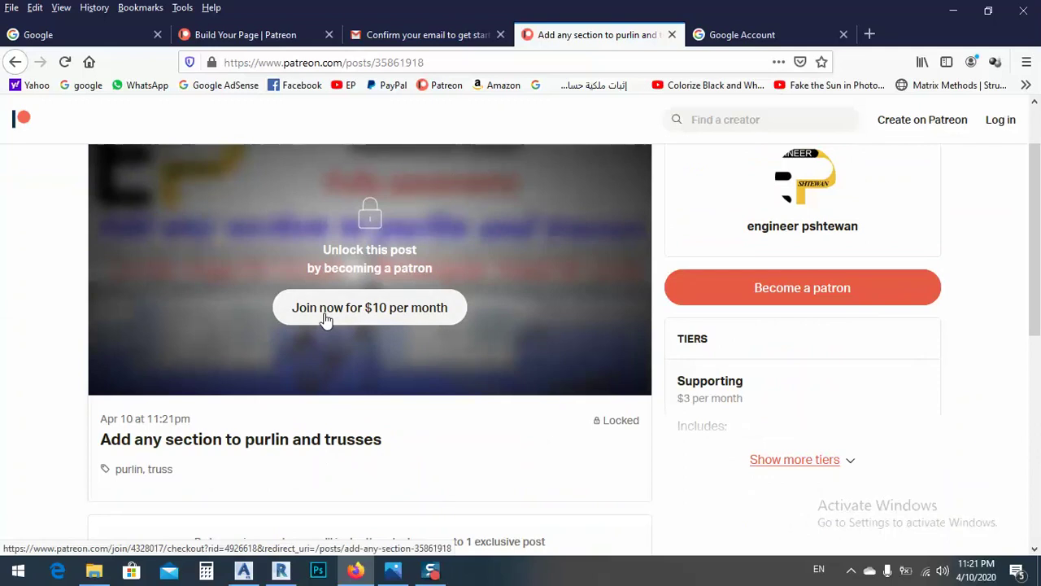
pyautogui.click(326, 317)
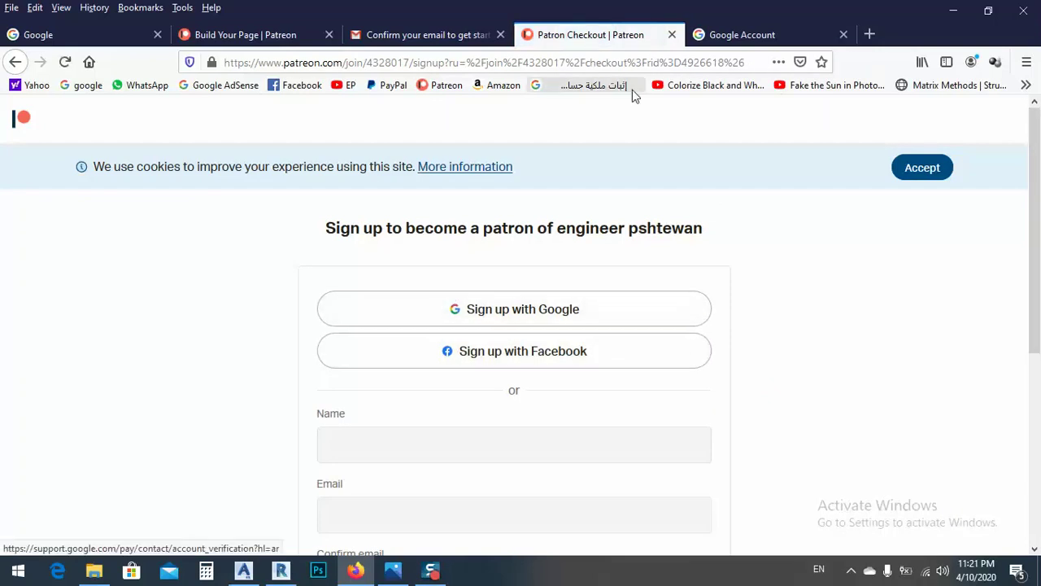
pyautogui.click(500, 34)
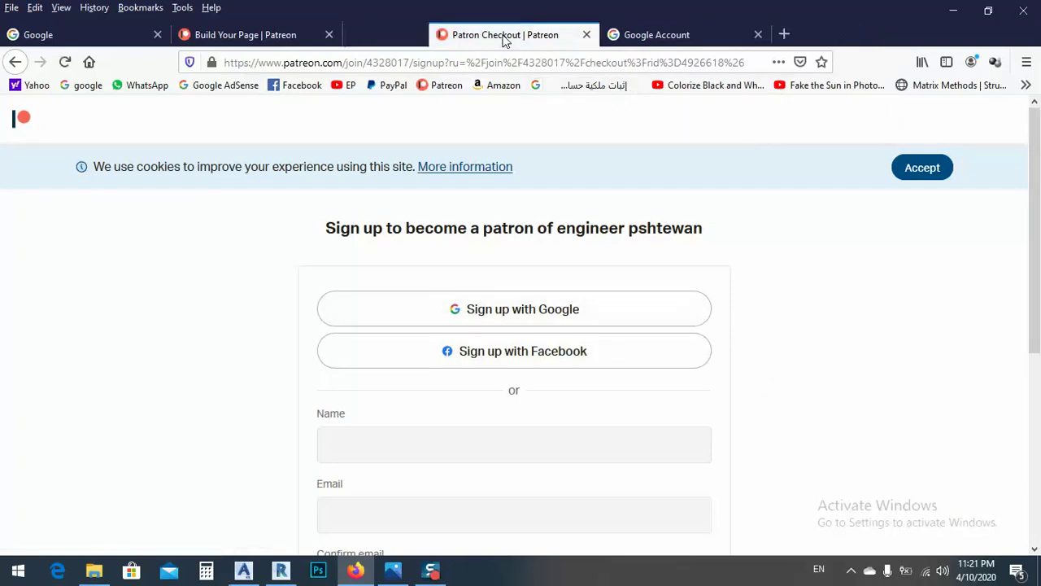
pyautogui.click(14, 61)
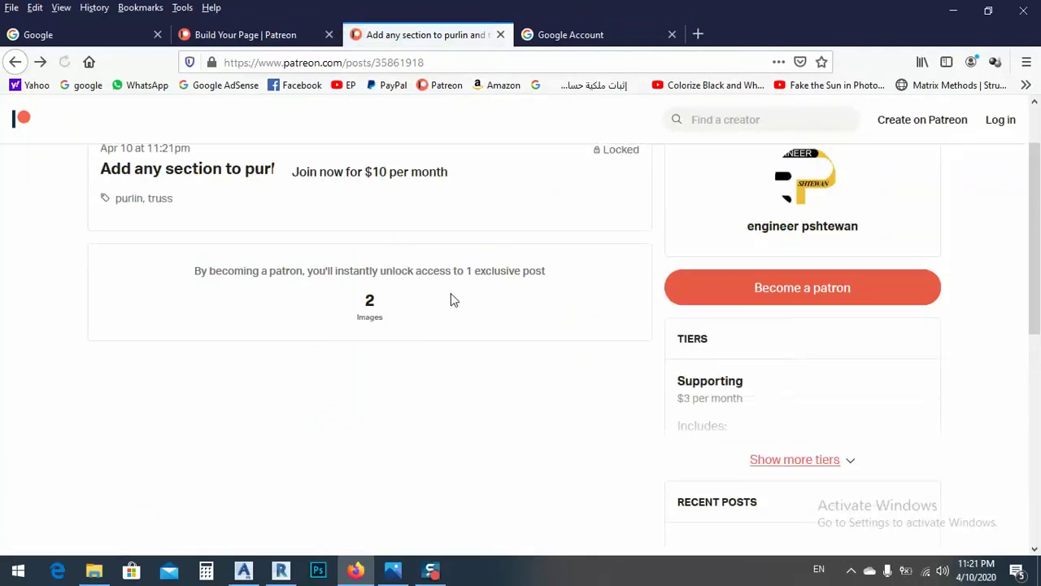
pyautogui.scroll(4, 439, 334)
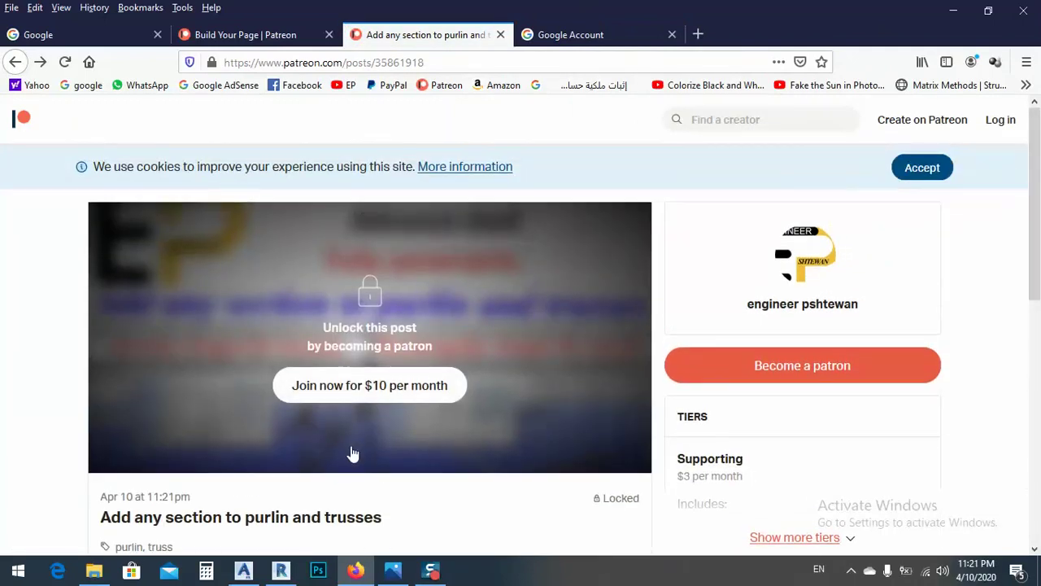